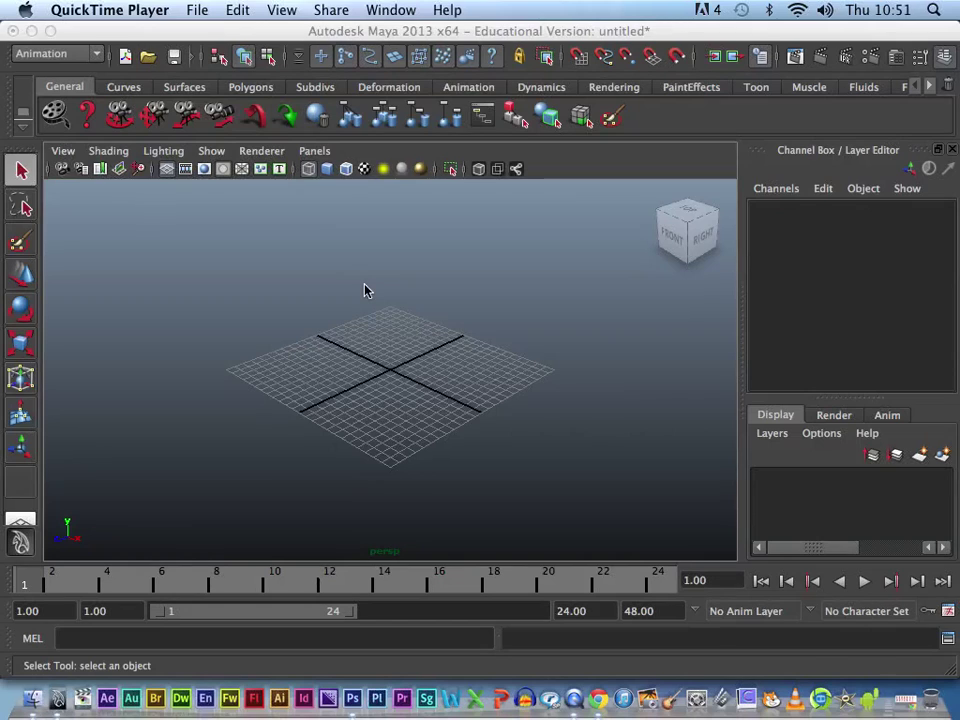
# Bring Photoshop CS6 forward to show the hand reference image.
pyautogui.click(352, 698)
# Hide the blue palm overlay, view the green hand outline, then the red wireframe.
pyautogui.click(352, 699)
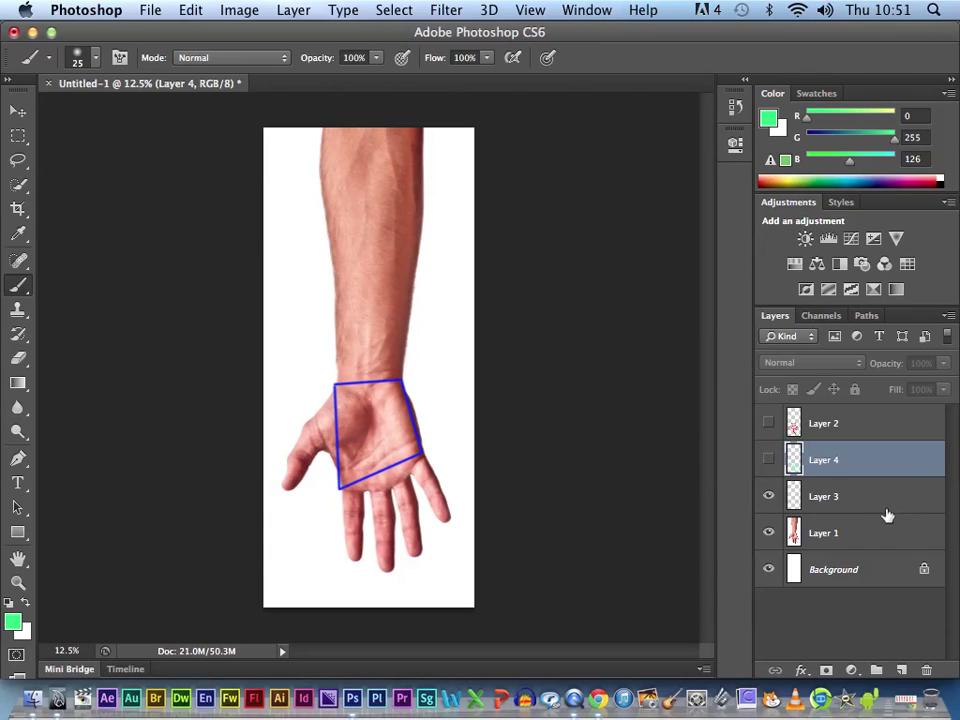
pyautogui.click(768, 496)
pyautogui.click(768, 460)
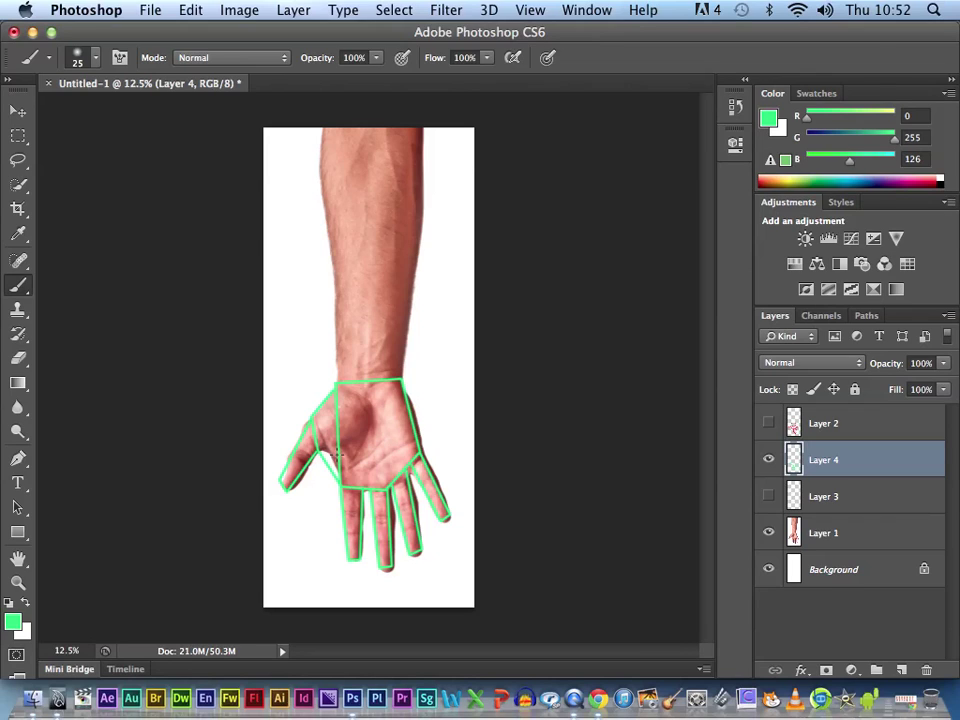
pyautogui.click(769, 459)
pyautogui.click(769, 423)
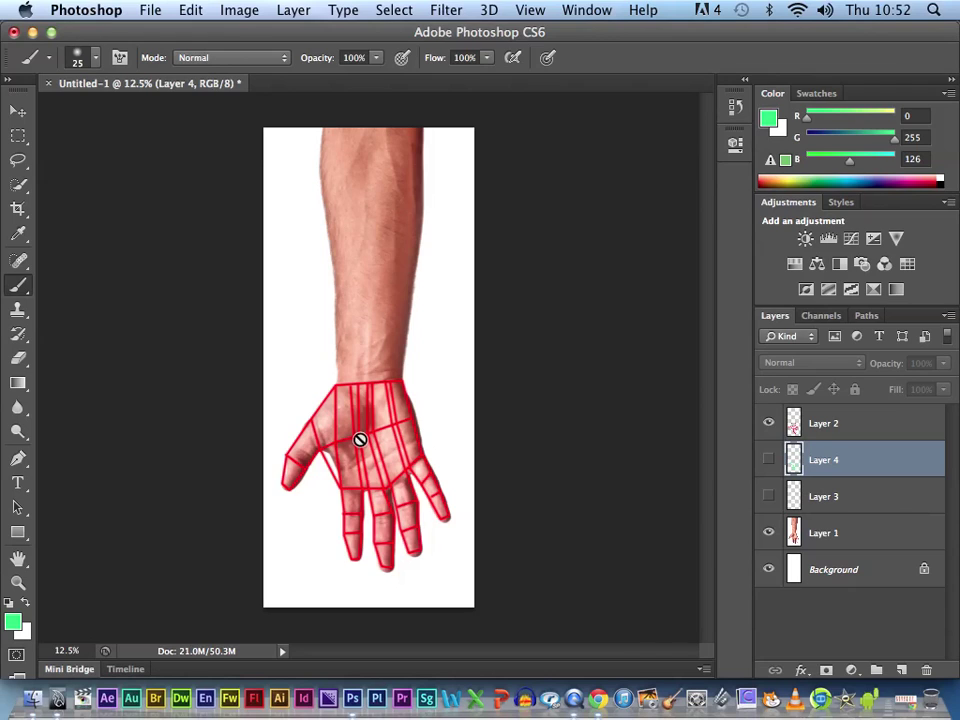
# Turn the blue, green and red overlays all back on, then return to Maya.
pyautogui.click(769, 423)
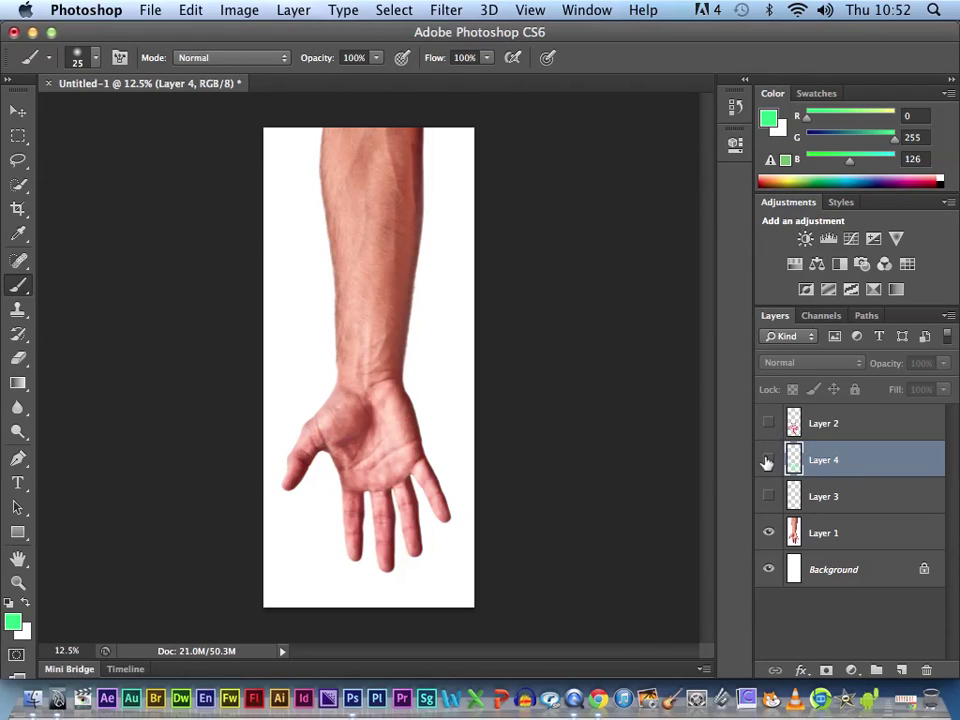
pyautogui.click(769, 459)
pyautogui.click(769, 496)
pyautogui.click(769, 459)
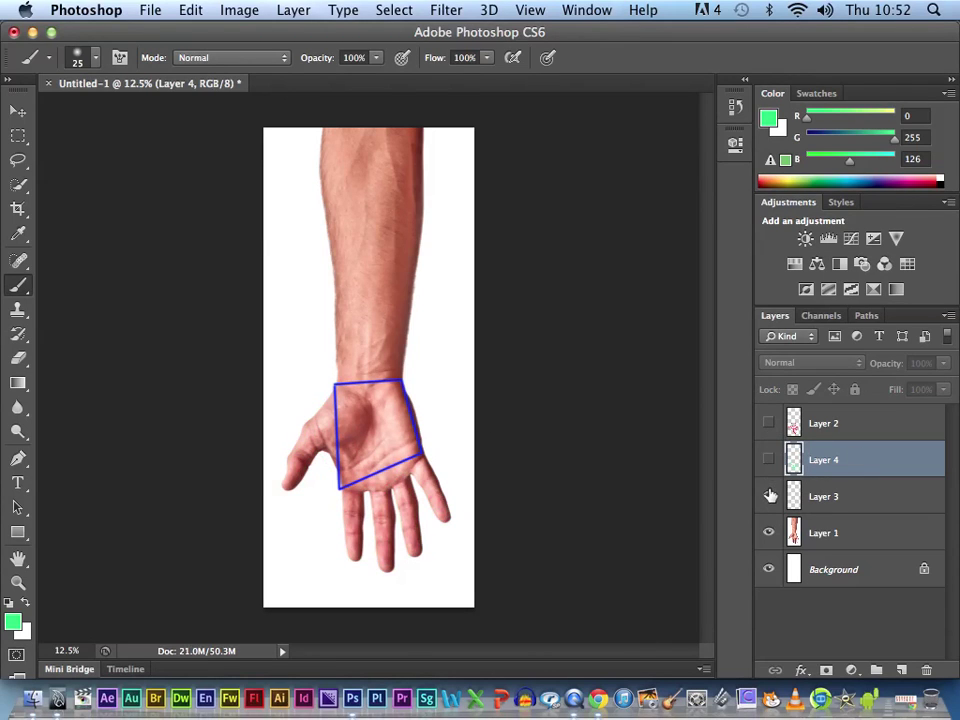
pyautogui.click(769, 460)
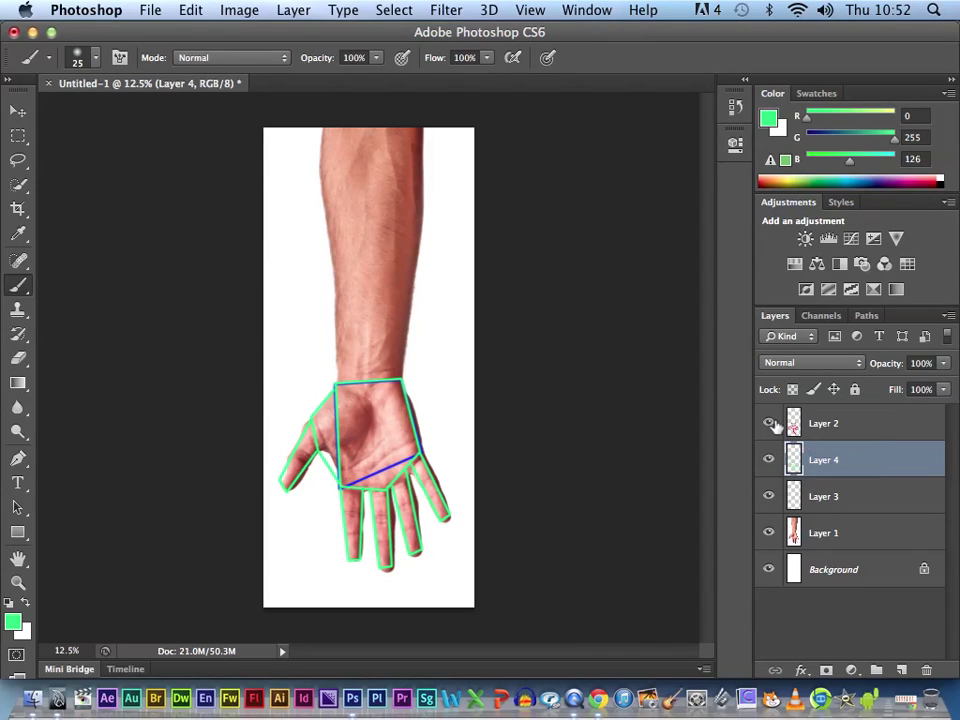
pyautogui.click(769, 423)
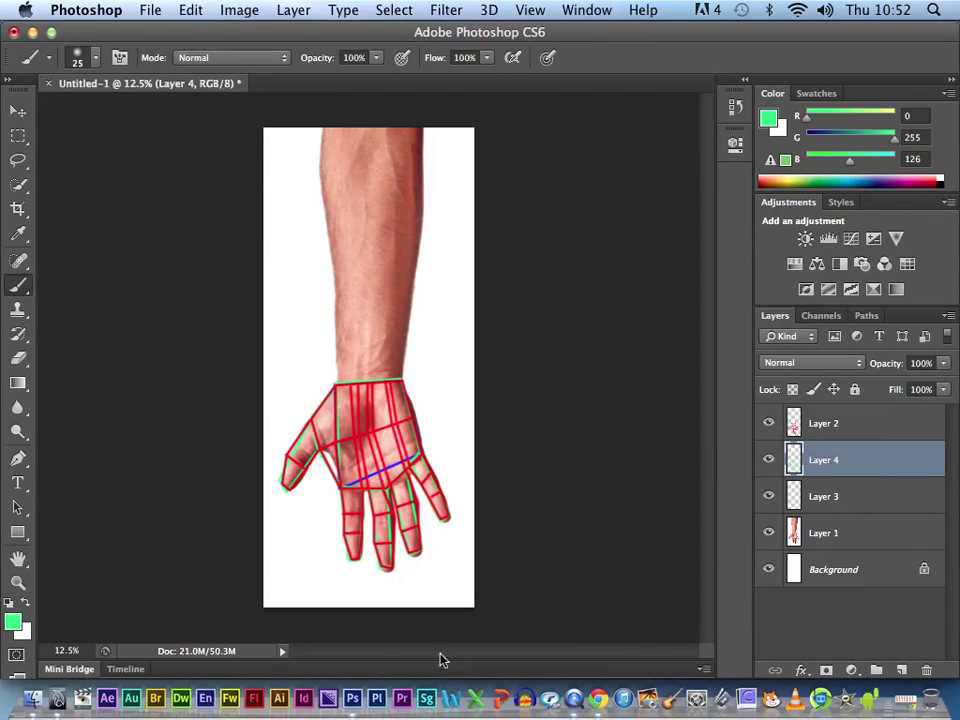
pyautogui.click(58, 699)
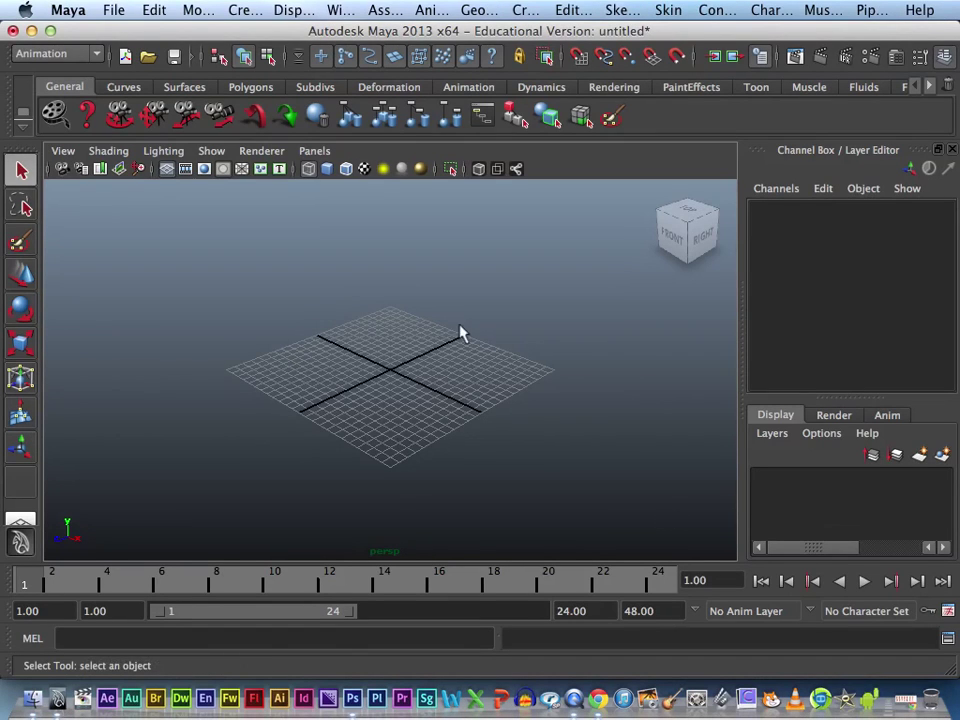
# Tilt the view and draw a flat polygon cube, pCube1, on the grid.
pyautogui.keyDown('alt'); pyautogui.moveTo(461, 332); pyautogui.dragTo(454, 336); pyautogui.keyUp('alt')
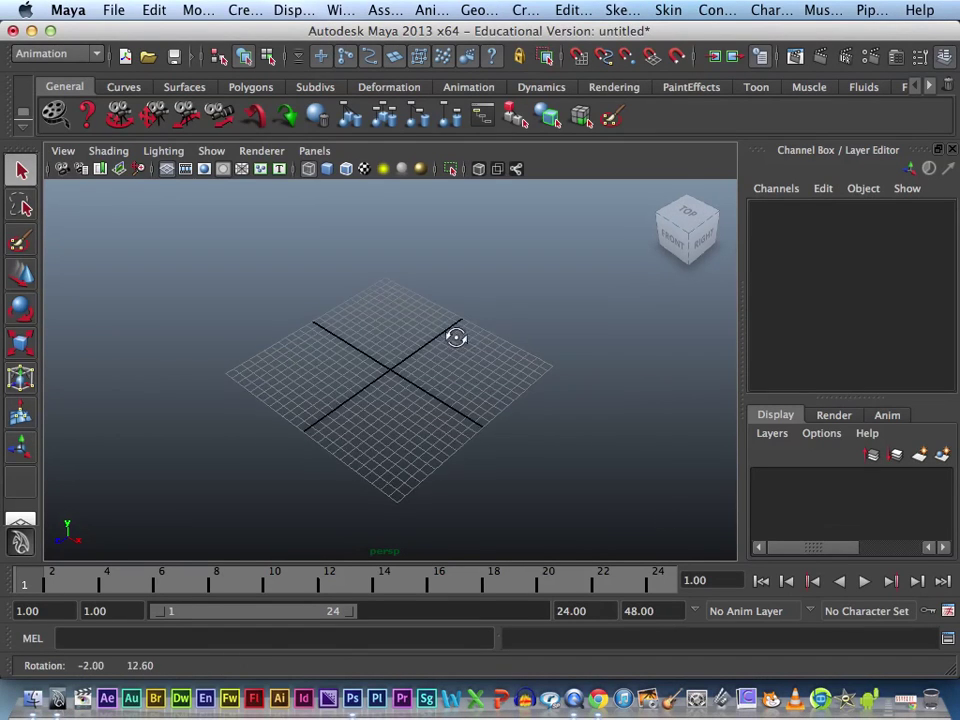
pyautogui.click(250, 87)
pyautogui.click(90, 115)
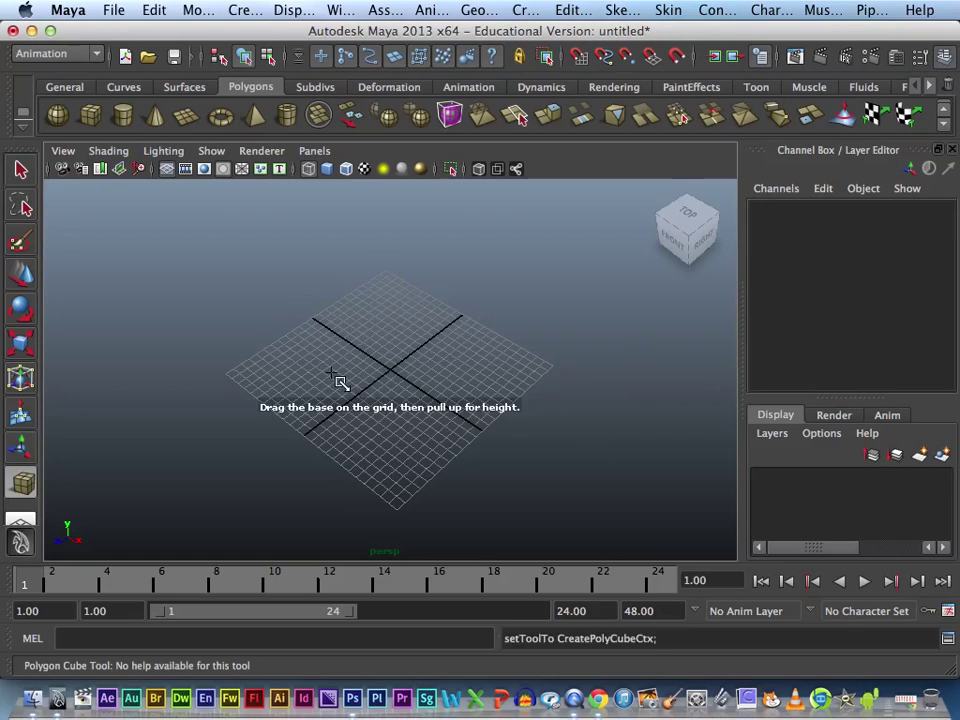
pyautogui.moveTo(336, 378)
pyautogui.mouseDown()
pyautogui.moveTo(494, 373)
pyautogui.moveTo(469, 328)
pyautogui.mouseUp()
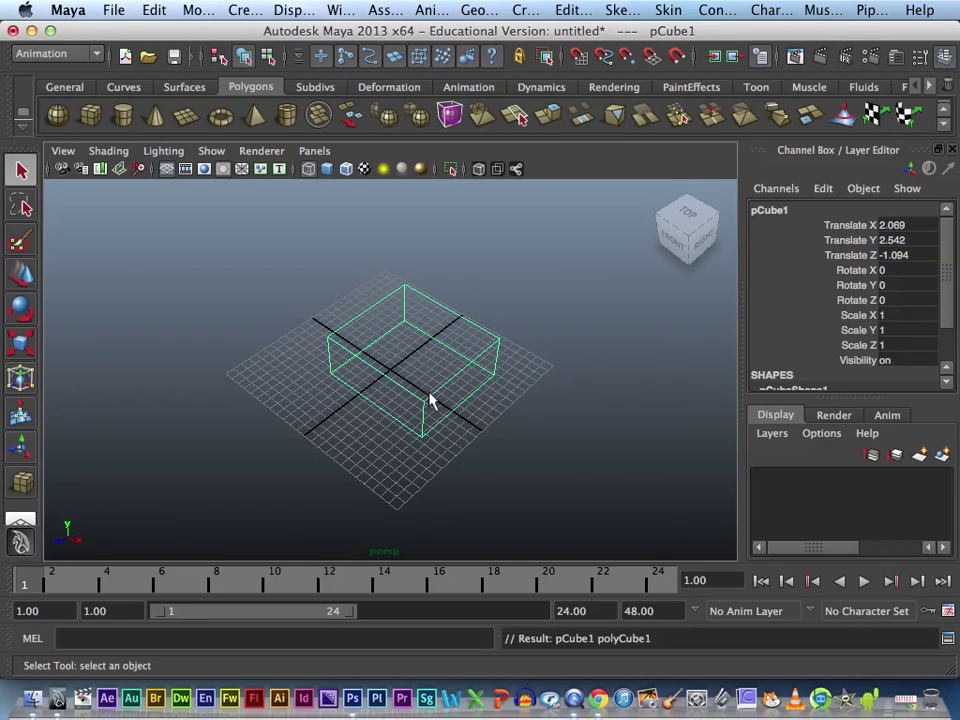
# Switch to shaded view and pull the box's top-right corner vertex outward.
pyautogui.rightClick(430, 400)
pyautogui.click(484, 354)
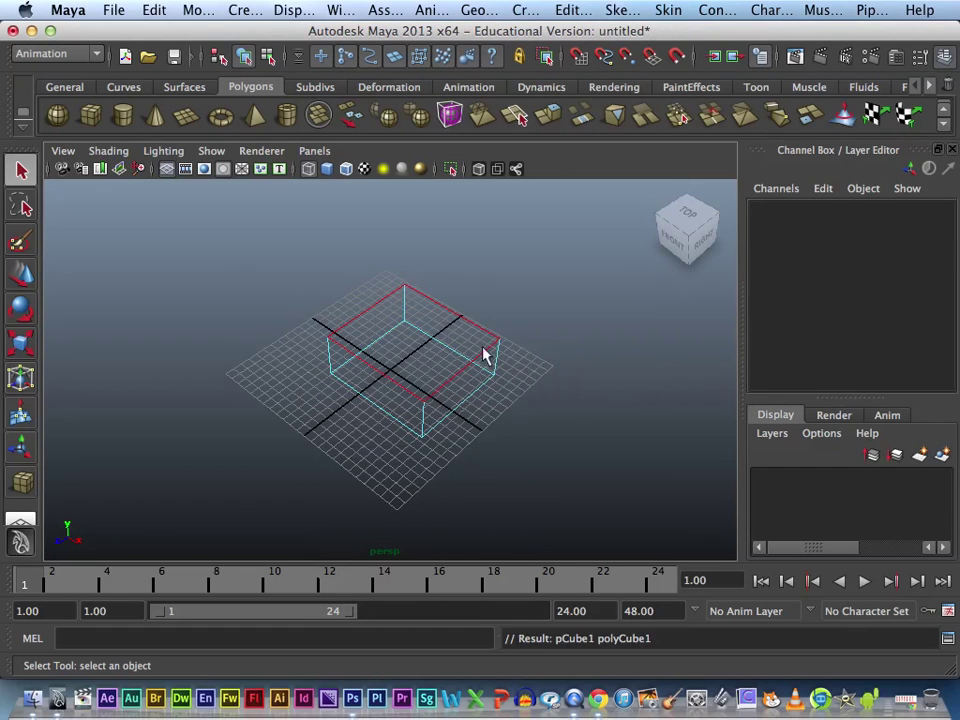
pyautogui.moveTo(484, 354)
pyautogui.keyDown('alt'); pyautogui.mouseDown()
pyautogui.moveTo(440, 377)
pyautogui.moveTo(437, 411)
pyautogui.mouseUp(); pyautogui.keyUp('alt')
pyautogui.press('5')
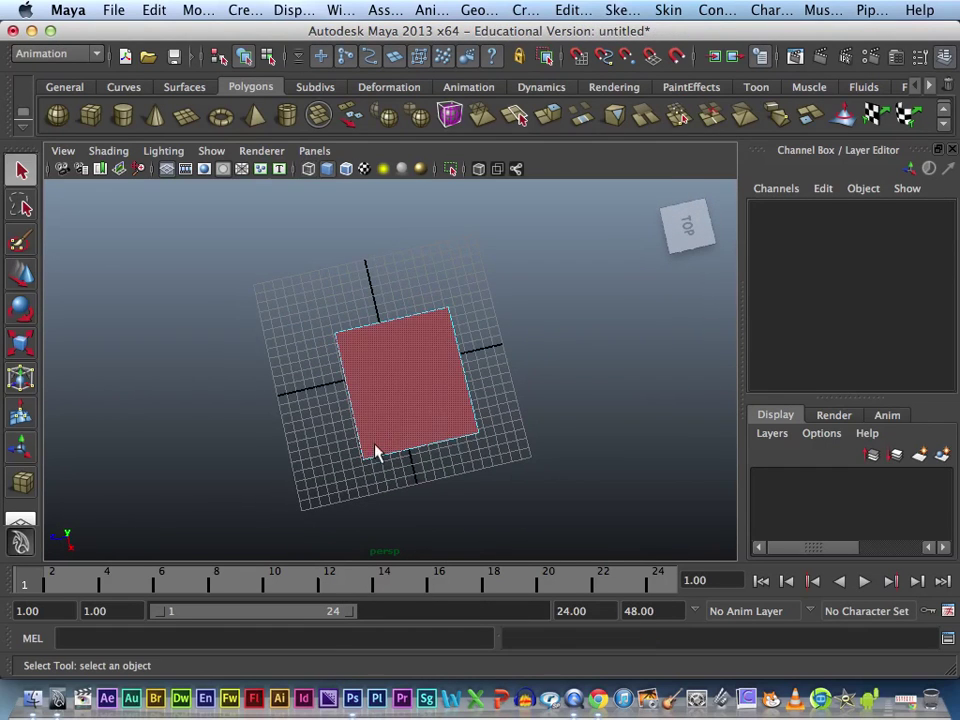
pyautogui.moveTo(370, 361); pyautogui.dragTo(318, 363, button='right')
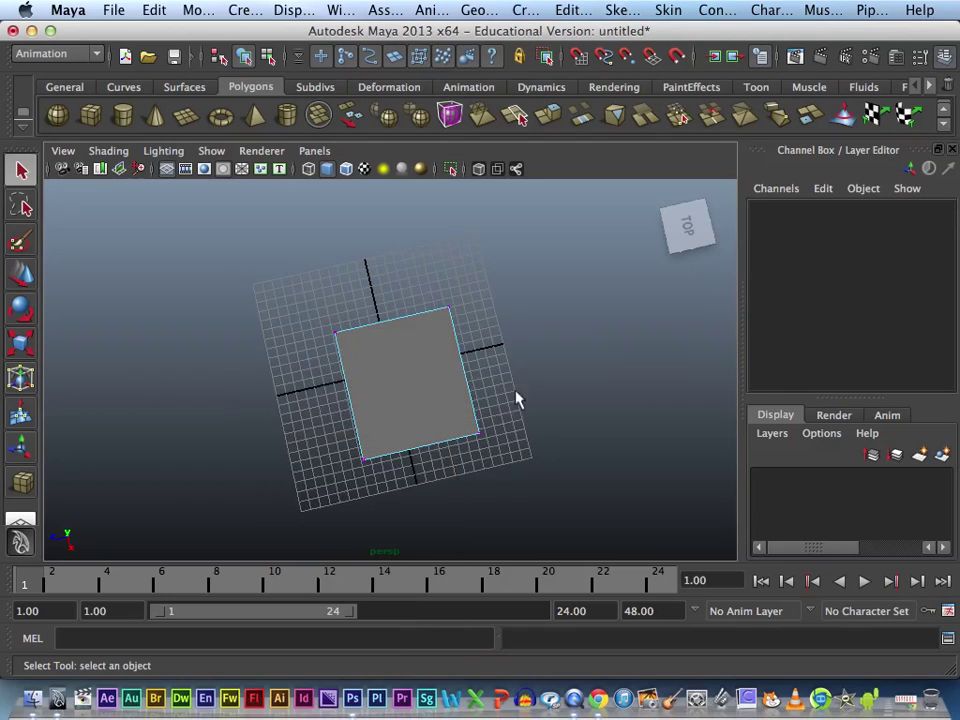
pyautogui.moveTo(428, 278); pyautogui.dragTo(546, 375)
pyautogui.press('w')
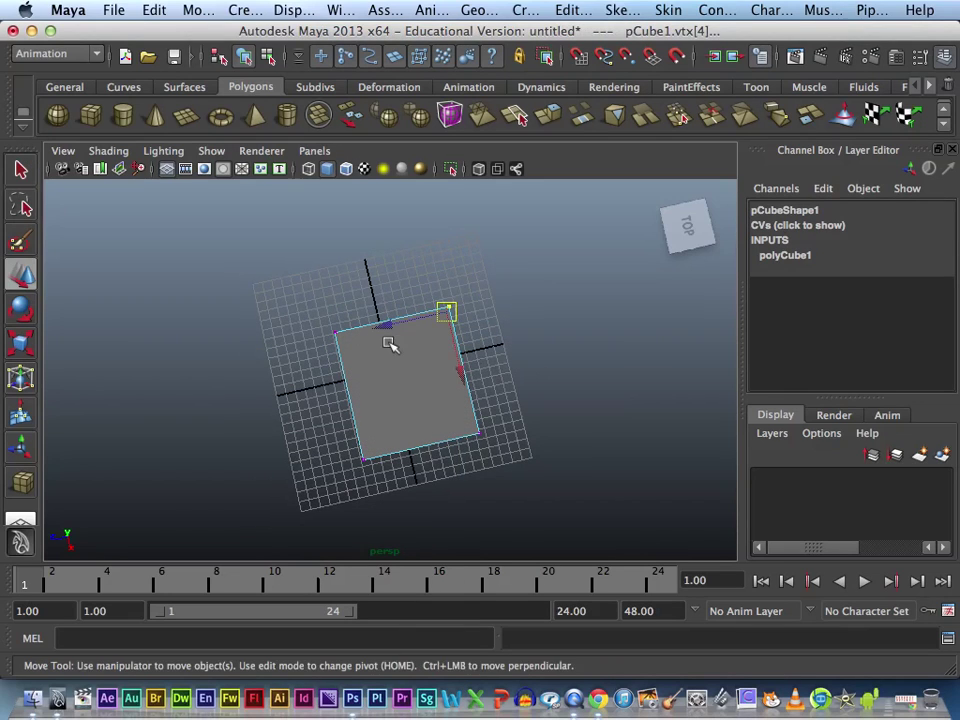
pyautogui.moveTo(395, 330); pyautogui.dragTo(409, 326)
# Taper the bottom-right and bottom-left corners, then select the box's right side face.
pyautogui.moveTo(456, 388); pyautogui.dragTo(508, 450)
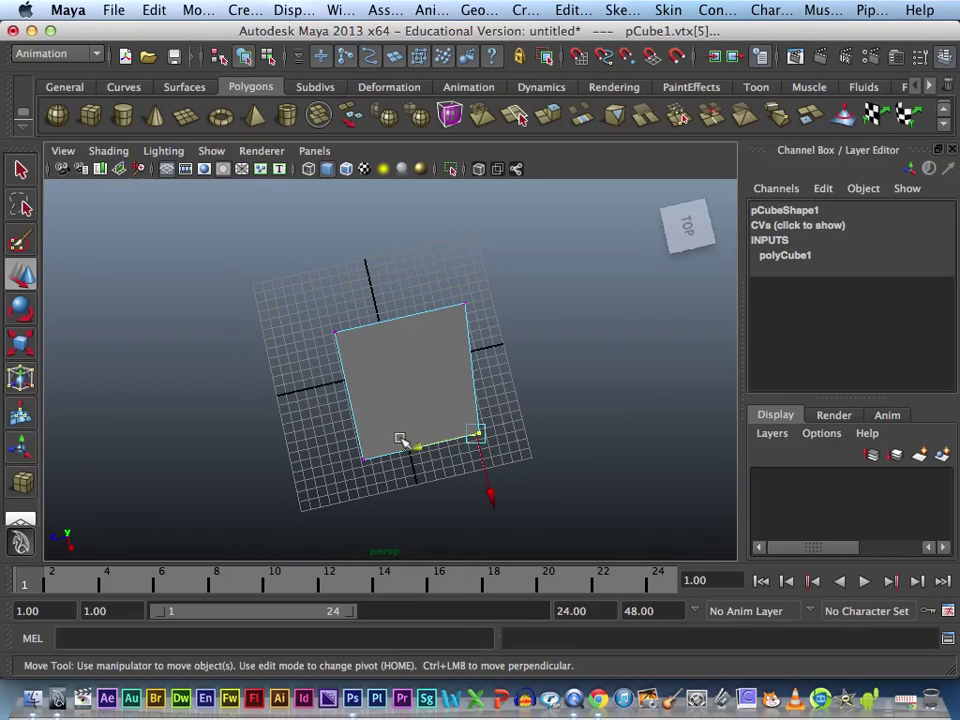
pyautogui.moveTo(400, 441); pyautogui.dragTo(412, 453)
pyautogui.moveTo(356, 422); pyautogui.dragTo(377, 476)
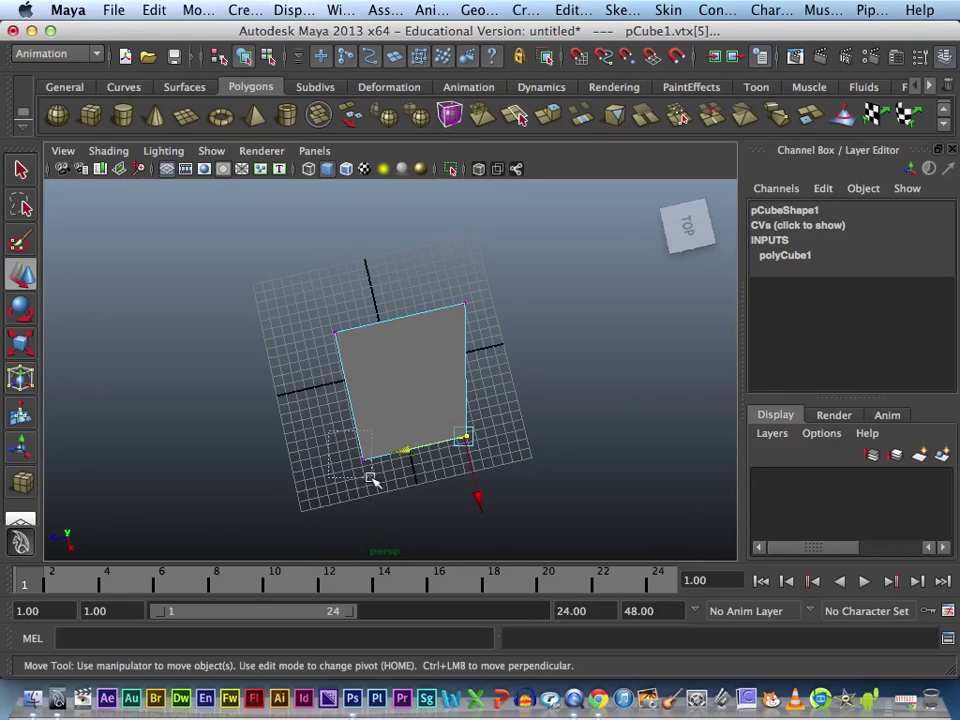
pyautogui.moveTo(306, 473); pyautogui.dragTo(315, 473)
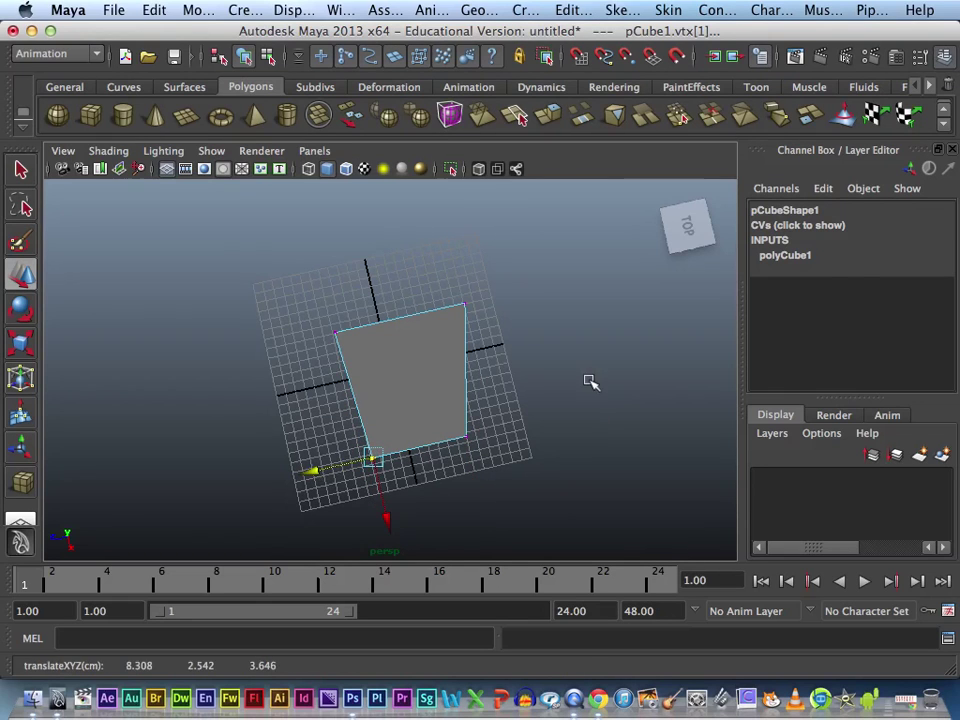
pyautogui.click(453, 366)
pyautogui.keyDown('alt'); pyautogui.moveTo(453, 366); pyautogui.dragTo(392, 324); pyautogui.keyUp('alt')
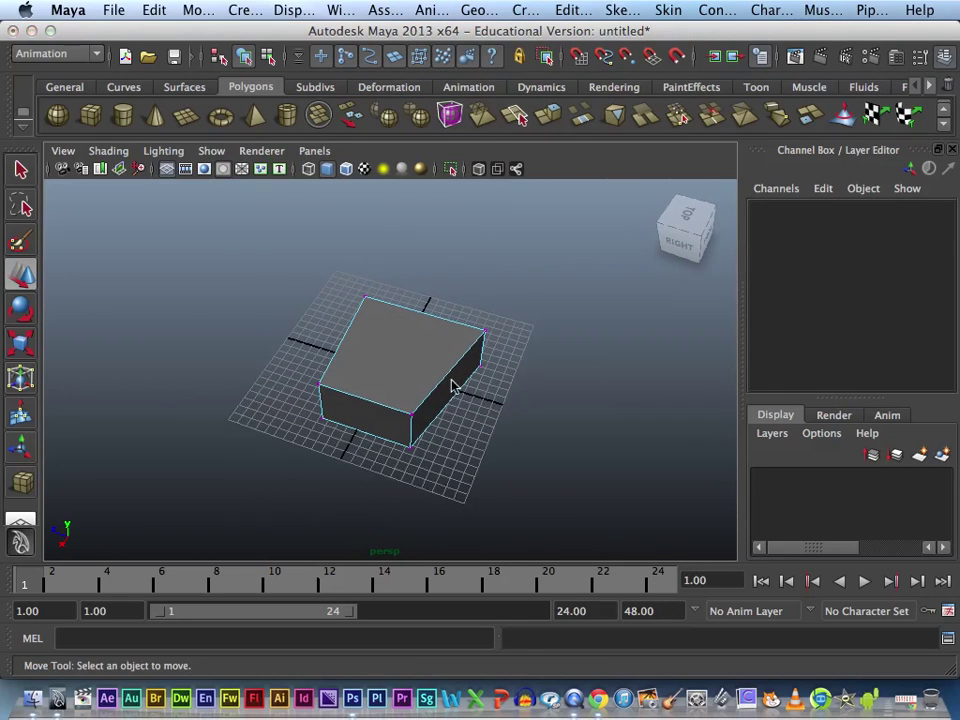
pyautogui.moveTo(451, 377); pyautogui.dragTo(452, 420, button='right')
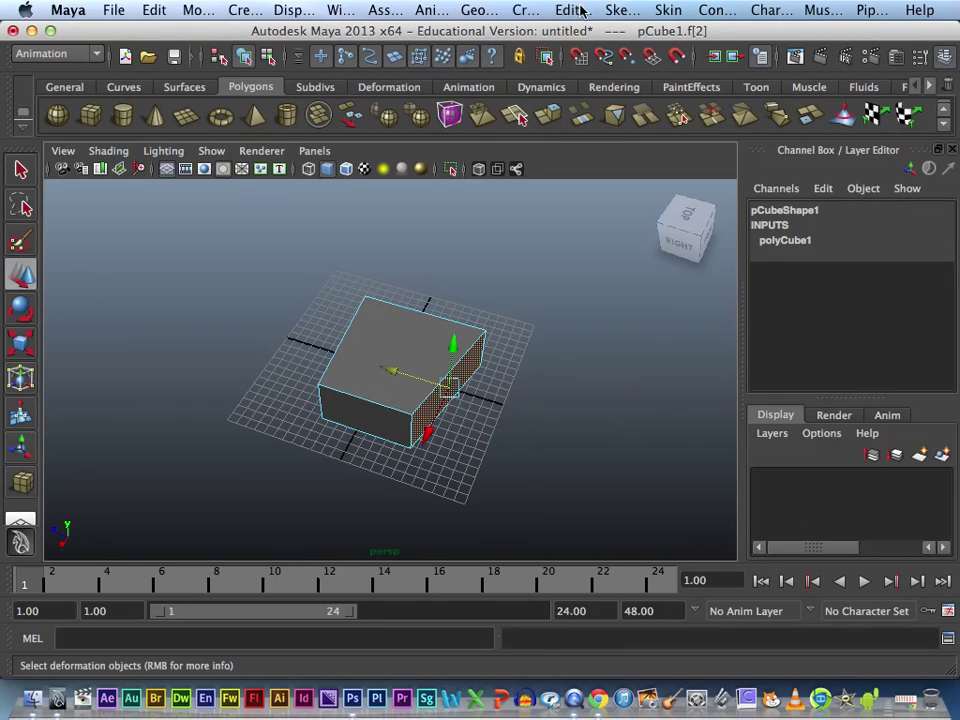
pyautogui.click(566, 10)
# Switch to the Polygons menu set and extrude the side face outward.
pyautogui.click(50, 42)
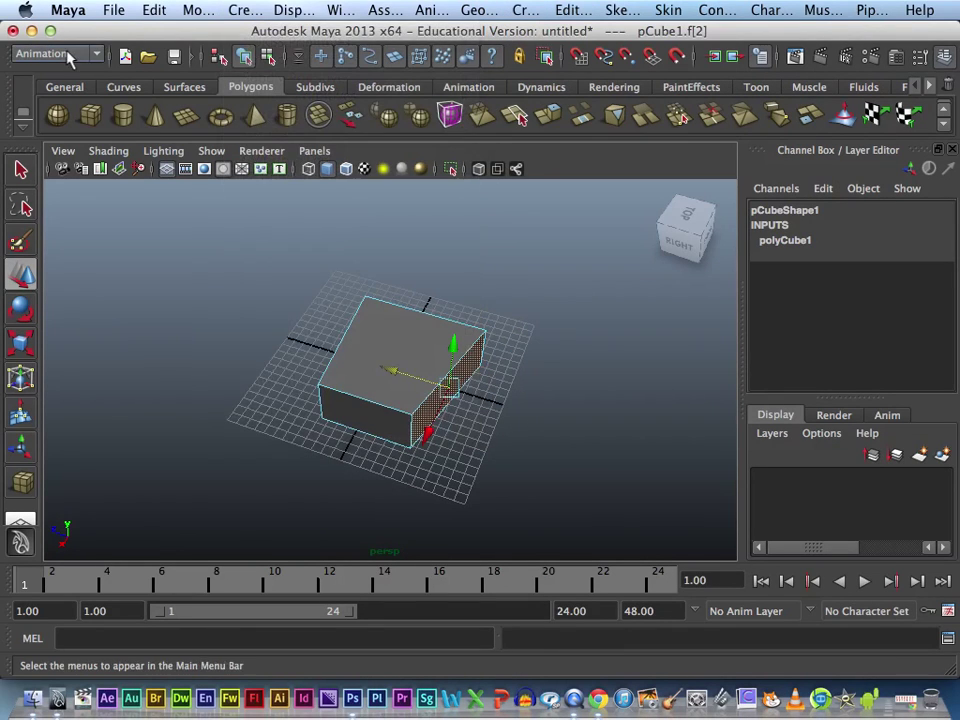
pyautogui.click(55, 50)
pyautogui.click(38, 81)
pyautogui.click(529, 10)
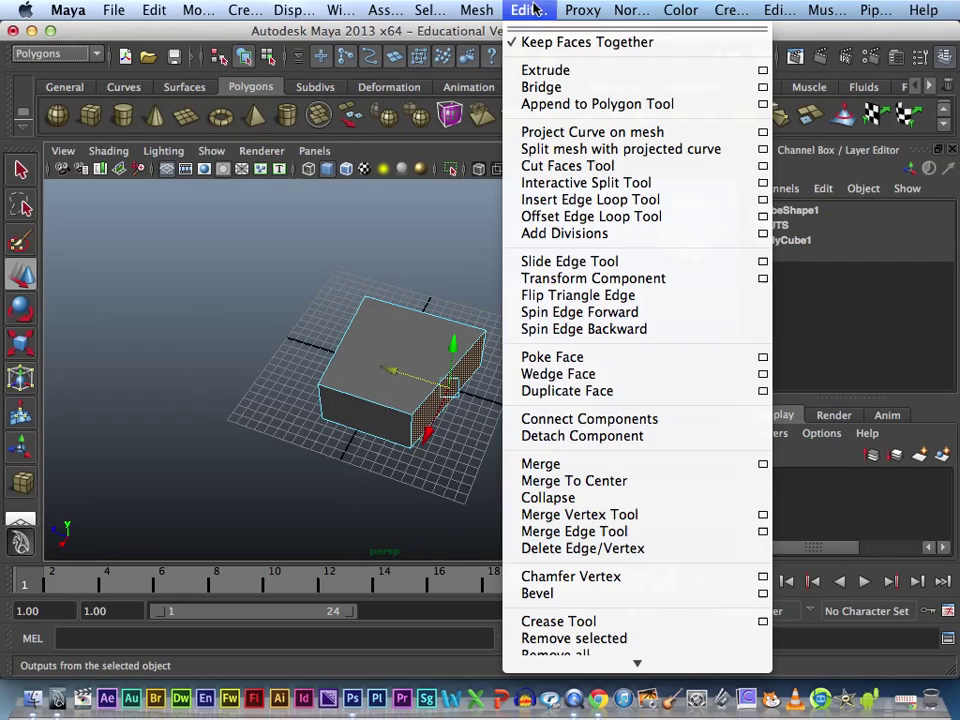
pyautogui.click(548, 70)
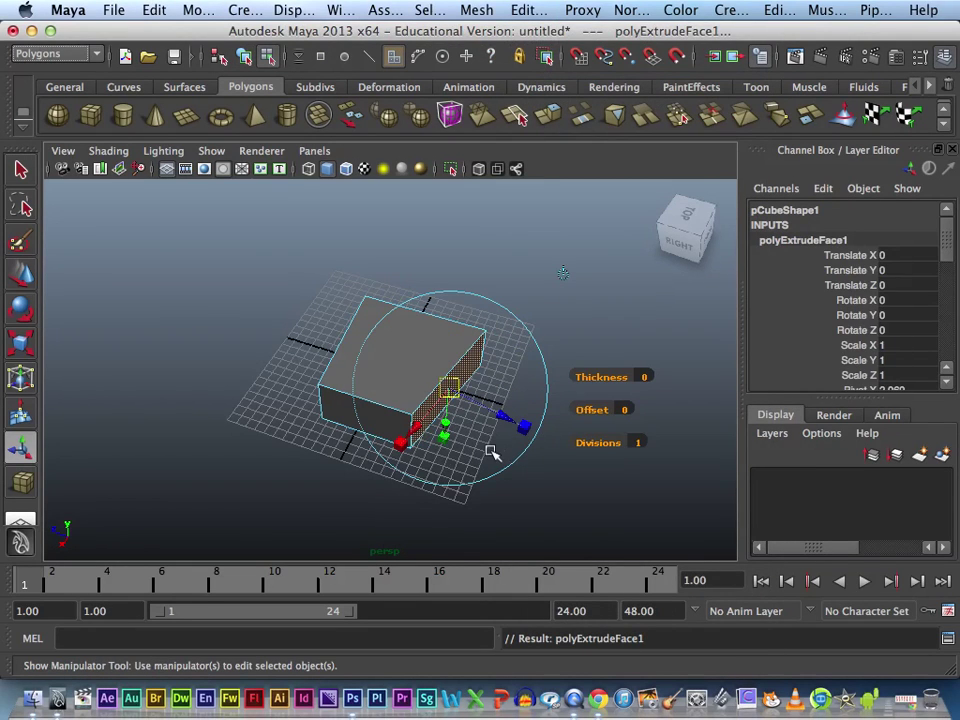
pyautogui.moveTo(501, 414); pyautogui.dragTo(562, 444)
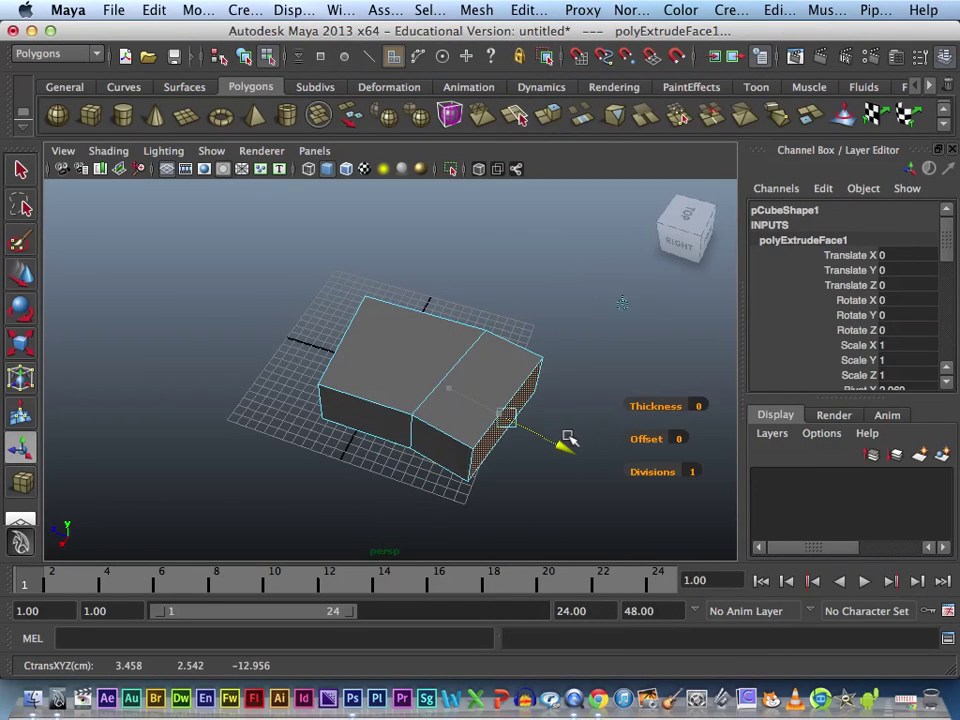
# Scale, angle and push the extruded face further out to the right.
pyautogui.press('r')
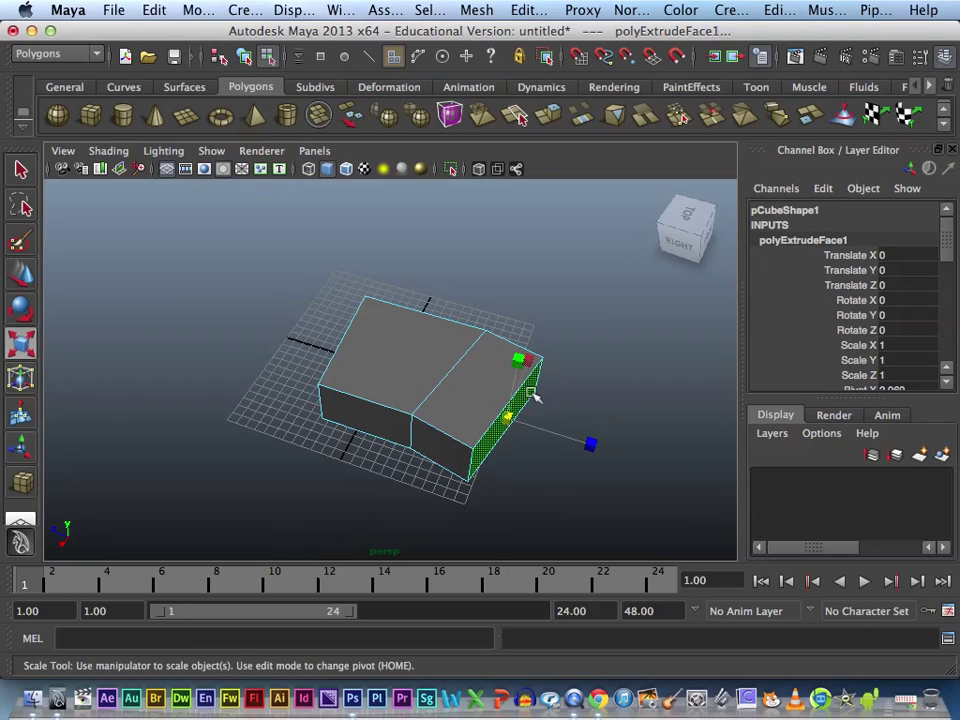
pyautogui.moveTo(602, 401)
pyautogui.keyDown('alt'); pyautogui.mouseDown()
pyautogui.moveTo(525, 379)
pyautogui.moveTo(493, 418)
pyautogui.moveTo(453, 425)
pyautogui.mouseUp(); pyautogui.keyUp('alt')
pyautogui.press('e')
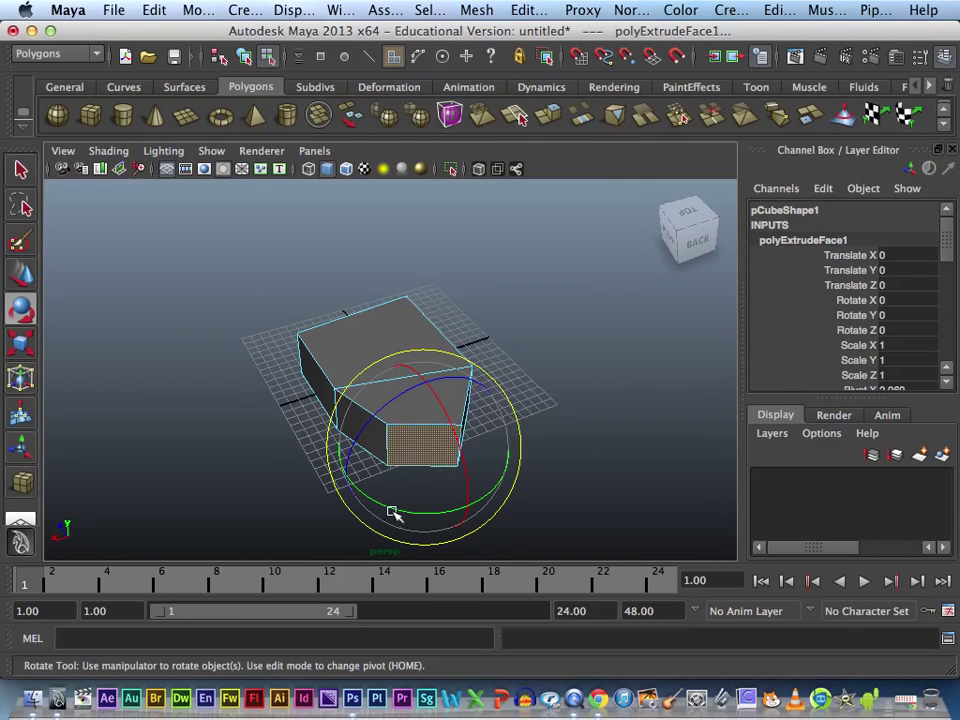
pyautogui.moveTo(400, 510); pyautogui.dragTo(474, 495)
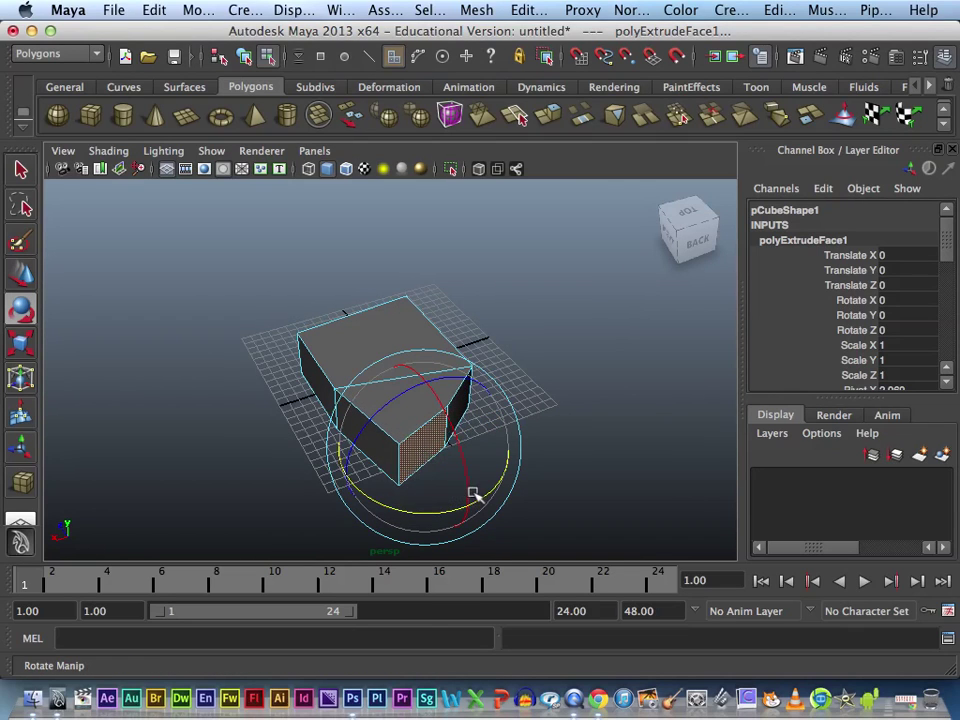
pyautogui.press('w')
pyautogui.moveTo(379, 461)
pyautogui.mouseDown()
pyautogui.moveTo(418, 442)
pyautogui.moveTo(527, 422)
pyautogui.moveTo(540, 435)
pyautogui.mouseUp()
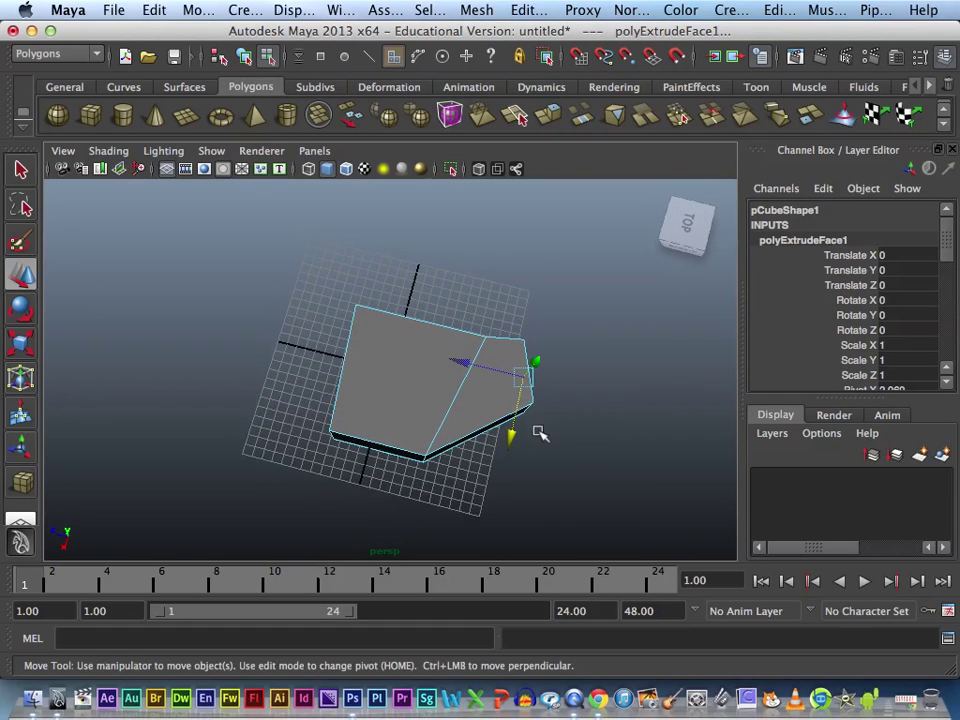
pyautogui.click(528, 10)
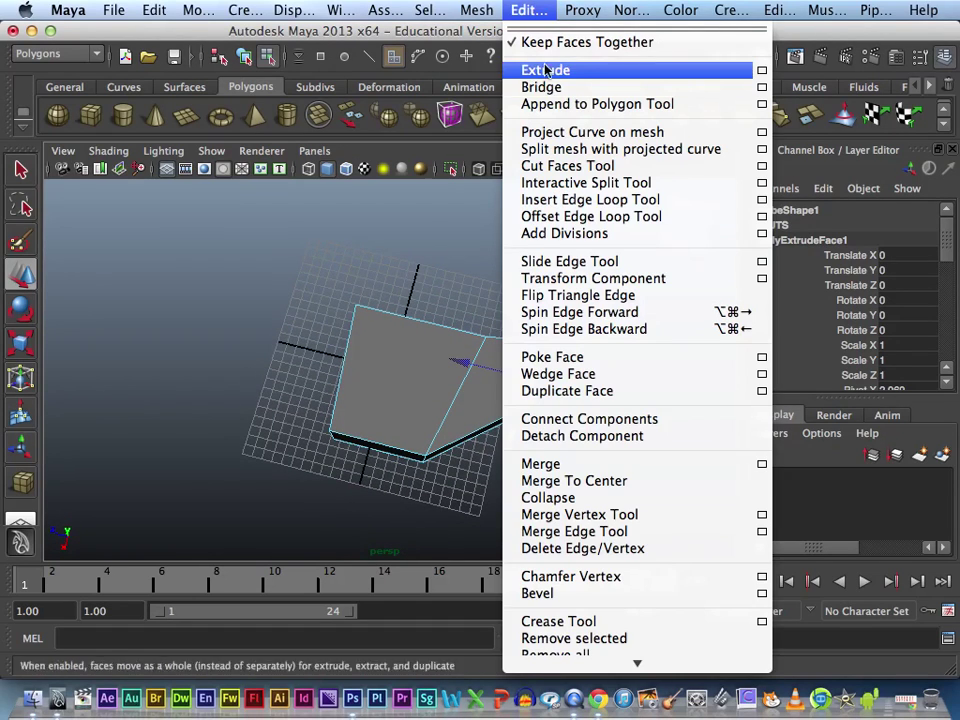
pyautogui.click(596, 203)
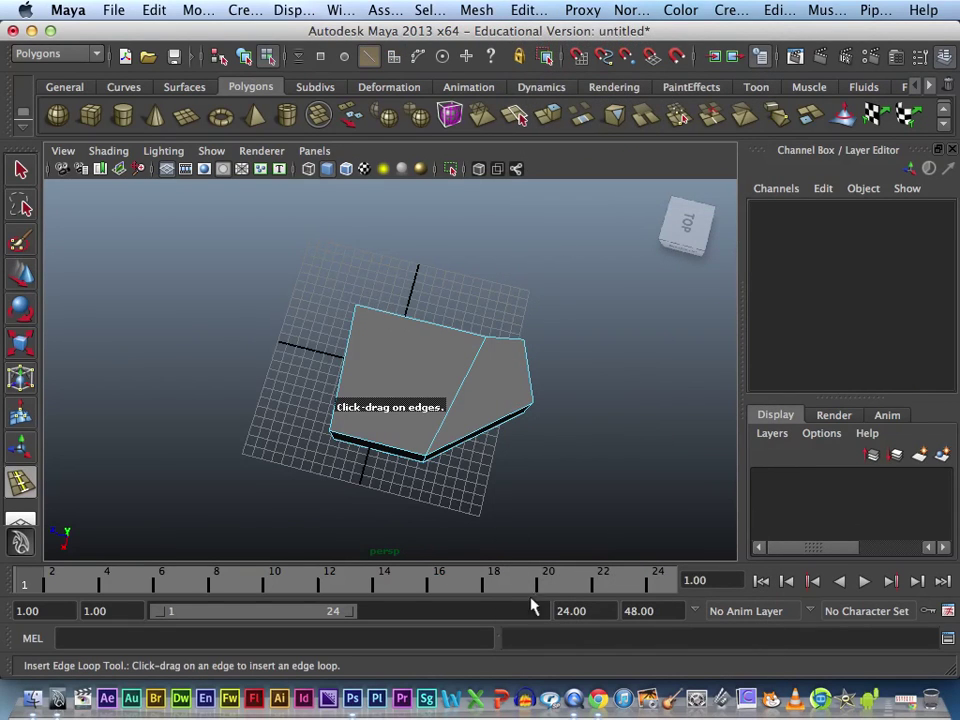
# Hide Layers 2, 3 and 4 in Photoshop, then zoom and pan onto the fingers.
pyautogui.click(345, 703)
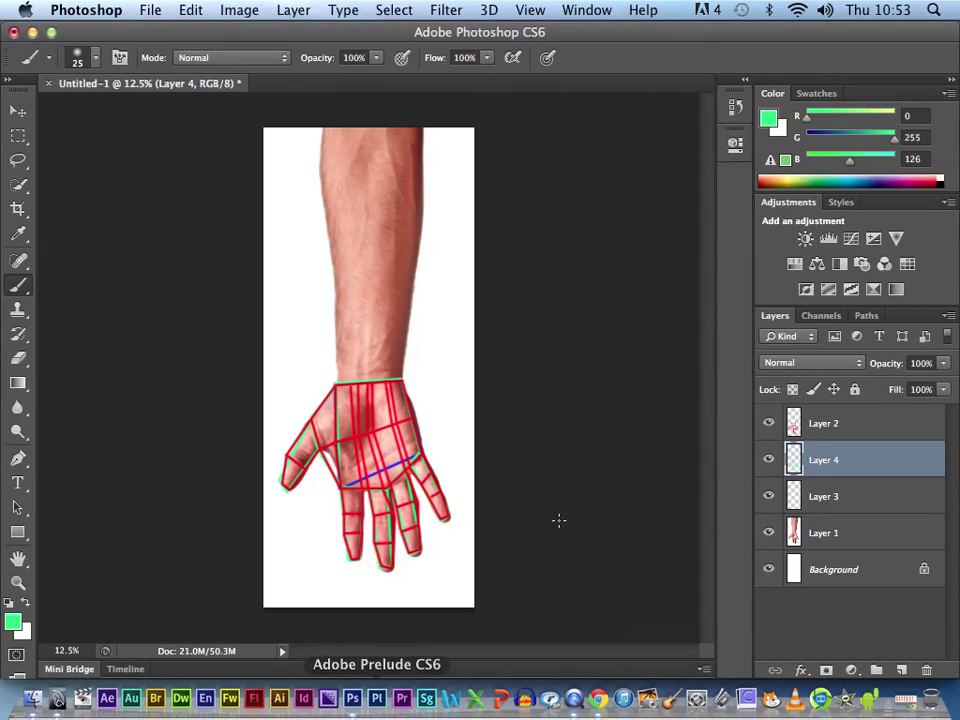
pyautogui.moveTo(769, 423); pyautogui.dragTo(769, 460)
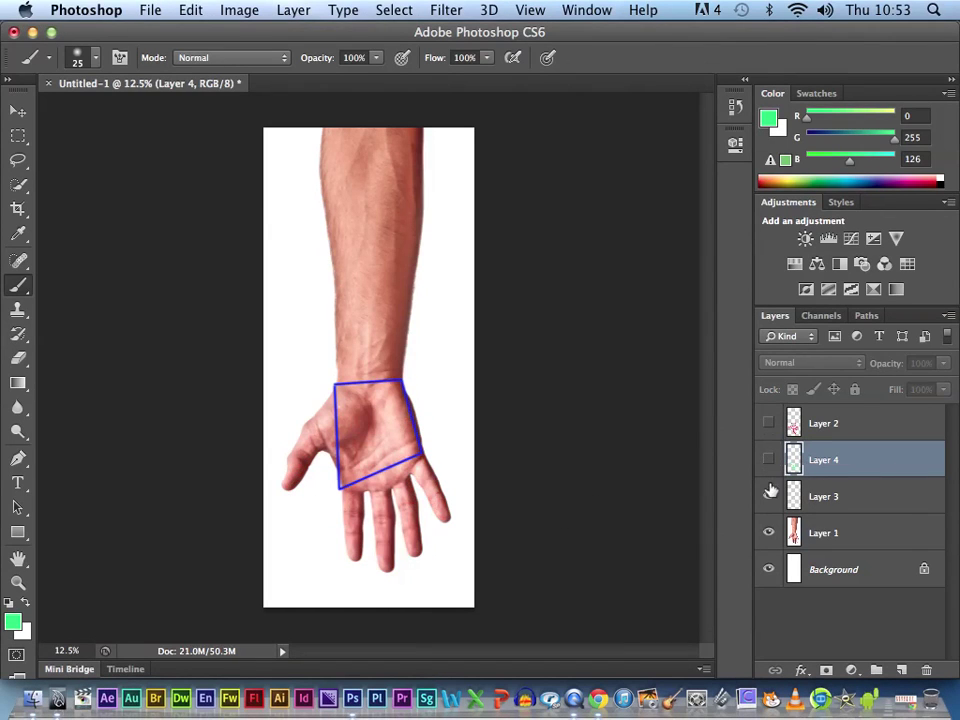
pyautogui.click(769, 496)
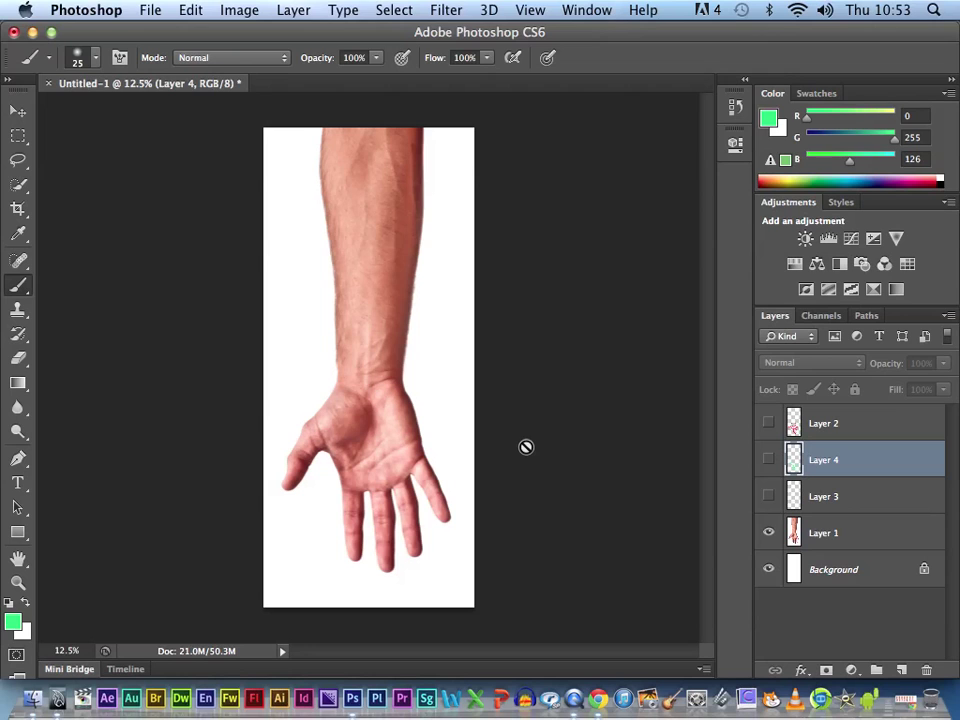
pyautogui.press('super+equal')
pyautogui.press('super+equal')
pyautogui.press('super+equal')
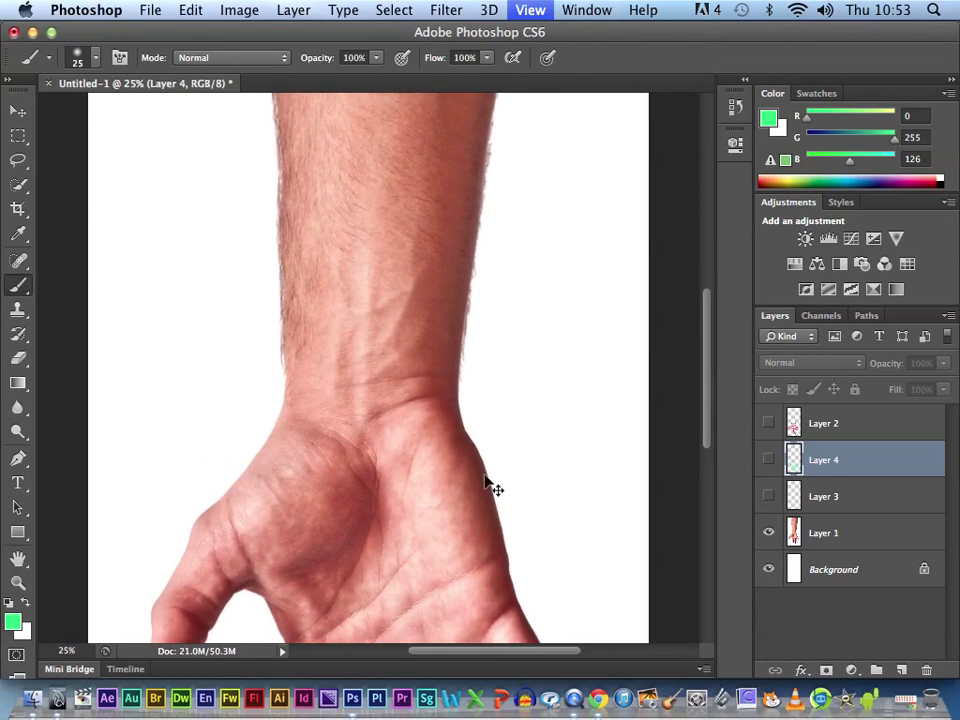
pyautogui.press('h')
pyautogui.moveTo(496, 466); pyautogui.dragTo(461, 285)
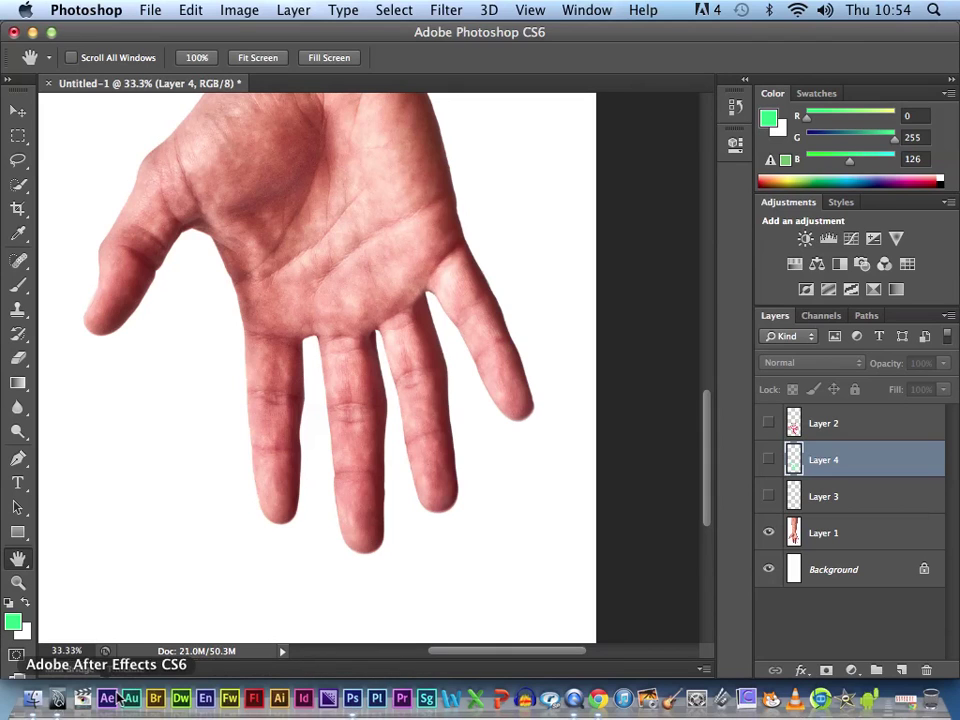
# Back in Maya, insert edge loops splitting the block's front into four finger strips.
pyautogui.click(57, 700)
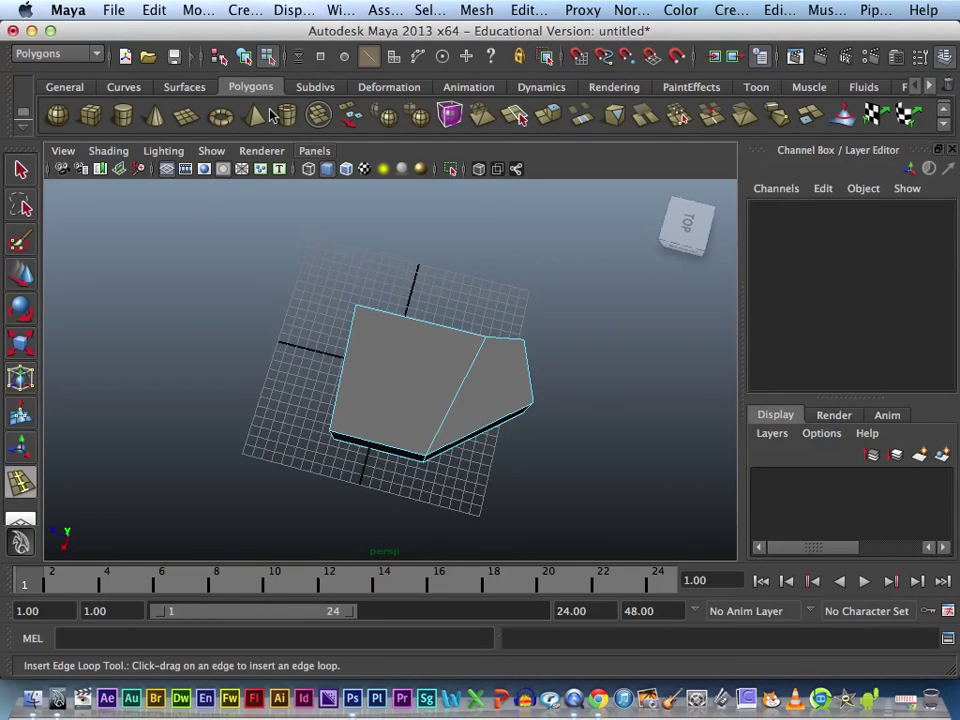
pyautogui.moveTo(383, 314); pyautogui.dragTo(456, 334)
pyautogui.click(21, 168)
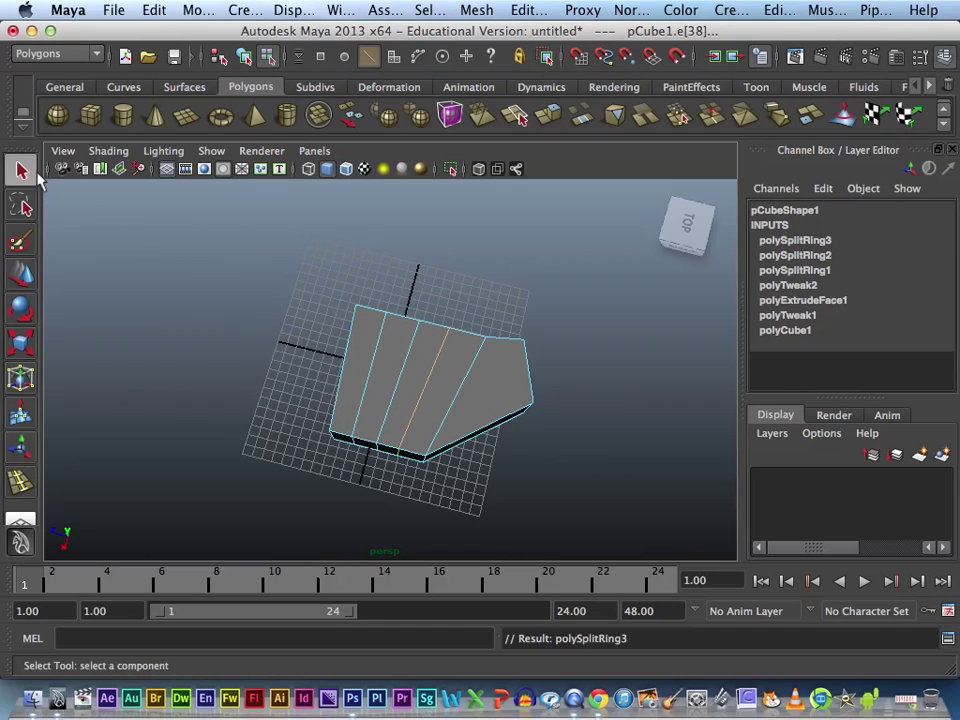
pyautogui.click(516, 309)
pyautogui.moveTo(540, 360)
pyautogui.keyDown('alt'); pyautogui.mouseDown()
pyautogui.moveTo(272, 315)
pyautogui.moveTo(210, 289)
pyautogui.moveTo(371, 371)
pyautogui.mouseUp(); pyautogui.keyUp('alt')
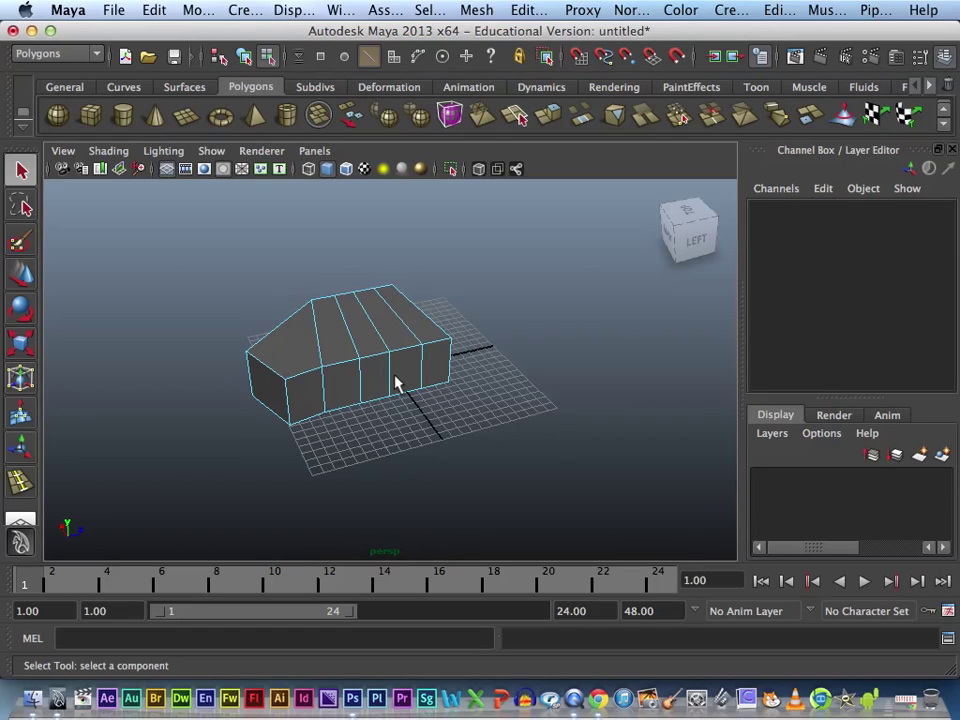
# Try extruding a single end face into a long block, then undo it.
pyautogui.moveTo(396, 383); pyautogui.dragTo(332, 420, button='right')
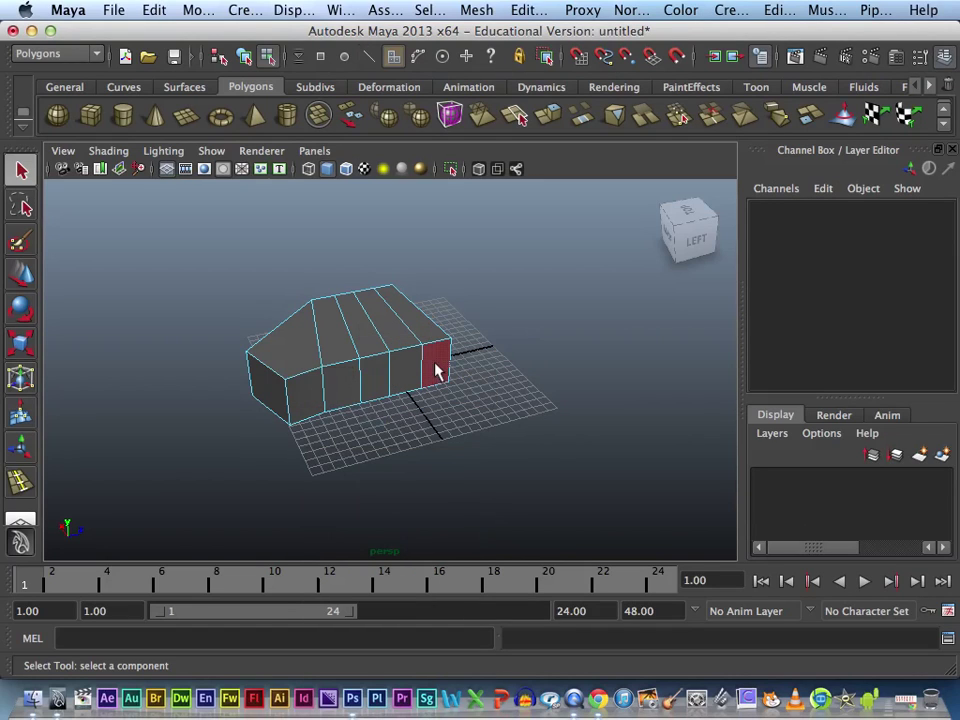
pyautogui.click(437, 370)
pyautogui.keyDown('shift'); pyautogui.click(407, 381); pyautogui.keyUp('shift')
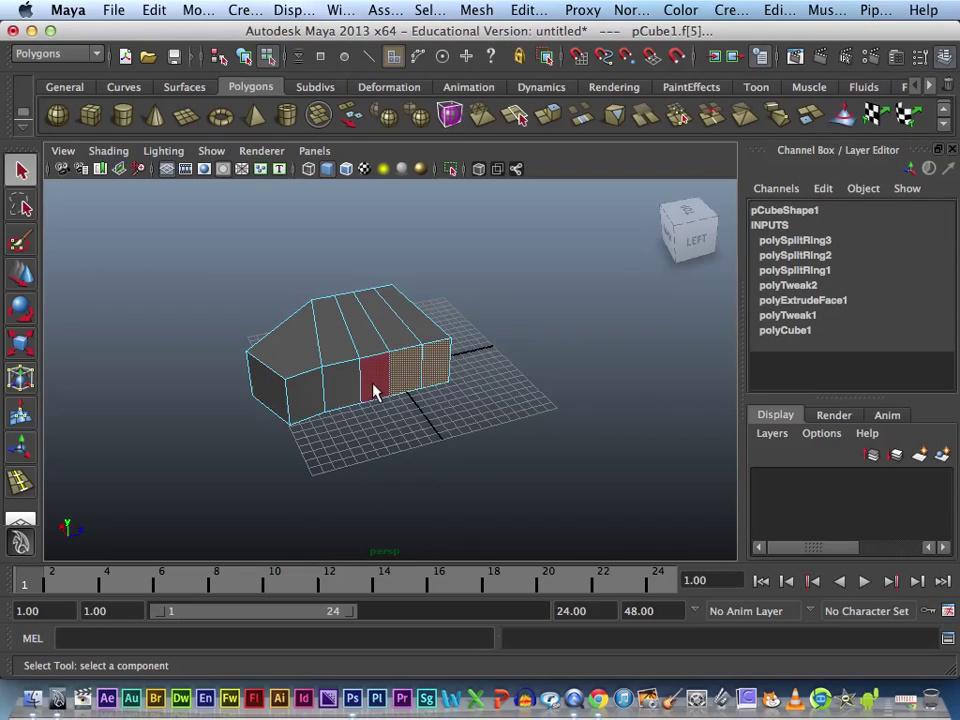
pyautogui.keyDown('shift'); pyautogui.click(375, 380); pyautogui.keyUp('shift')
pyautogui.keyDown('shift'); pyautogui.click(342, 385); pyautogui.keyUp('shift')
pyautogui.click(463, 421)
pyautogui.click(430, 372)
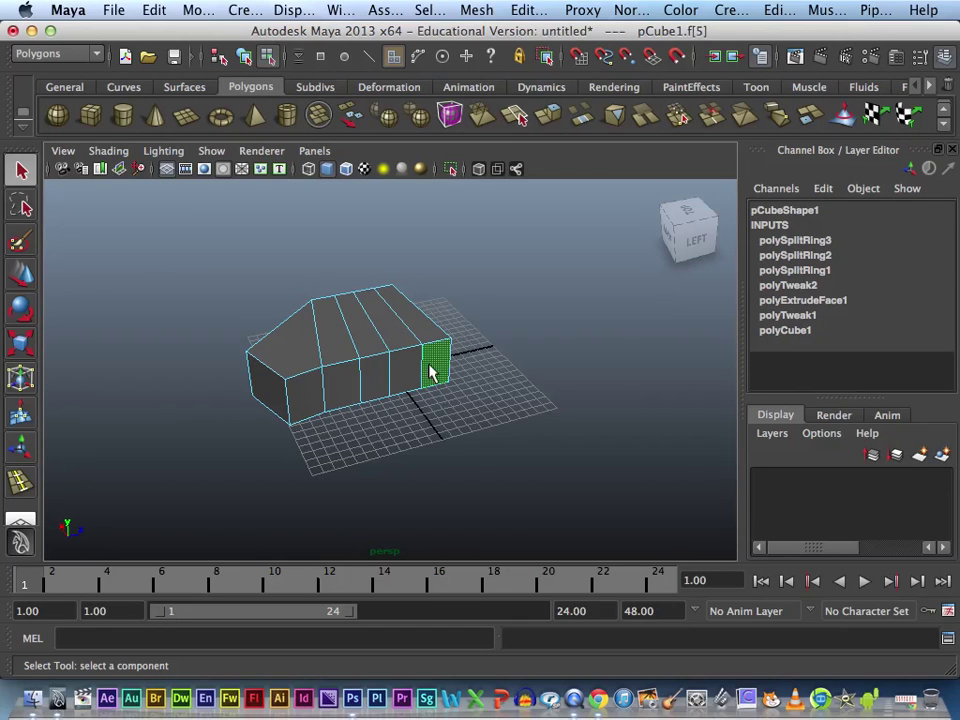
pyautogui.click(528, 10)
pyautogui.click(534, 69)
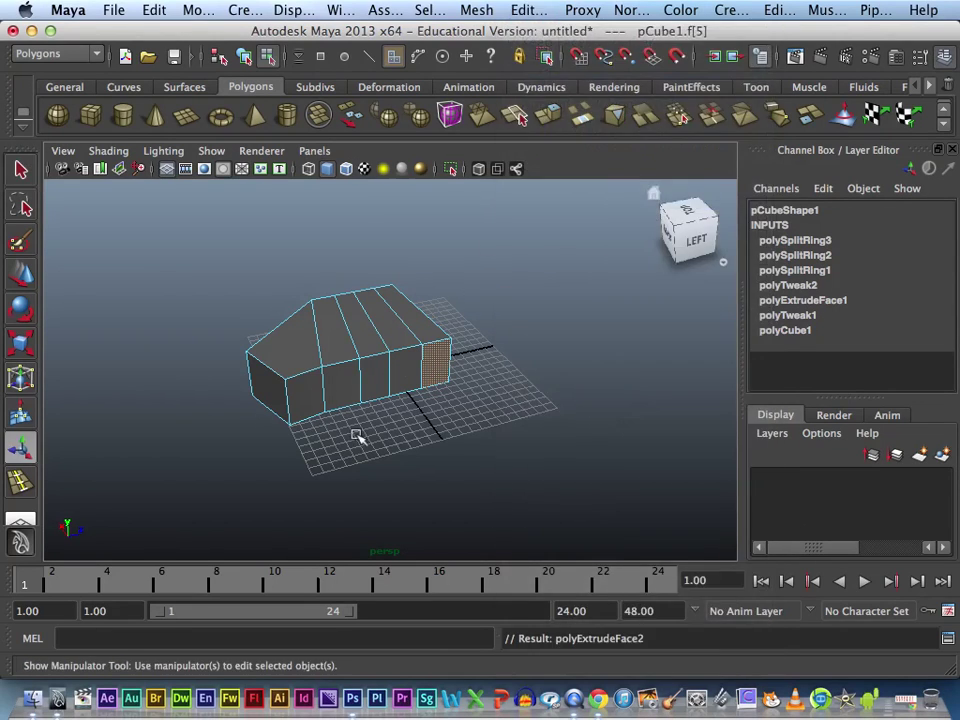
pyautogui.moveTo(452, 410); pyautogui.dragTo(514, 454)
pyautogui.click(409, 378)
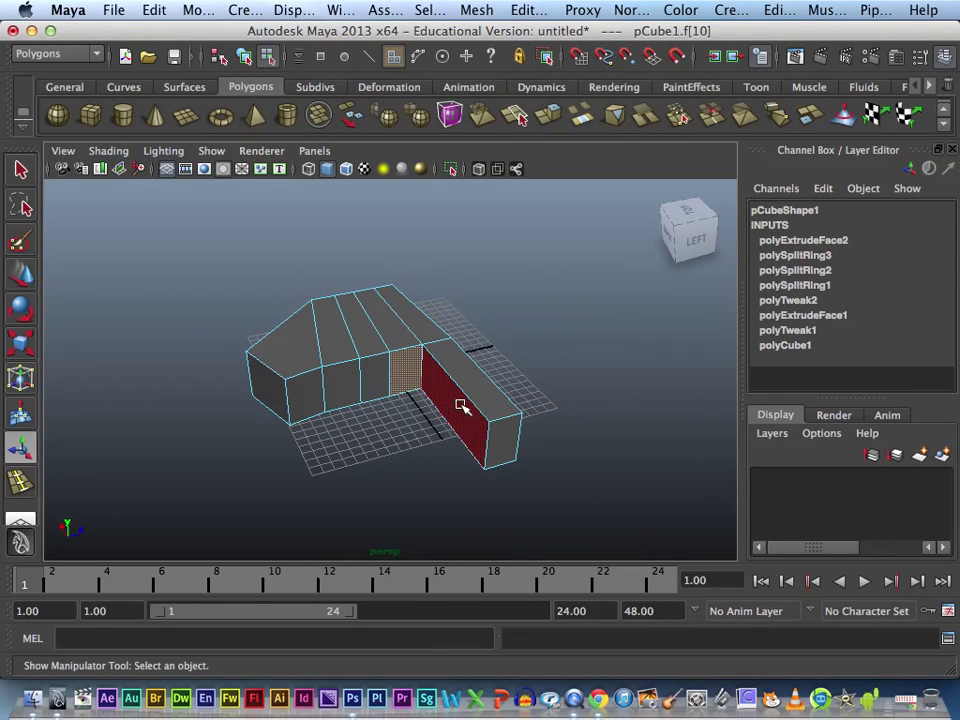
pyautogui.hotkey('ctrl', 'z')
pyautogui.hotkey('ctrl', 'z')
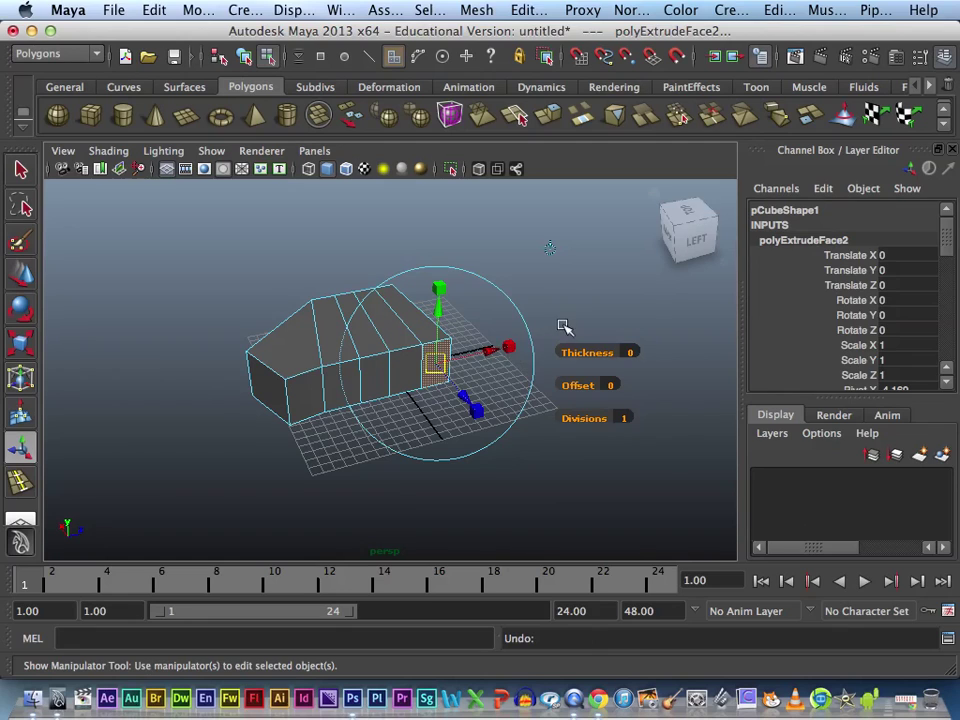
pyautogui.hotkey('ctrl', 'z')
pyautogui.hotkey('ctrl', 'z')
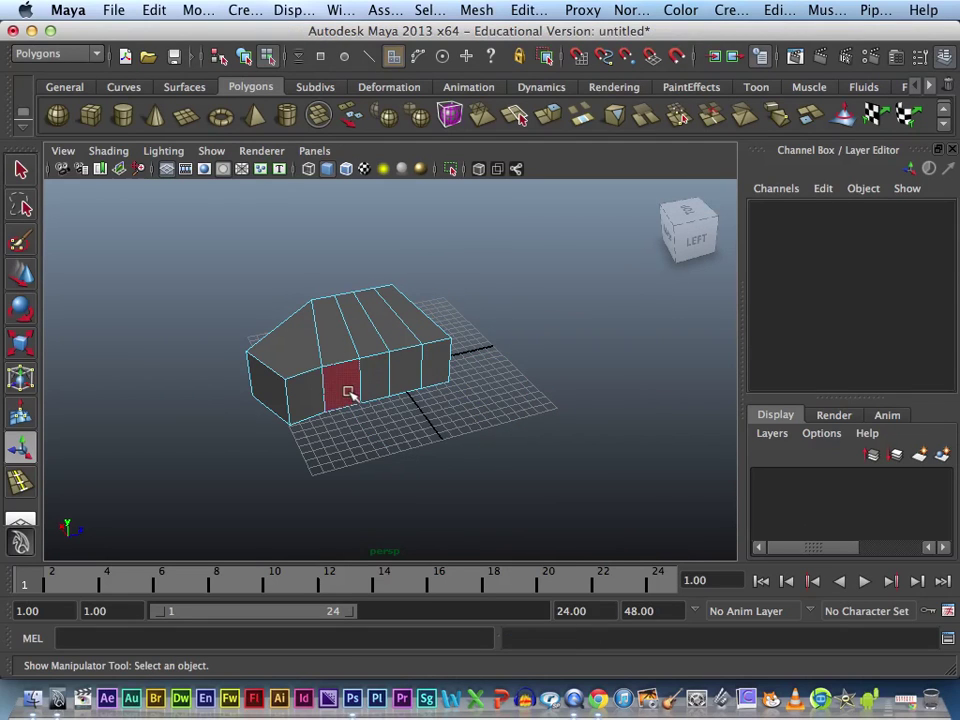
# Extrude the four front faces together, then undo back to the four-face selection.
pyautogui.click(348, 392)
pyautogui.keyDown('shift'); pyautogui.click(375, 385); pyautogui.keyUp('shift')
pyautogui.keyDown('shift'); pyautogui.click(418, 375); pyautogui.keyUp('shift')
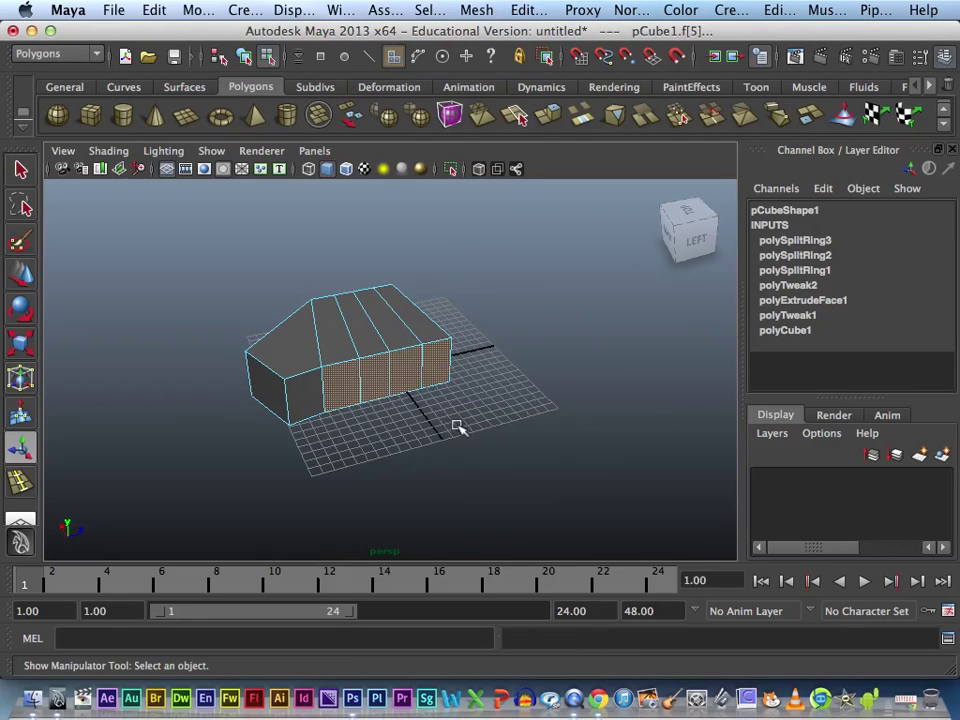
pyautogui.click(527, 10)
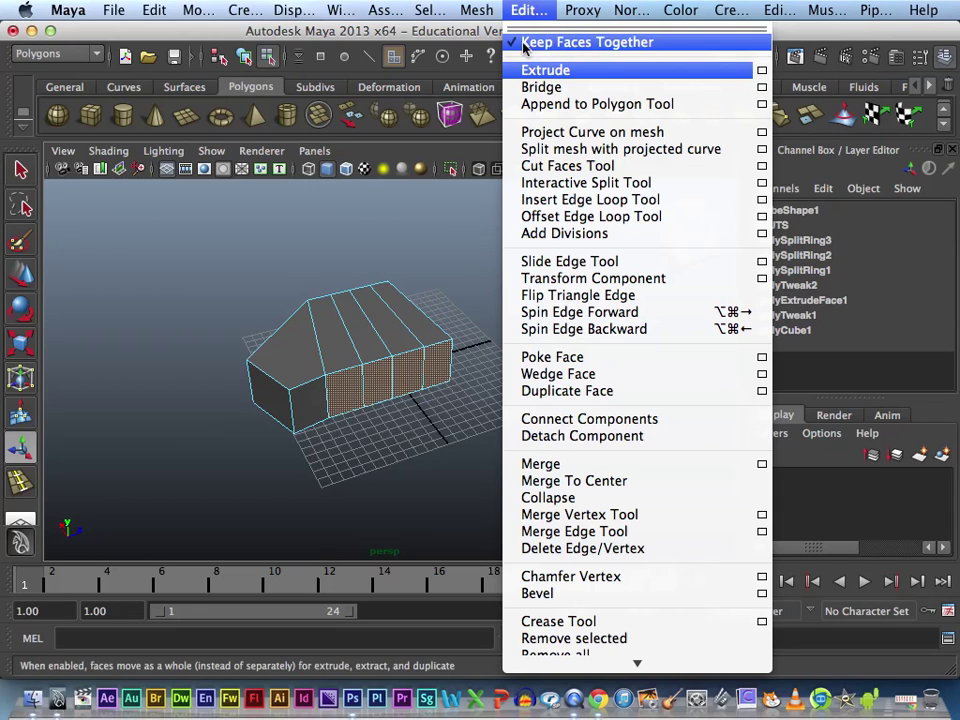
pyautogui.click(558, 77)
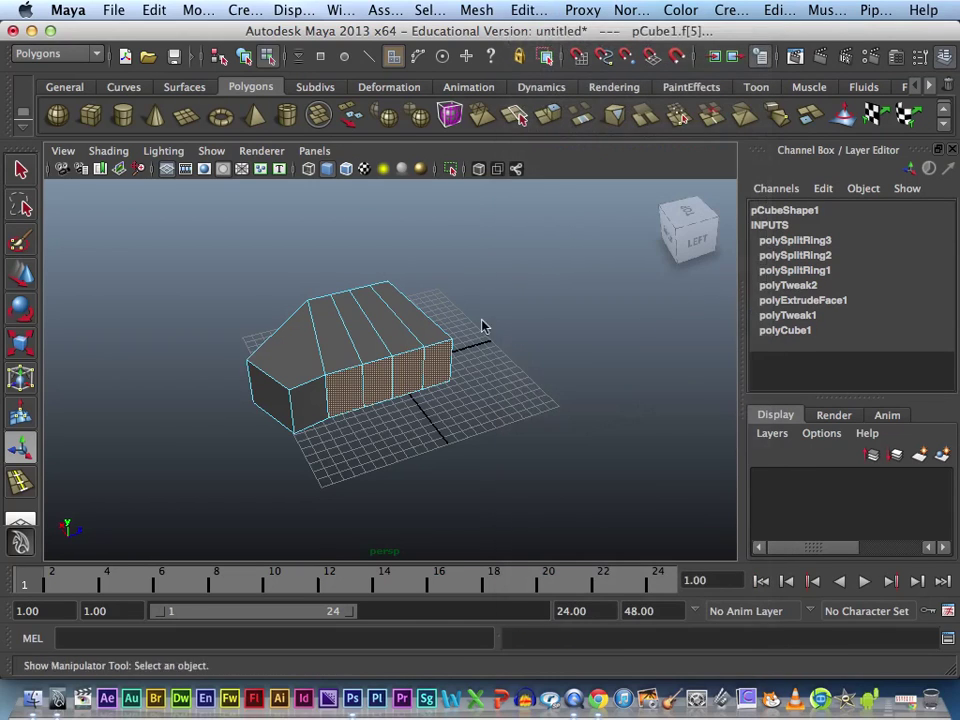
pyautogui.moveTo(480, 411)
pyautogui.mouseDown()
pyautogui.moveTo(531, 472)
pyautogui.moveTo(544, 407)
pyautogui.moveTo(548, 424)
pyautogui.mouseUp()
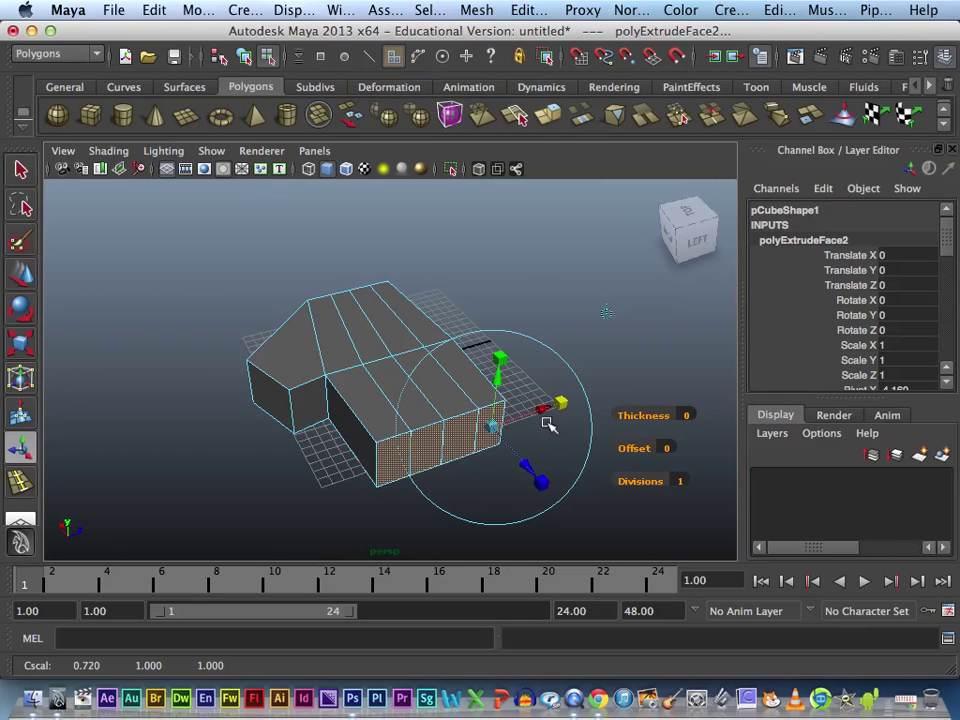
pyautogui.click(395, 468)
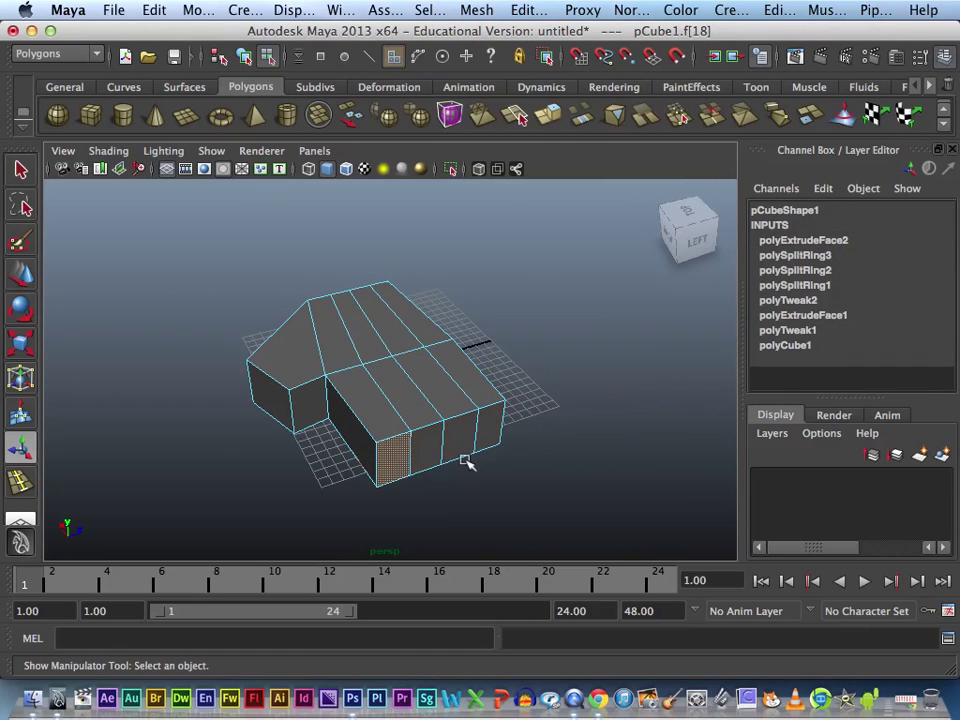
pyautogui.press('w')
pyautogui.moveTo(455, 445); pyautogui.dragTo(452, 449)
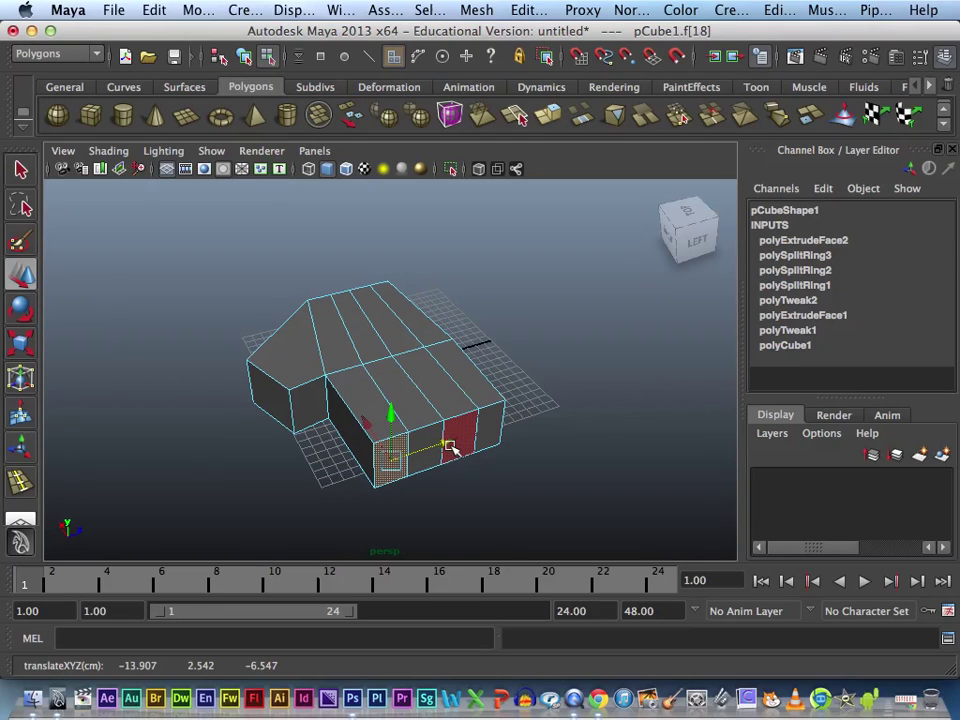
pyautogui.hotkey('ctrl', 'z')
pyautogui.hotkey('ctrl', 'z')
pyautogui.hotkey('ctrl', 'z')
pyautogui.hotkey('ctrl', 'z')
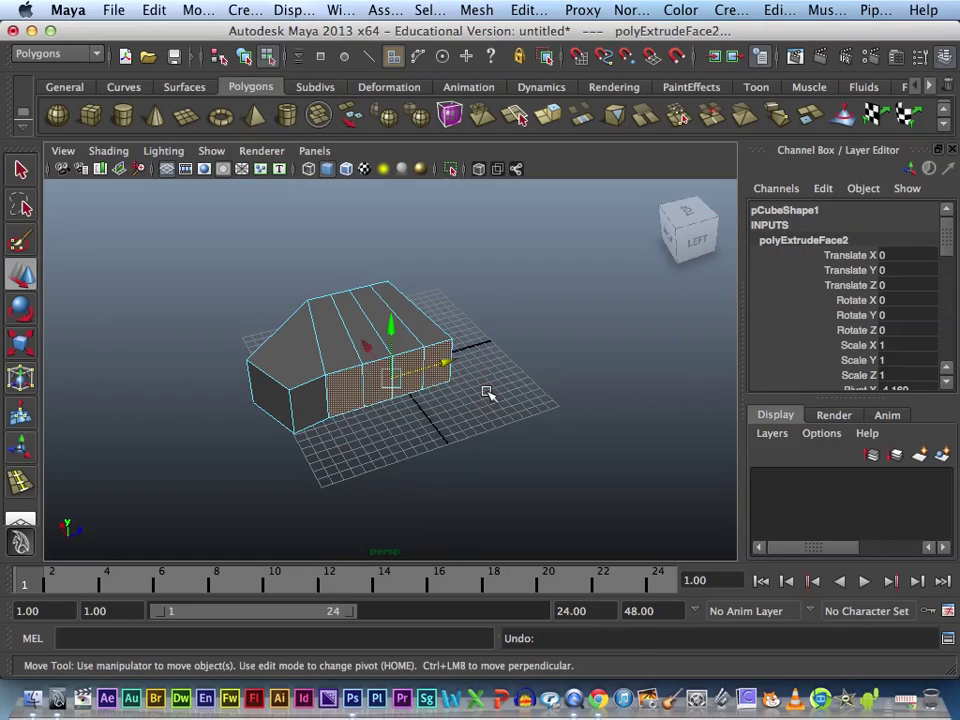
pyautogui.hotkey('ctrl', 'z')
pyautogui.hotkey('ctrl', 'z')
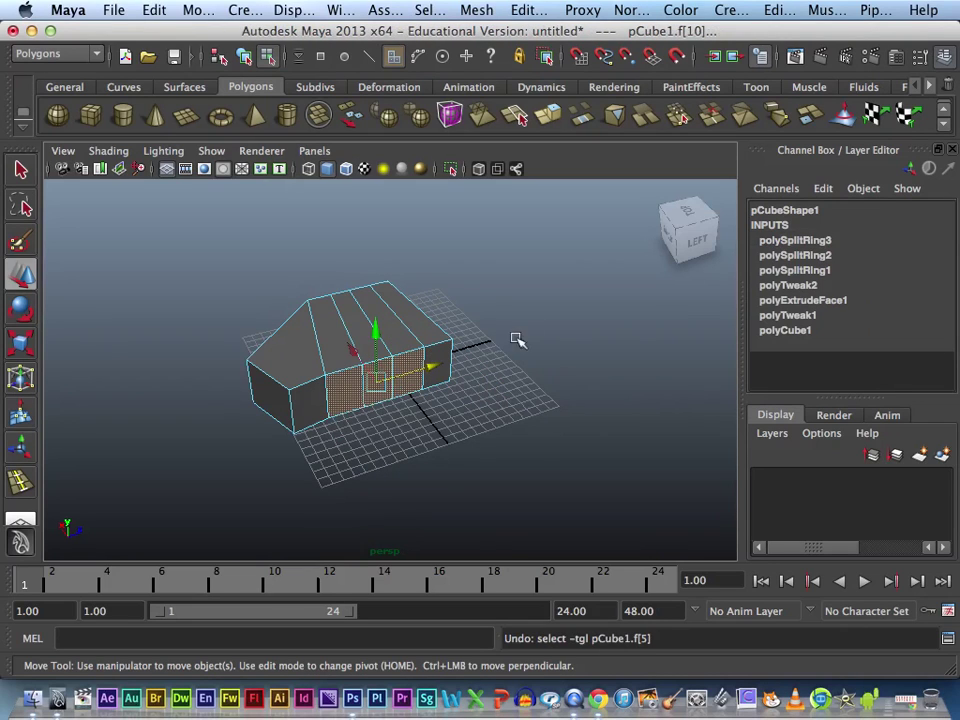
pyautogui.hotkey('ctrl', 'z')
pyautogui.hotkey('ctrl', 'z')
pyautogui.hotkey('ctrl', 'z')
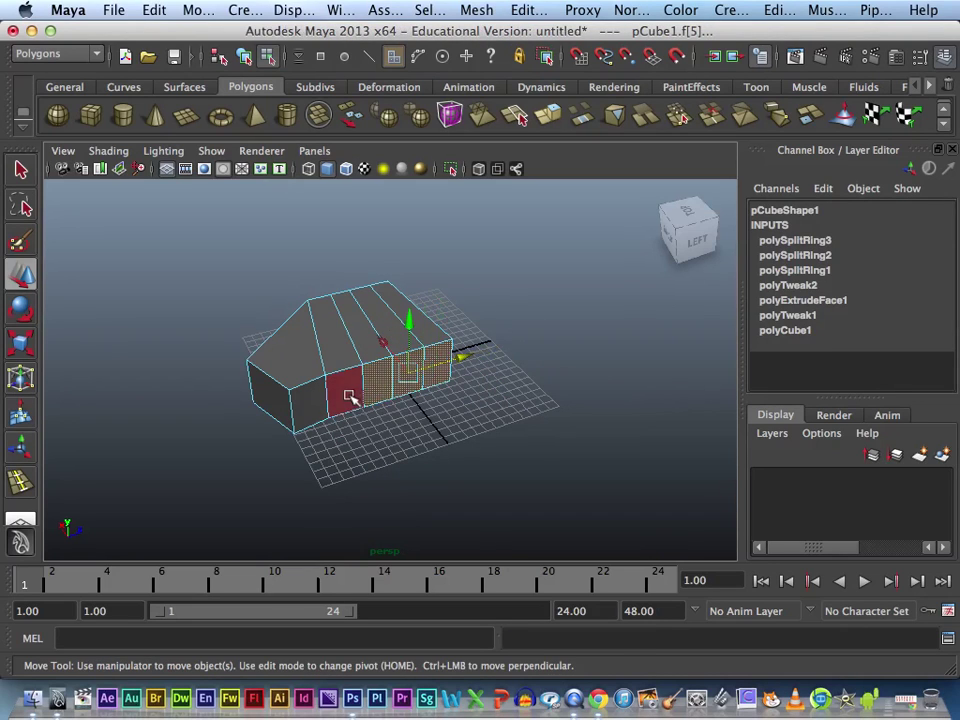
pyautogui.hotkey('ctrl', 'z')
pyautogui.click(528, 11)
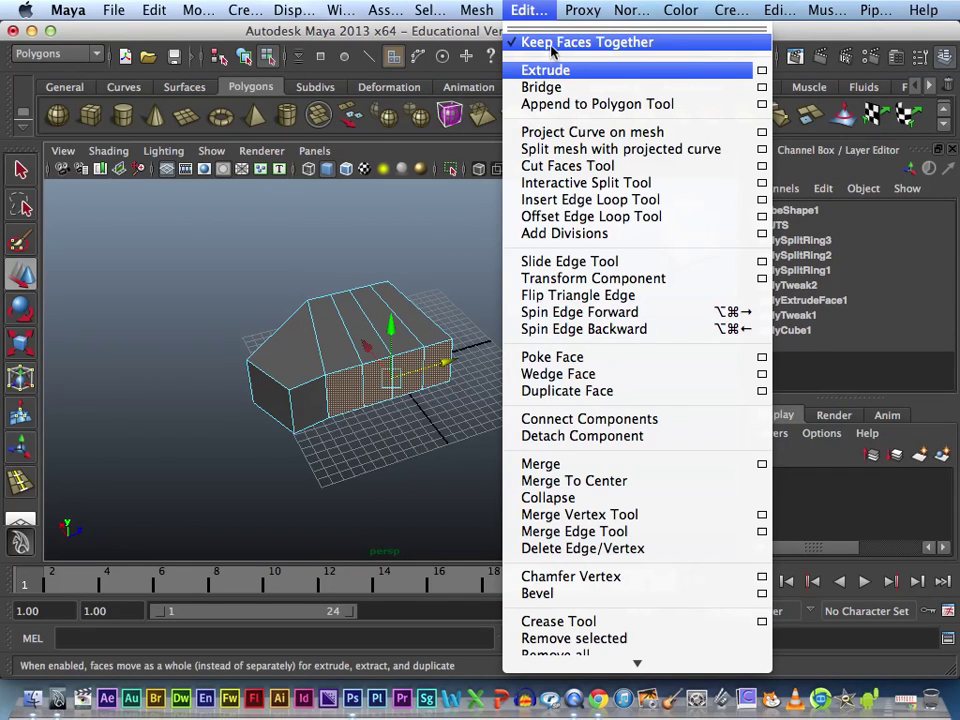
# Turn off Keep Faces Together, extrude the four faces as separate fingers, and scale them thinner.
pyautogui.click(552, 44)
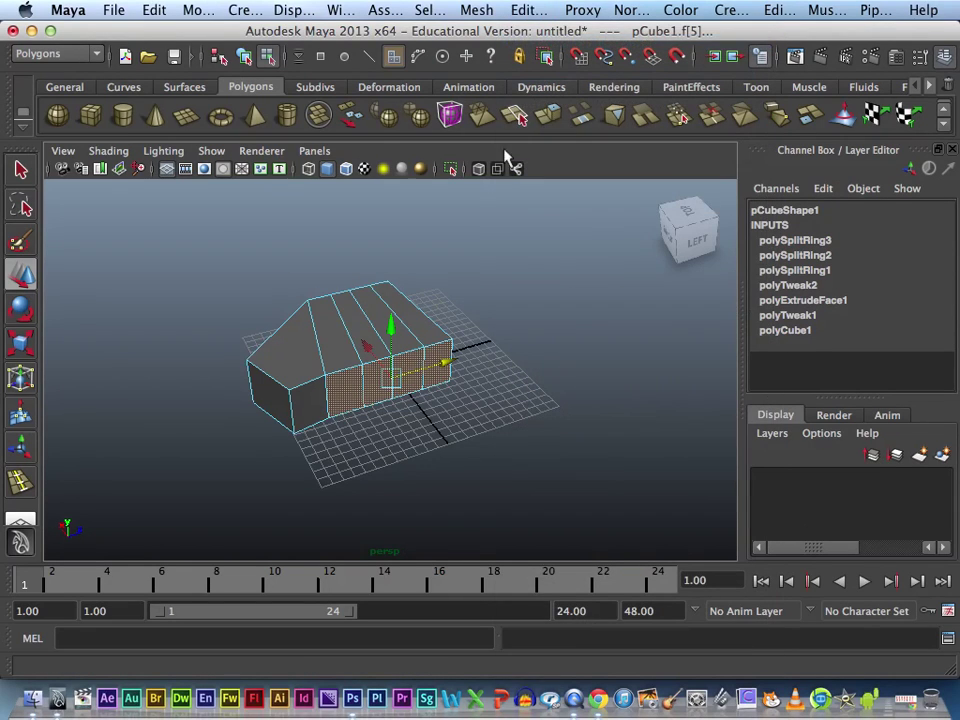
pyautogui.click(530, 14)
pyautogui.click(546, 69)
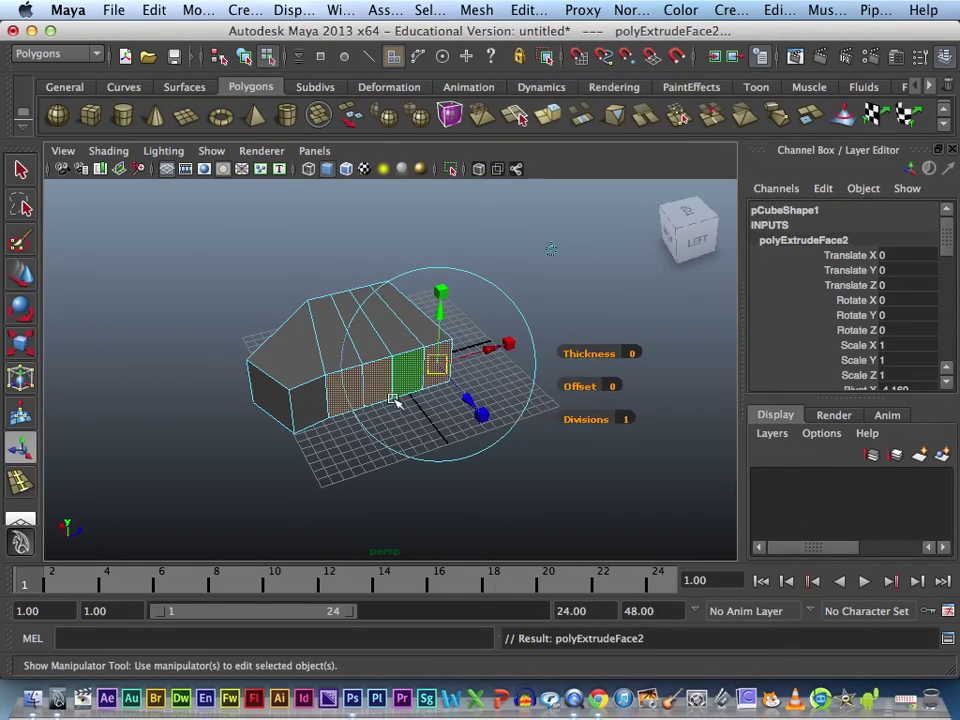
pyautogui.moveTo(478, 410); pyautogui.dragTo(537, 464)
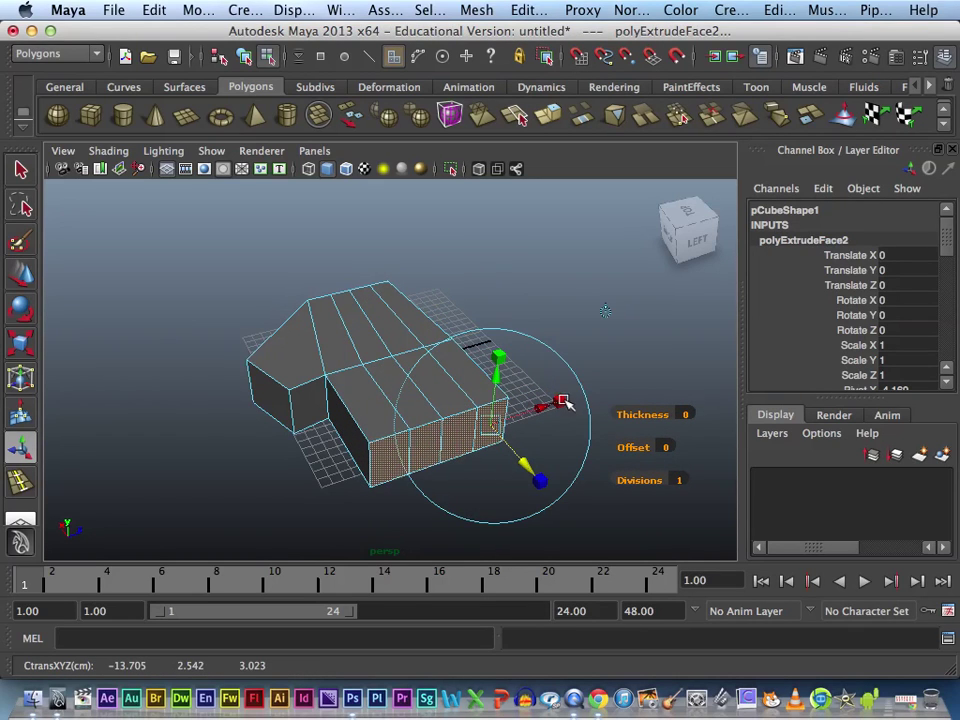
pyautogui.moveTo(564, 403)
pyautogui.mouseDown()
pyautogui.moveTo(529, 420)
pyautogui.moveTo(536, 416)
pyautogui.mouseUp()
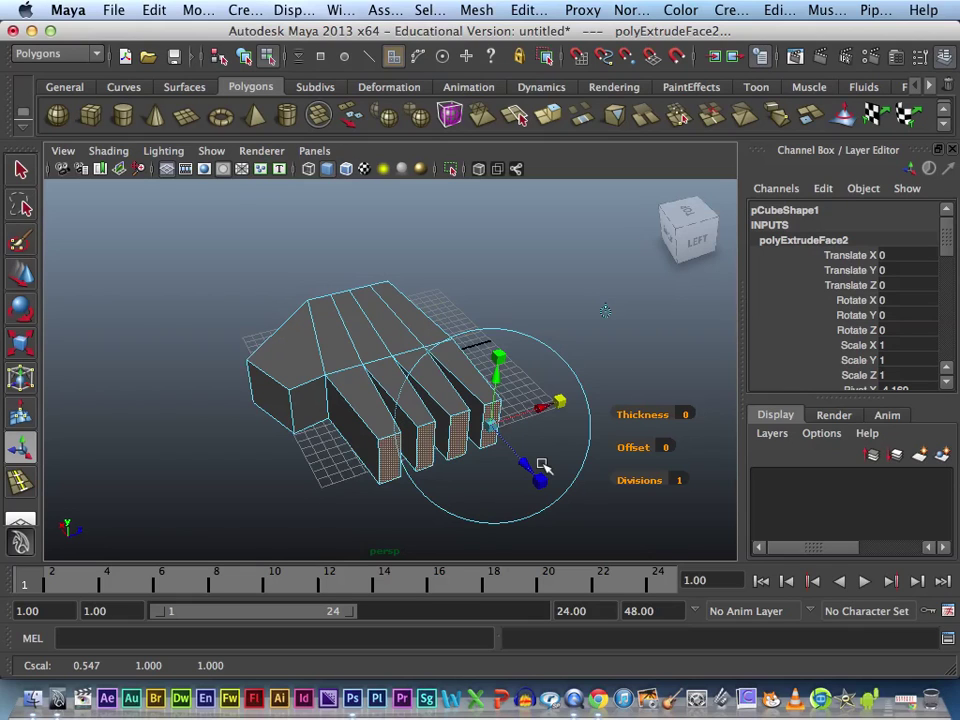
pyautogui.moveTo(525, 467)
pyautogui.mouseDown()
pyautogui.moveTo(497, 443)
pyautogui.moveTo(505, 441)
pyautogui.mouseUp()
pyautogui.moveTo(544, 399); pyautogui.dragTo(578, 364)
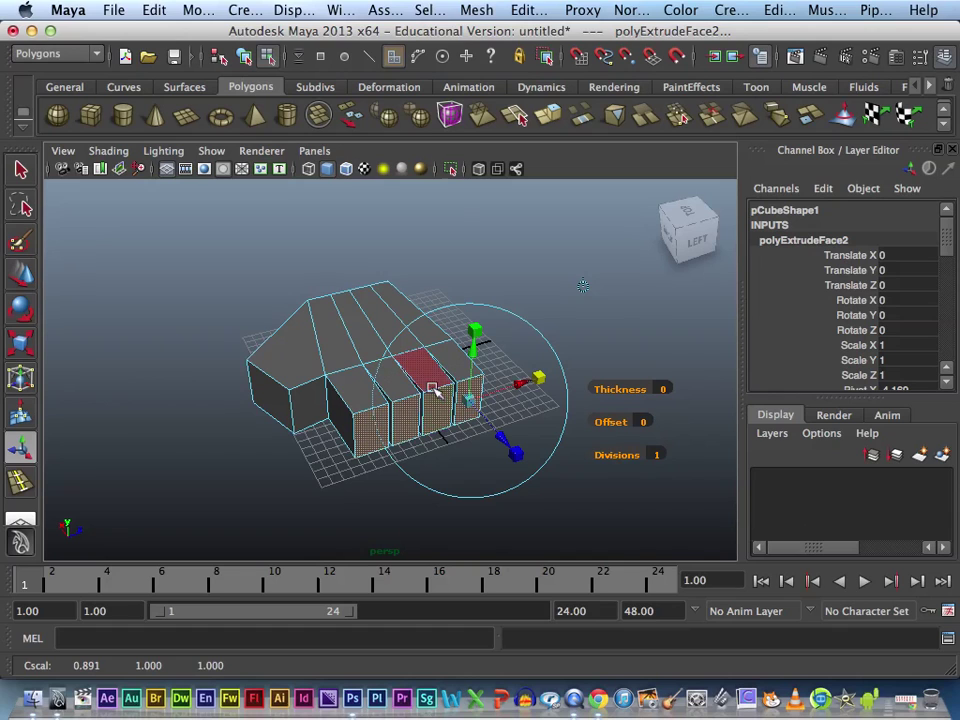
pyautogui.click(352, 698)
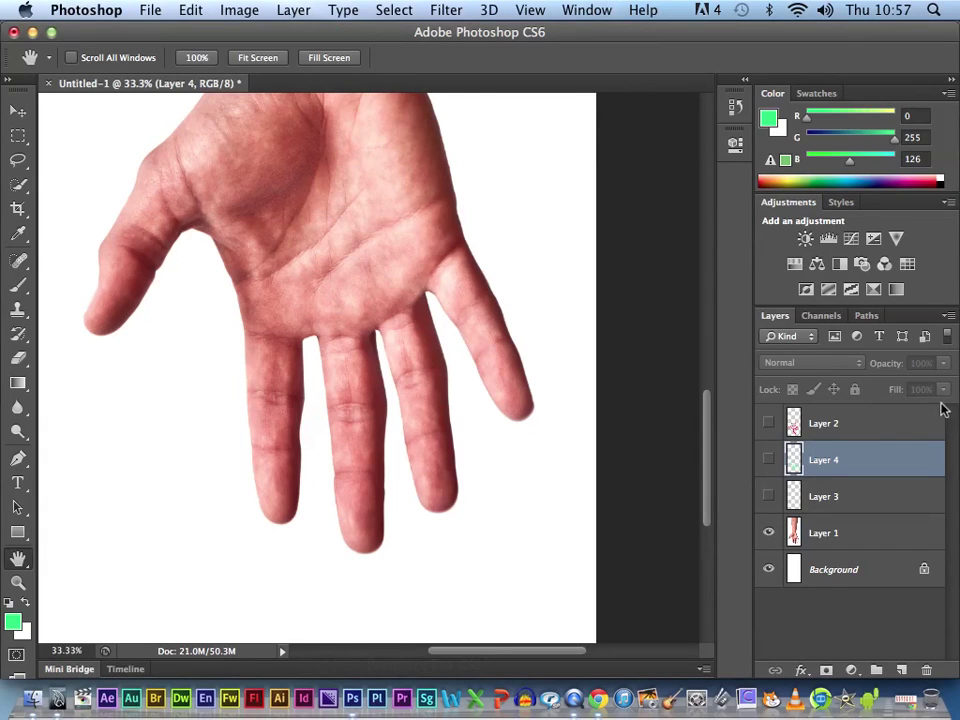
# Show Photoshop's green finger outline (Layer 4), then lengthen the finger ends in Maya.
pyautogui.click(769, 460)
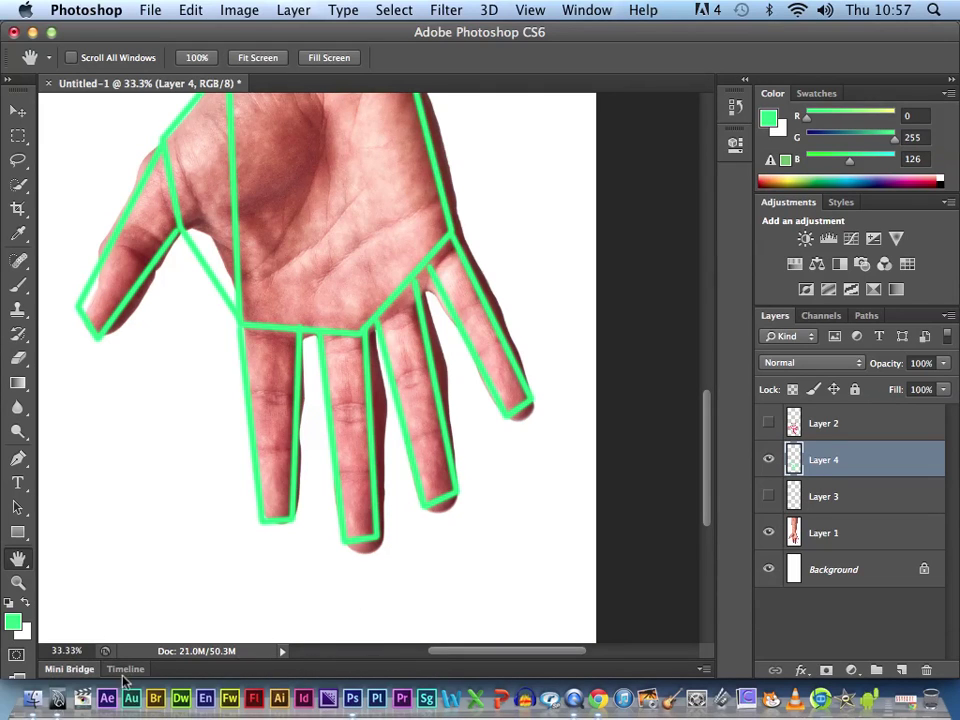
pyautogui.click(57, 700)
pyautogui.moveTo(509, 447); pyautogui.dragTo(556, 498)
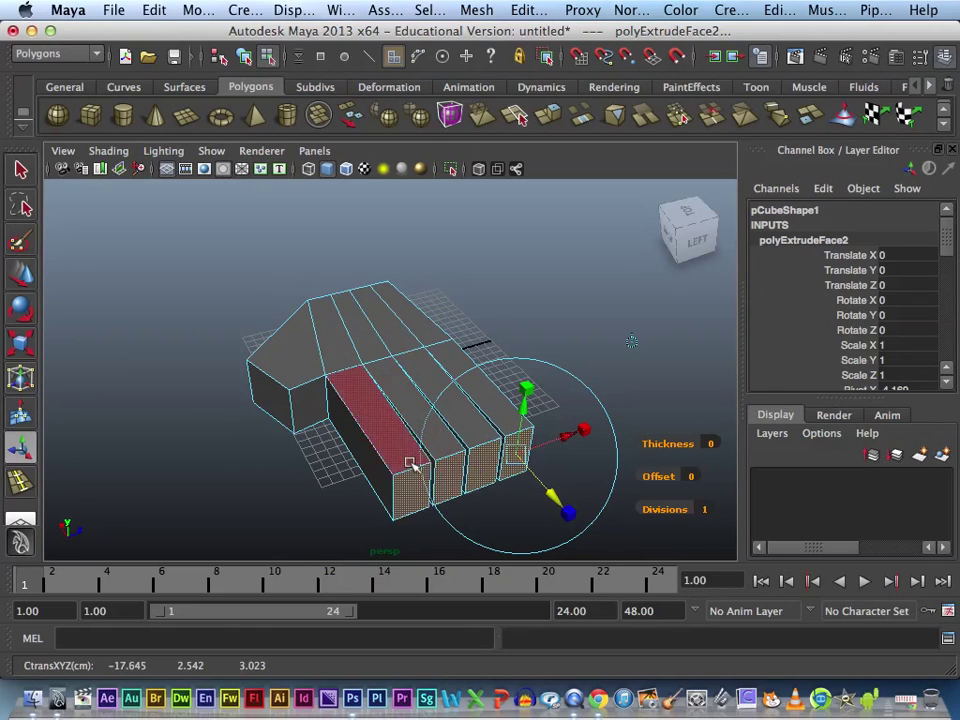
# Orbit the camera over the hand, then centre it in the top view and maximize that view.
pyautogui.moveTo(474, 381)
pyautogui.keyDown('alt'); pyautogui.mouseDown()
pyautogui.moveTo(472, 414)
pyautogui.moveTo(433, 439)
pyautogui.mouseUp(); pyautogui.keyUp('alt')
pyautogui.keyDown('alt'); pyautogui.moveTo(433, 439); pyautogui.dragTo(473, 288, button='middle'); pyautogui.keyUp('alt')
pyautogui.keyDown('alt'); pyautogui.moveTo(474, 288); pyautogui.dragTo(484, 336); pyautogui.keyUp('alt')
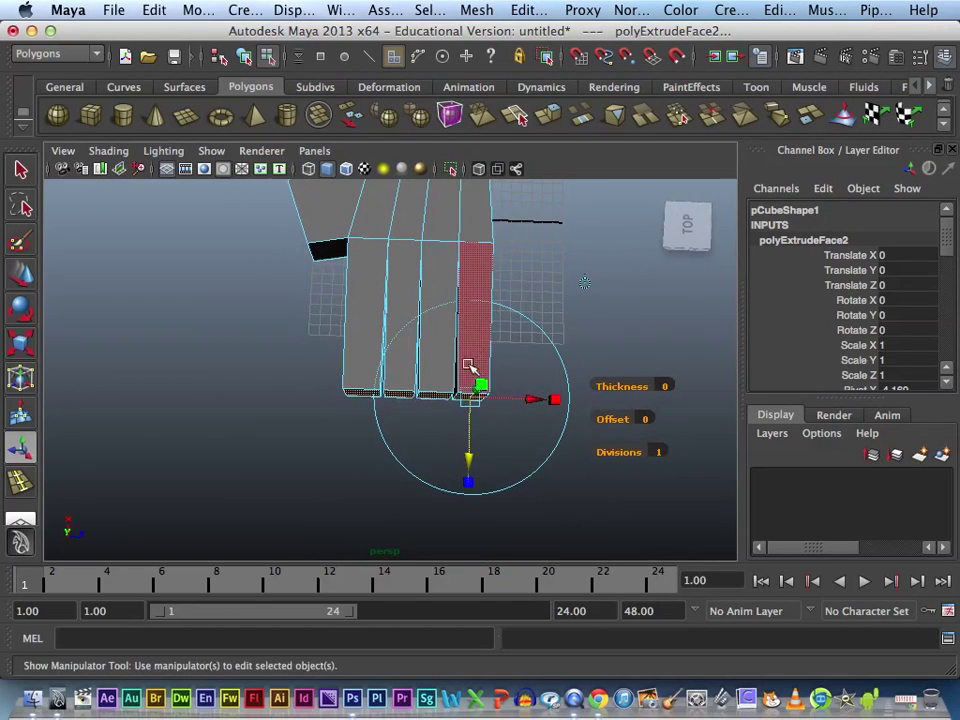
pyautogui.press('space')
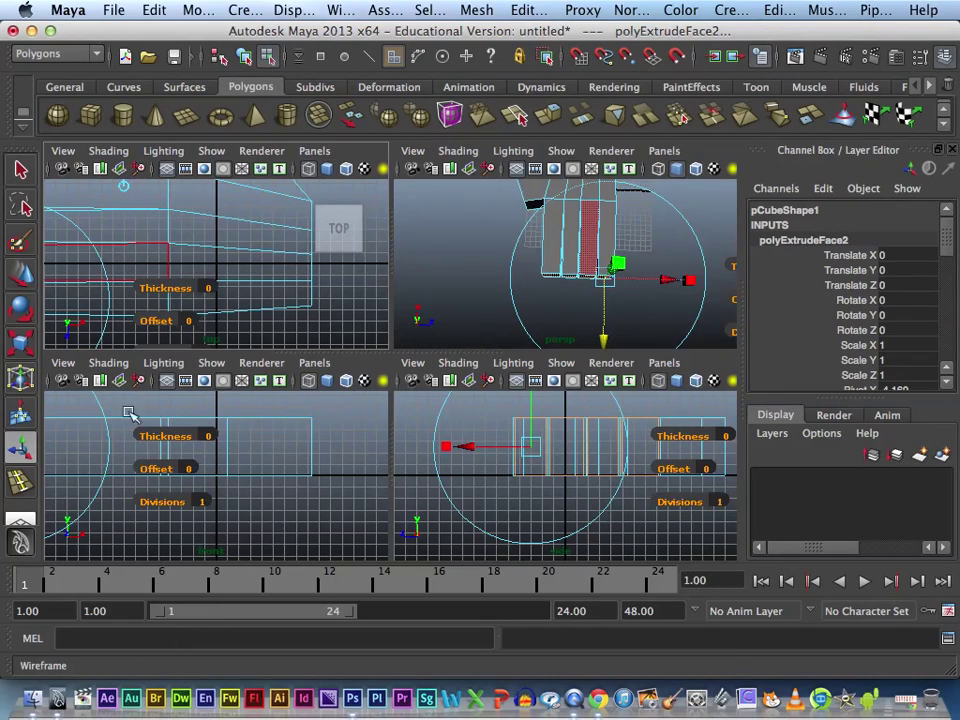
pyautogui.keyDown('alt'); pyautogui.moveTo(217, 286); pyautogui.dragTo(279, 311, button='middle'); pyautogui.keyUp('alt')
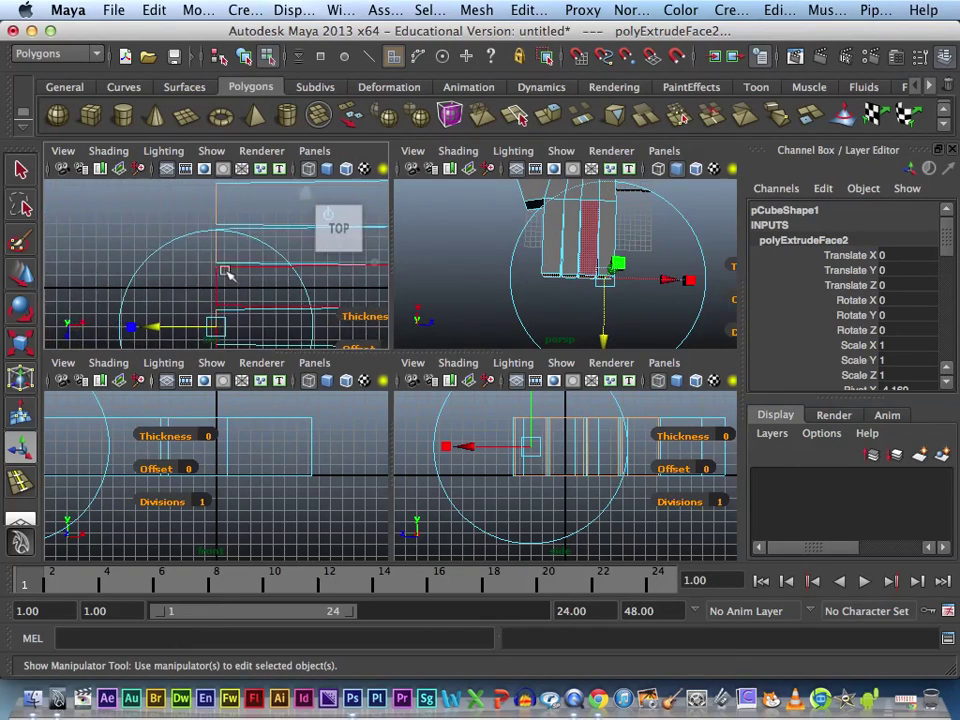
pyautogui.press('space')
# Zoom out and pan the top view to frame the hand, then deselect the extruded face.
pyautogui.scroll(-2, 450, 343)
pyautogui.scroll(-2, 450, 343)
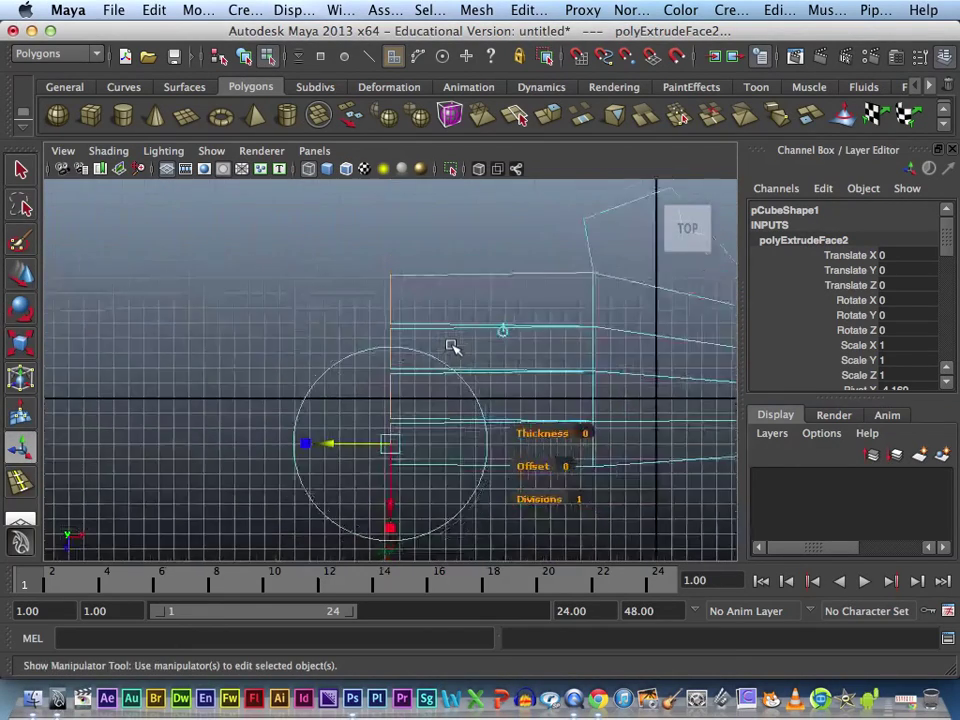
pyautogui.scroll(-2, 454, 343)
pyautogui.scroll(-2, 459, 320)
pyautogui.keyDown('alt'); pyautogui.moveTo(459, 320); pyautogui.dragTo(408, 310, button='middle'); pyautogui.keyUp('alt')
pyautogui.click(648, 360)
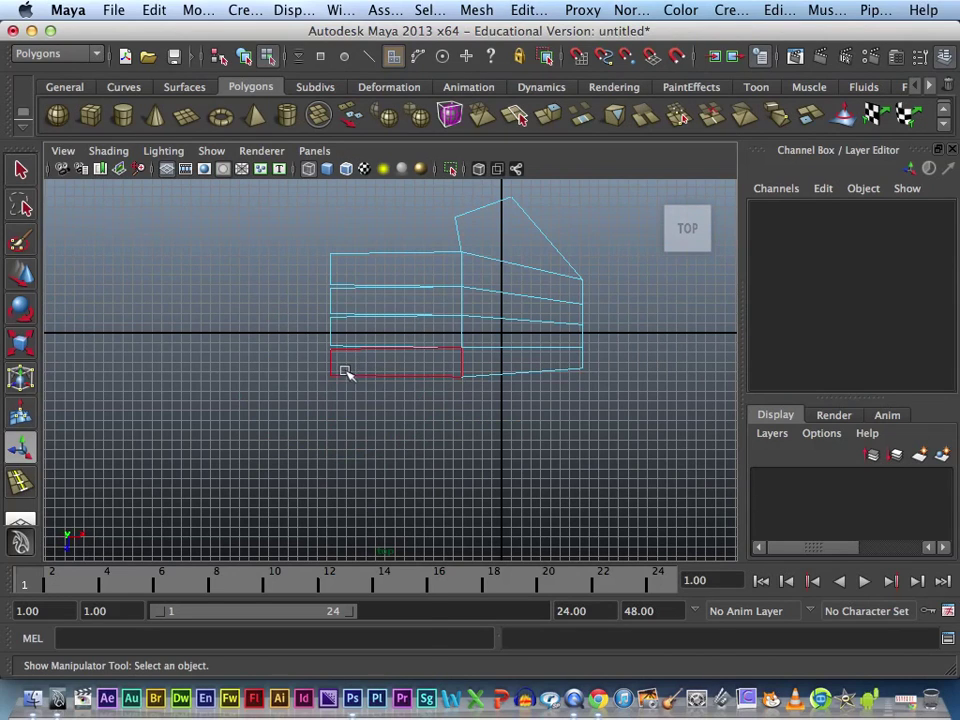
# In vertex mode, shorten the outermost finger by moving its tip vertices along X.
pyautogui.moveTo(347, 373); pyautogui.dragTo(255, 371, button='right')
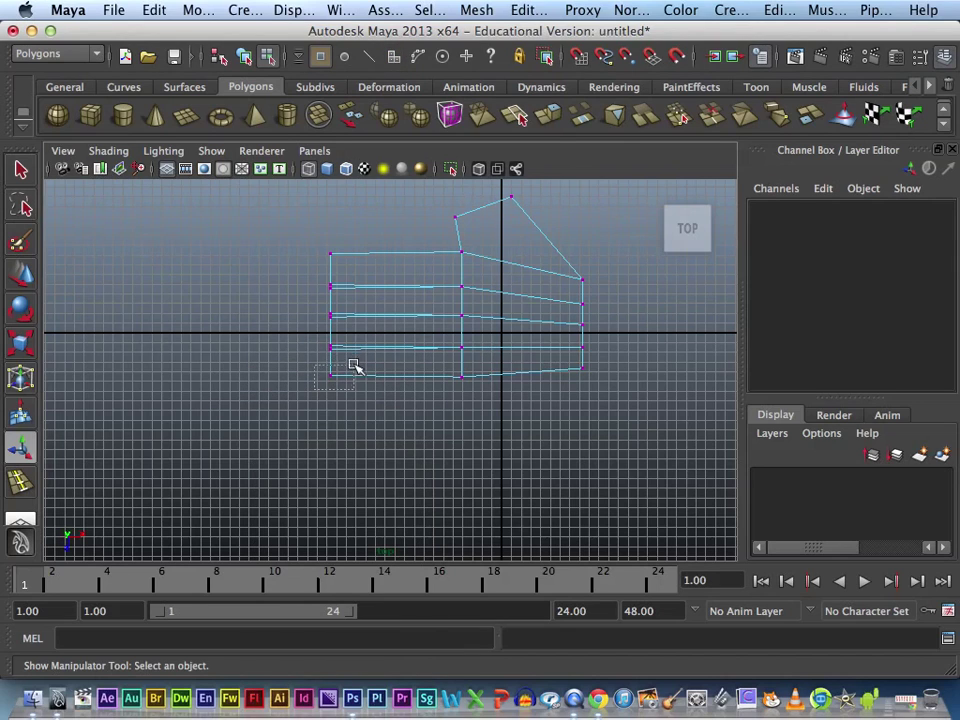
pyautogui.moveTo(318, 338)
pyautogui.mouseDown()
pyautogui.moveTo(357, 382)
pyautogui.moveTo(428, 367)
pyautogui.mouseUp()
pyautogui.press('w')
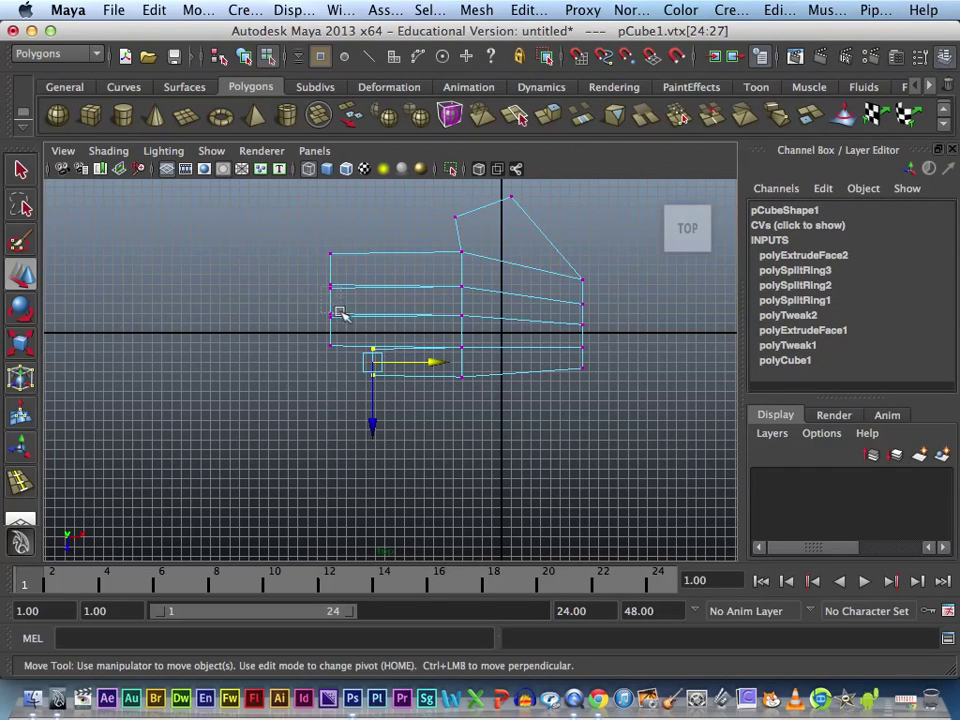
# Lengthen the second finger by pulling its tip vertices outward, then clear the selection.
pyautogui.moveTo(340, 318); pyautogui.dragTo(318, 278)
pyautogui.moveTo(403, 304); pyautogui.dragTo(375, 303)
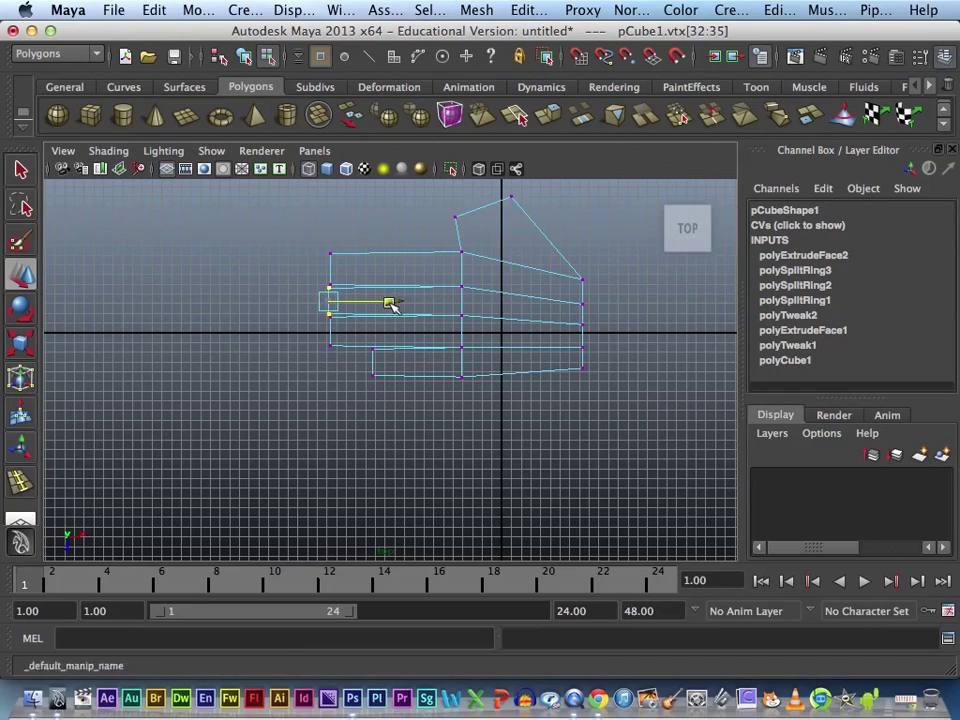
pyautogui.click(377, 304)
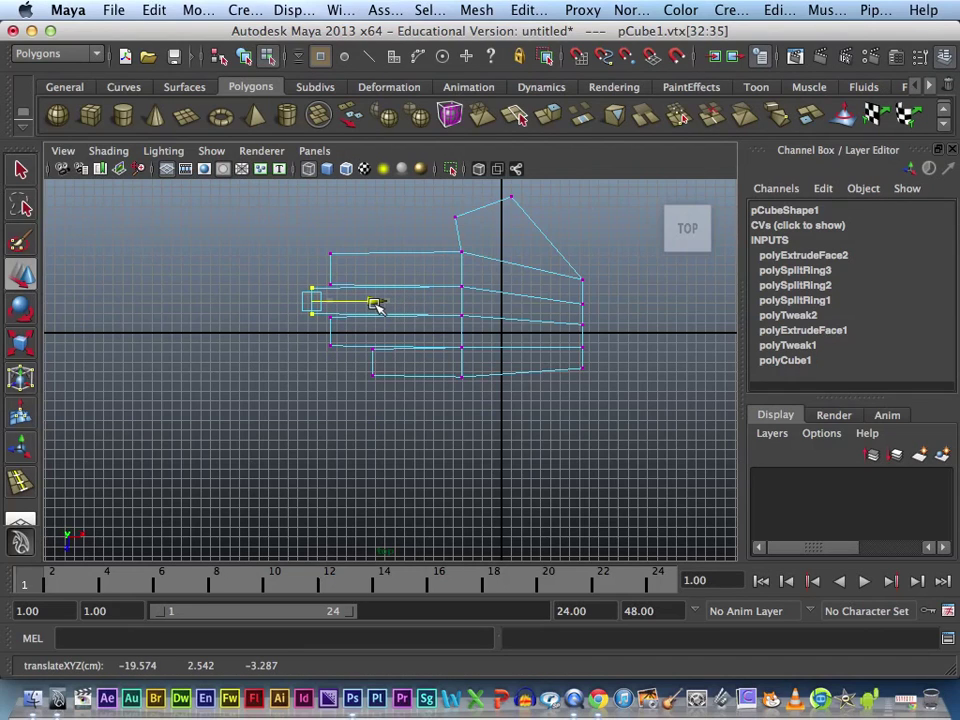
pyautogui.moveTo(324, 247)
pyautogui.mouseDown()
pyautogui.moveTo(393, 289)
pyautogui.moveTo(405, 268)
pyautogui.mouseUp()
pyautogui.click(523, 424)
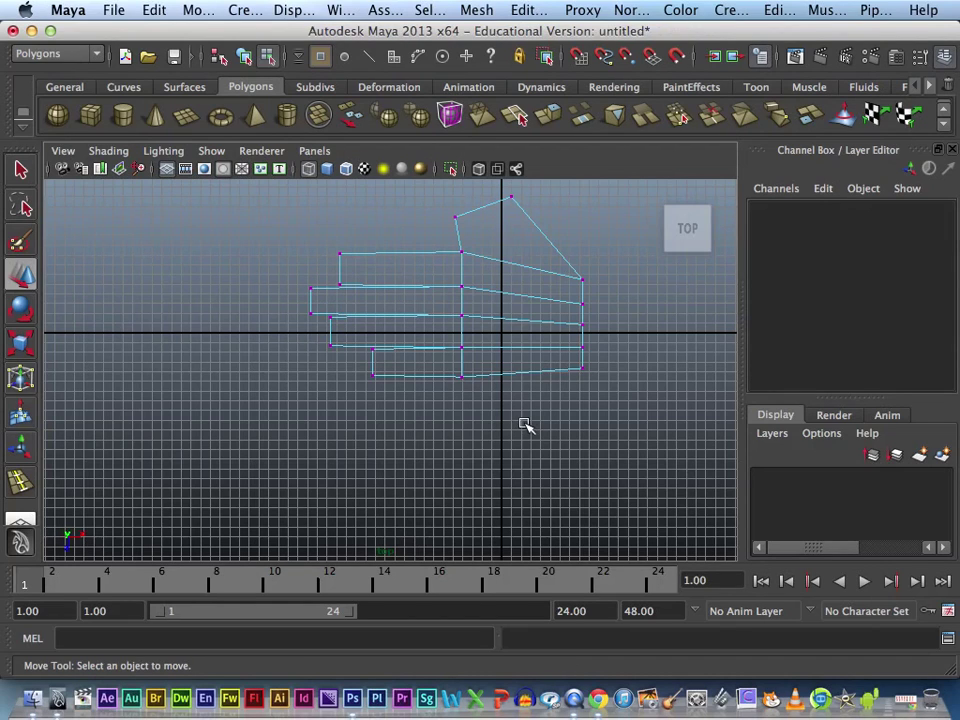
# Lengthen all fingers together by moving every fingertip vertex left.
pyautogui.press('space')
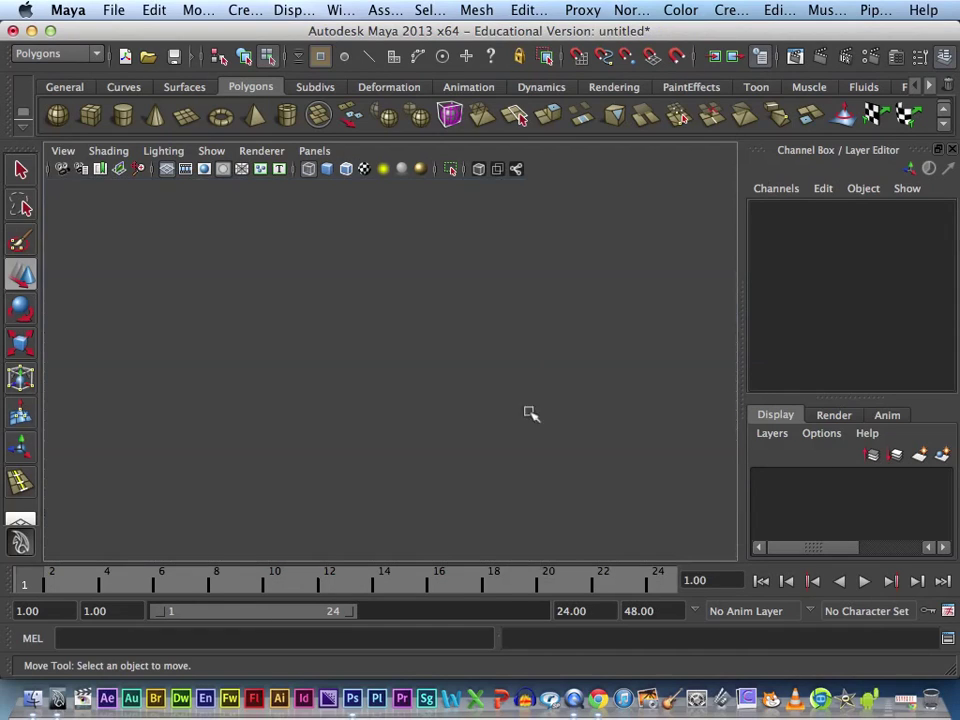
pyautogui.press('space')
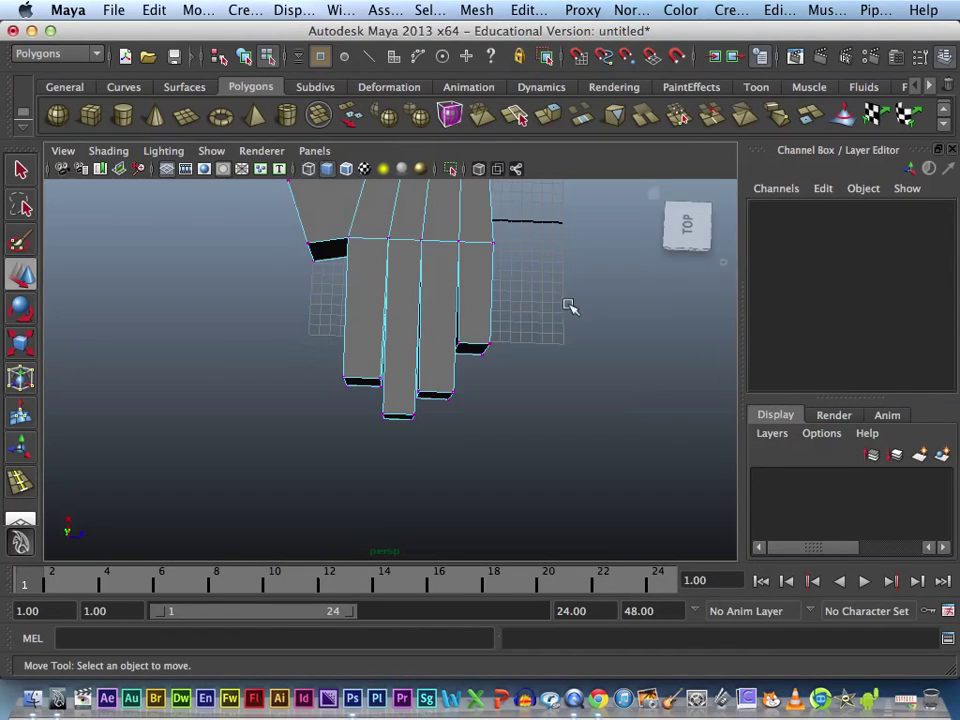
pyautogui.moveTo(508, 347)
pyautogui.keyDown('alt'); pyautogui.mouseDown()
pyautogui.moveTo(375, 289)
pyautogui.moveTo(296, 351)
pyautogui.mouseUp(); pyautogui.keyUp('alt')
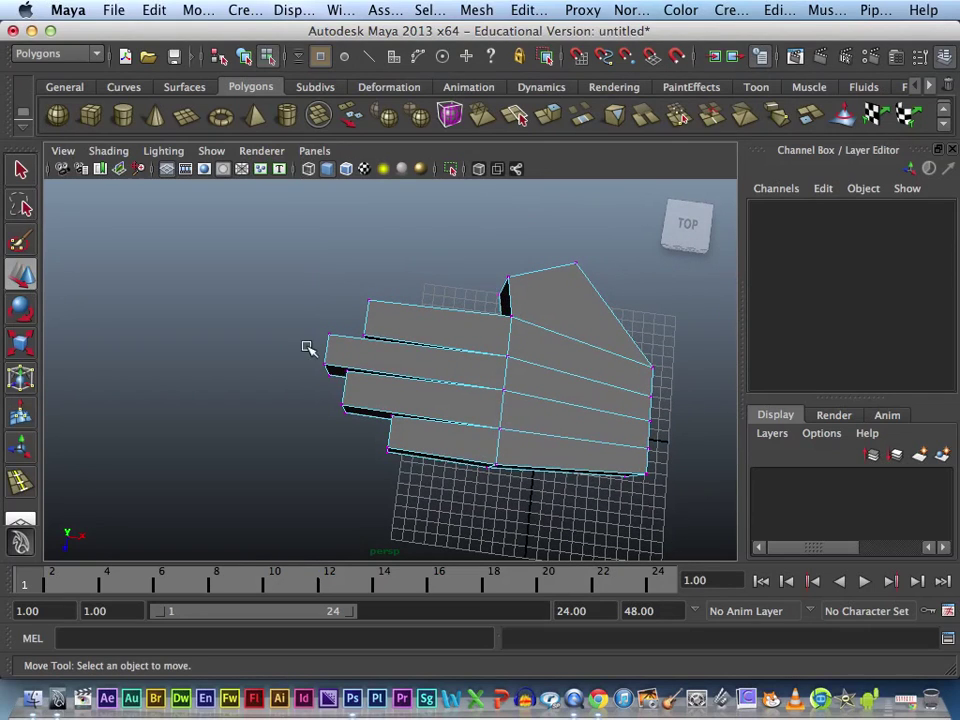
pyautogui.moveTo(324, 296); pyautogui.dragTo(402, 460)
pyautogui.moveTo(428, 386); pyautogui.dragTo(399, 379)
pyautogui.click(470, 470)
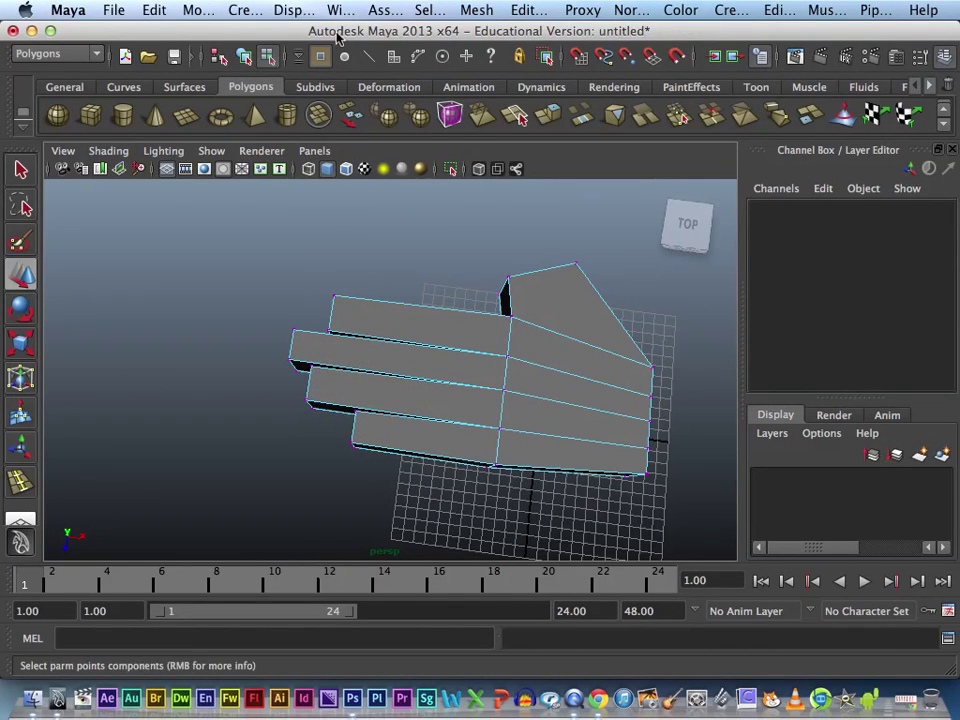
# Insert two edge loops across the outermost finger and scale the second one narrower as a knuckle.
pyautogui.click(528, 10)
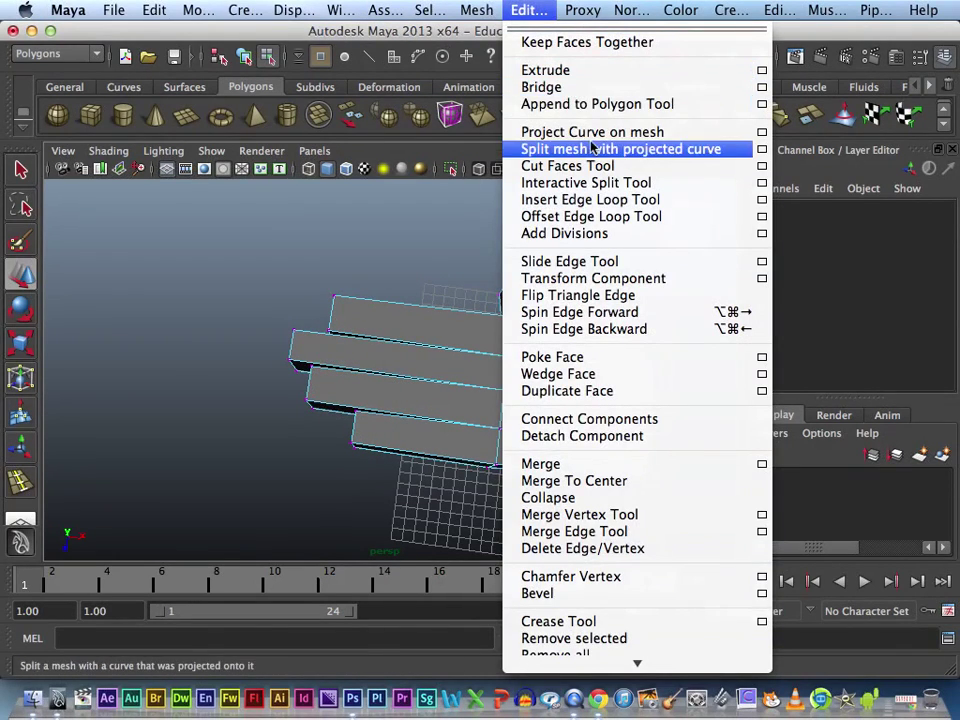
pyautogui.click(600, 200)
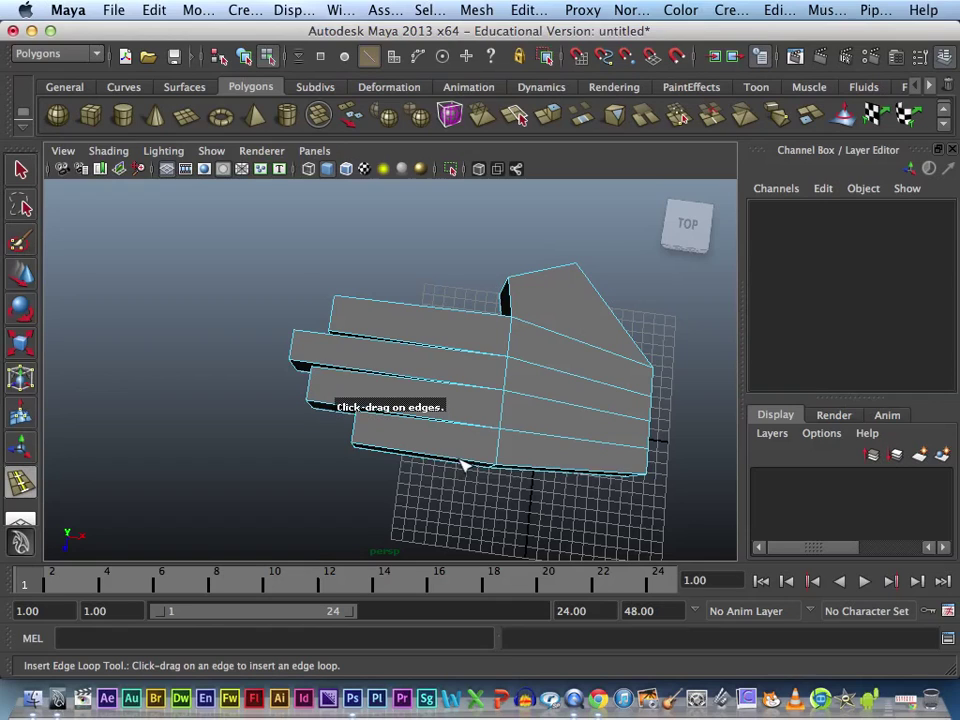
pyautogui.moveTo(463, 465); pyautogui.dragTo(460, 462)
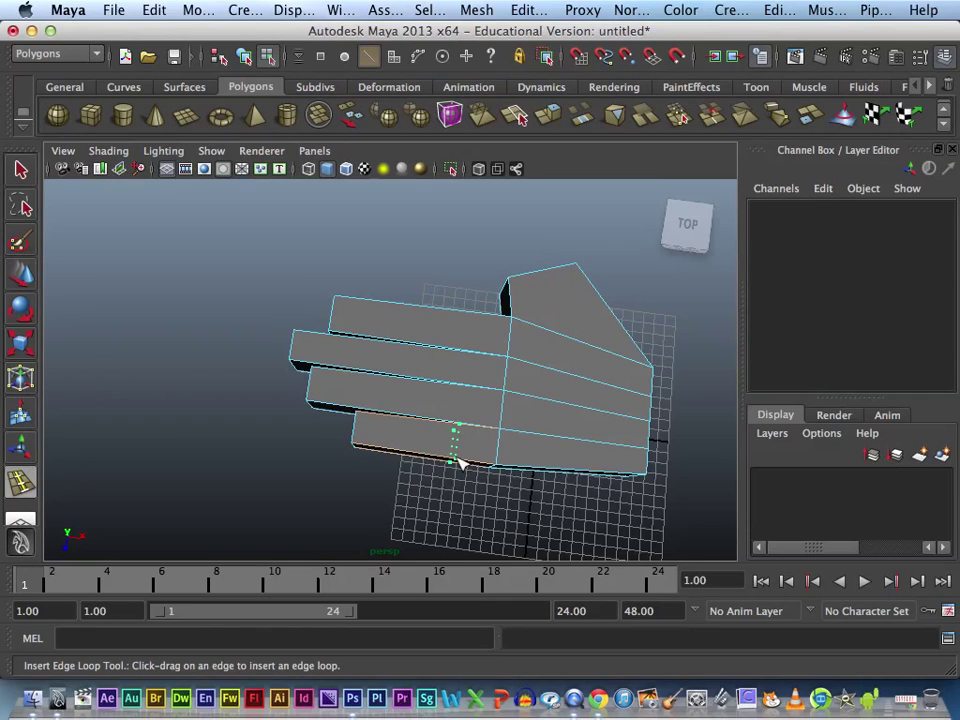
pyautogui.moveTo(460, 462); pyautogui.dragTo(454, 443)
pyautogui.press('r')
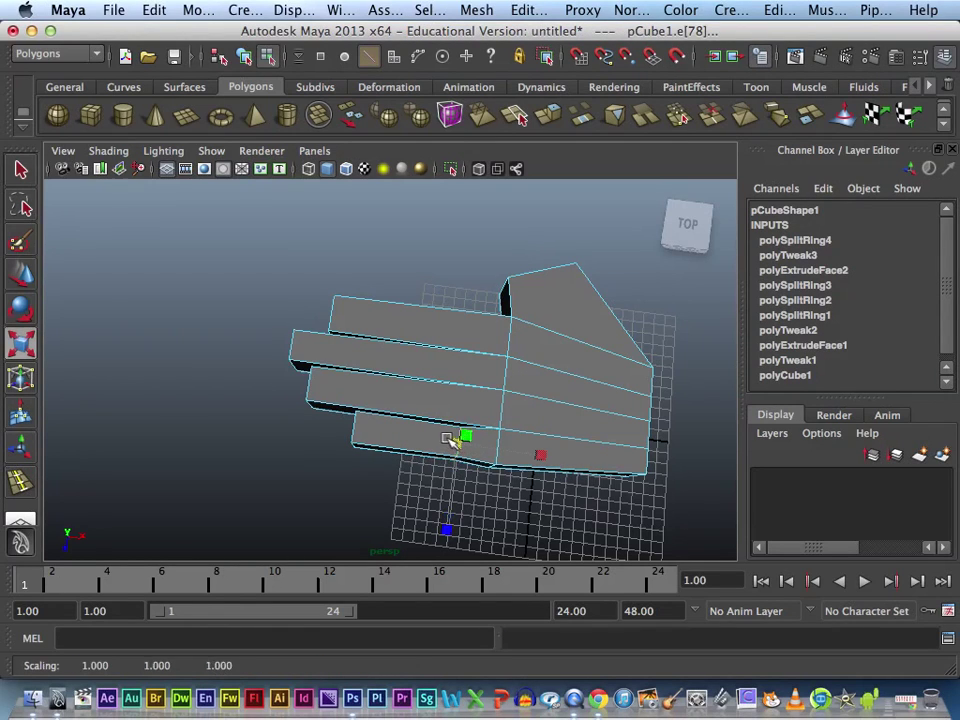
pyautogui.press('y')
pyautogui.moveTo(402, 453); pyautogui.dragTo(402, 453)
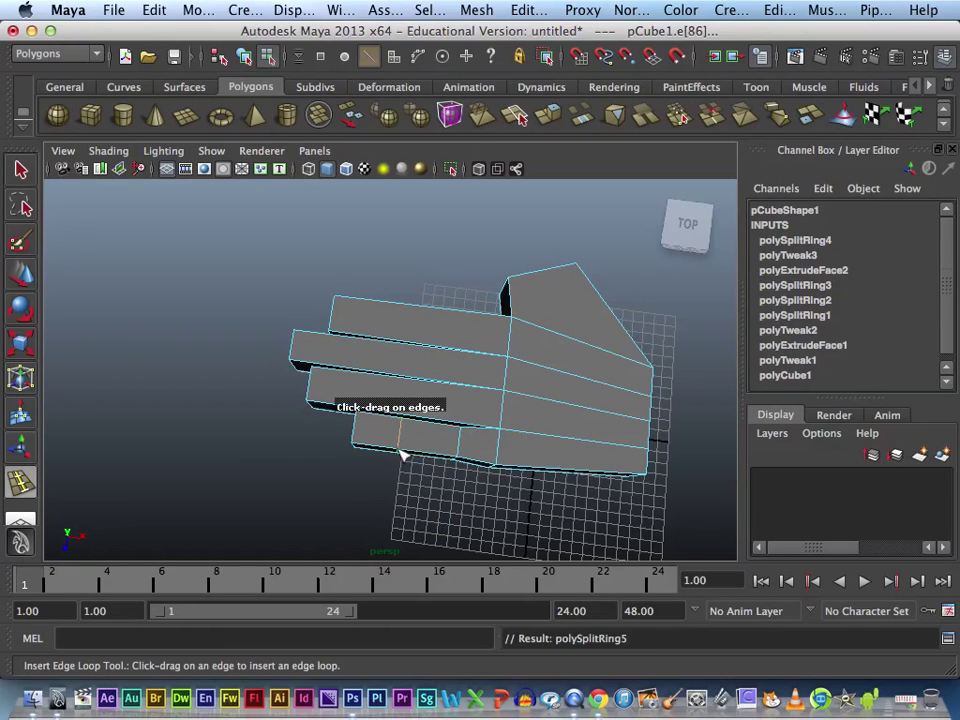
pyautogui.press('r')
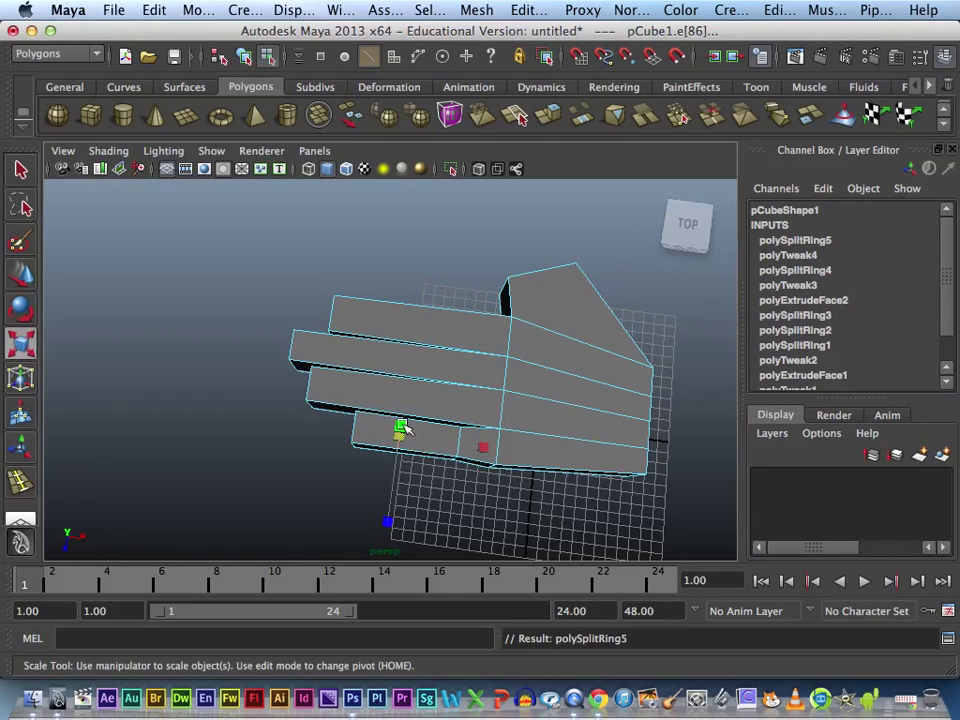
pyautogui.moveTo(398, 436); pyautogui.dragTo(393, 439)
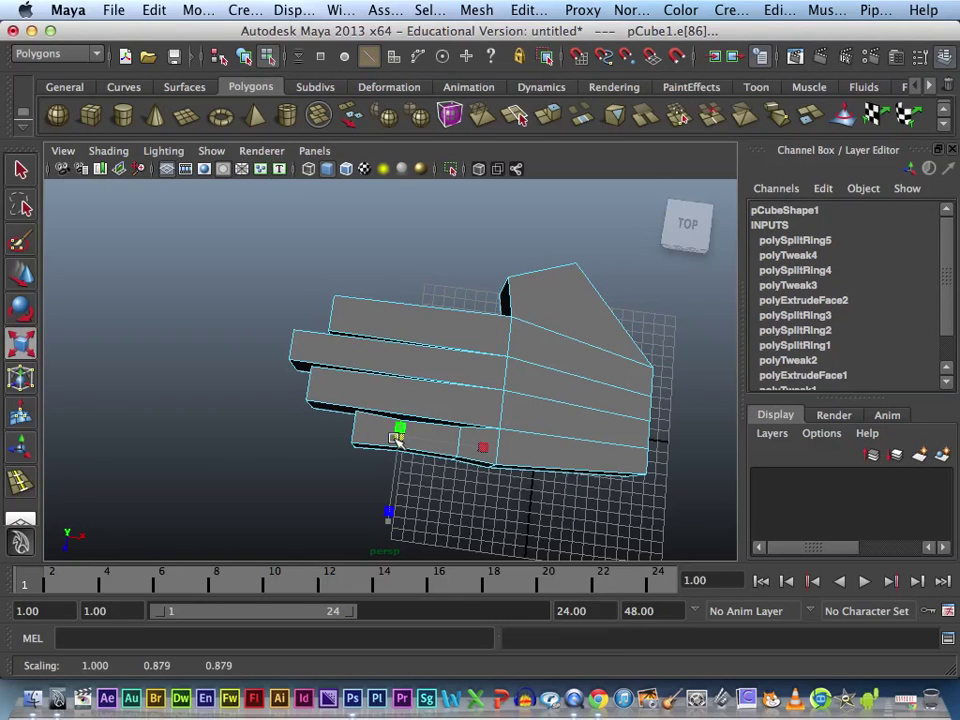
# Select edges on the outermost finger, orbiting to view it from another angle.
pyautogui.click(350, 468)
pyautogui.click(353, 430)
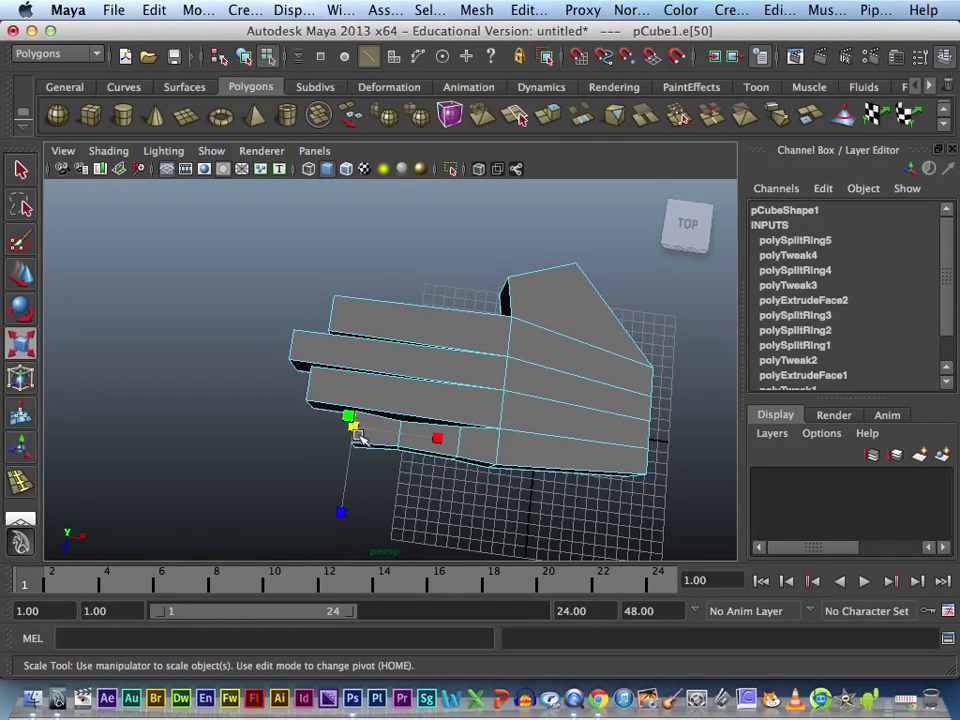
pyautogui.keyDown('alt'); pyautogui.moveTo(396, 476); pyautogui.dragTo(486, 428); pyautogui.keyUp('alt')
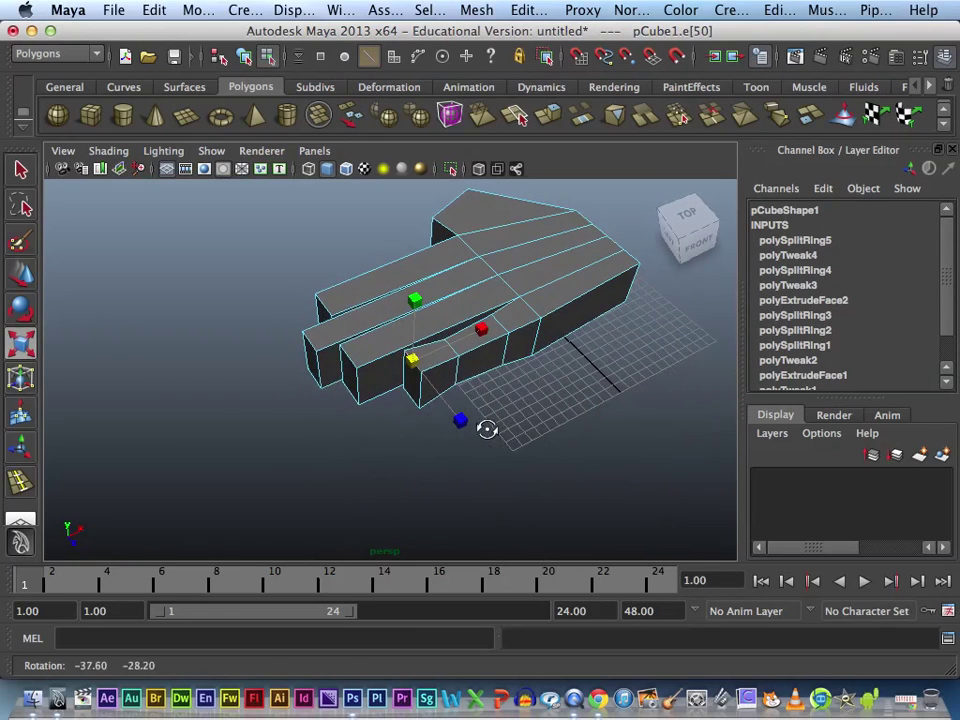
pyautogui.click(422, 391)
# Insert two edge loops on the next finger and pinch them into knuckles (polySplitRing6, polySplitRing7).
pyautogui.click(458, 466)
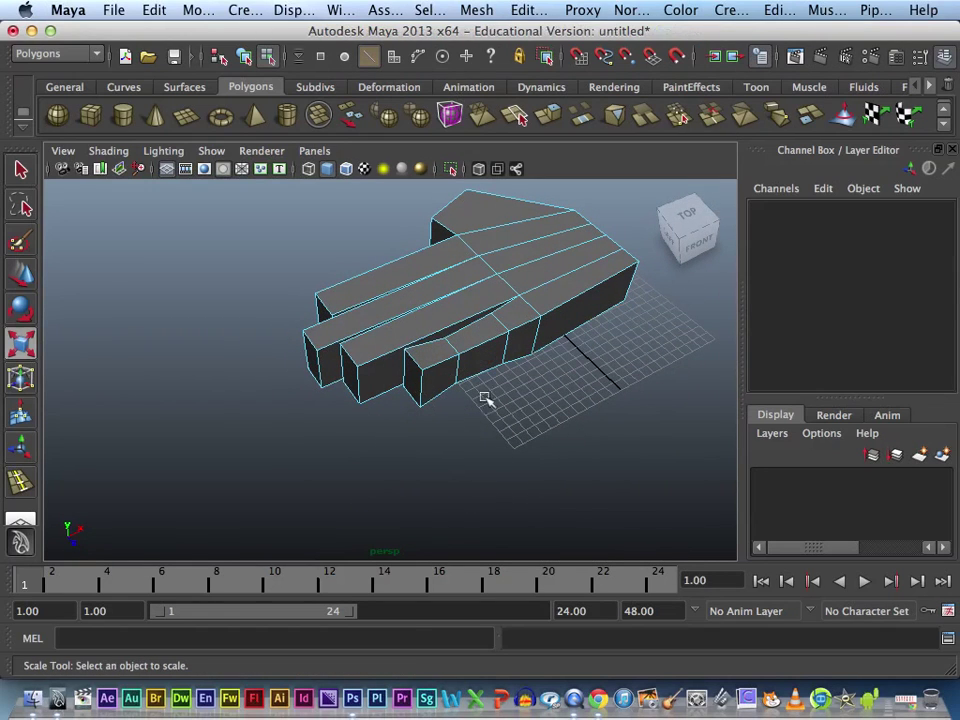
pyautogui.click(454, 363)
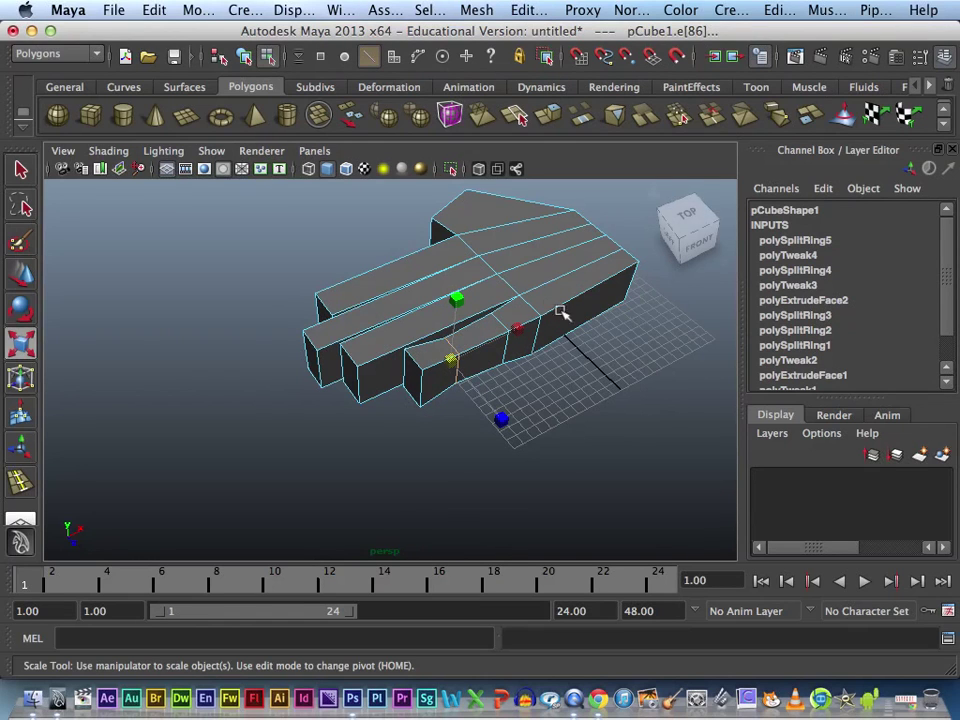
pyautogui.moveTo(598, 425)
pyautogui.keyDown('alt'); pyautogui.mouseDown()
pyautogui.moveTo(499, 403)
pyautogui.moveTo(455, 410)
pyautogui.mouseUp(); pyautogui.keyUp('alt')
pyautogui.press('y')
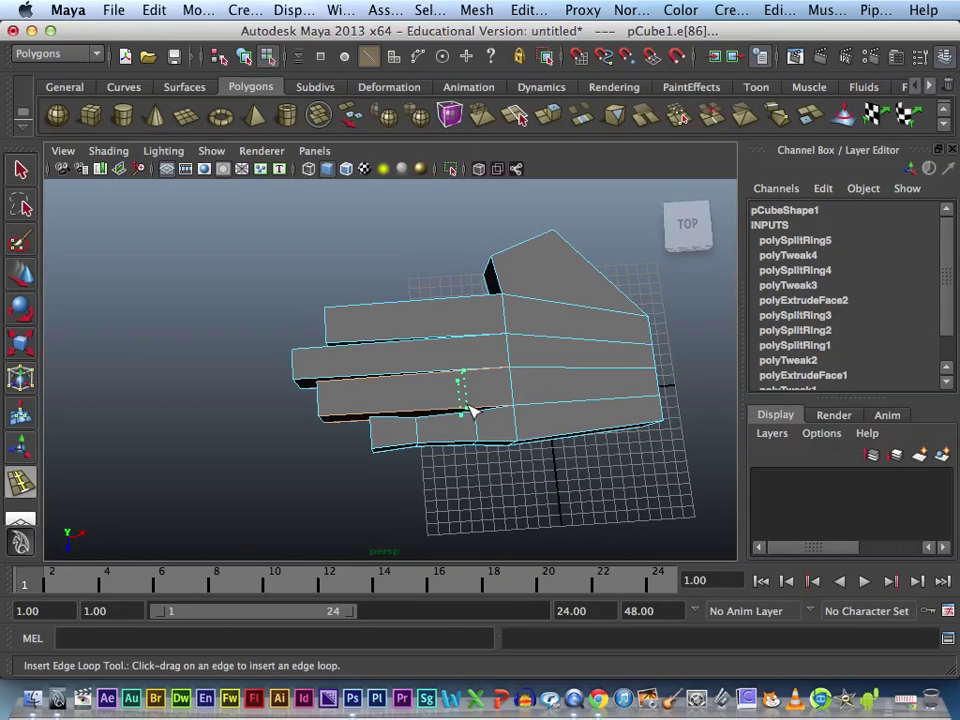
pyautogui.moveTo(455, 410); pyautogui.dragTo(448, 392)
pyautogui.press('r')
pyautogui.press('y')
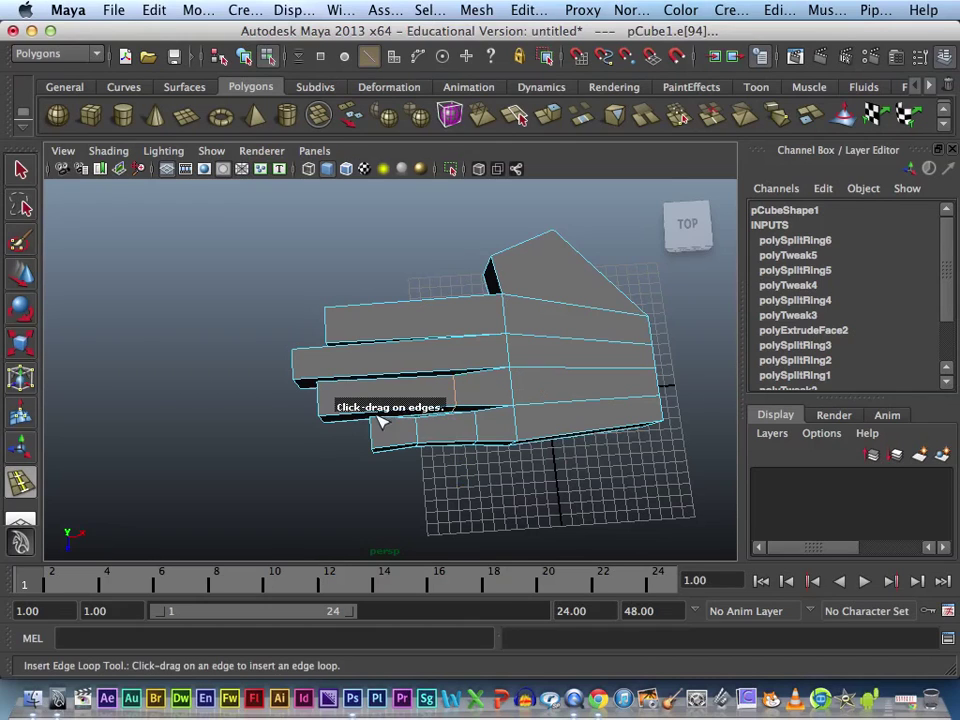
pyautogui.moveTo(380, 412); pyautogui.dragTo(376, 408)
pyautogui.press('r')
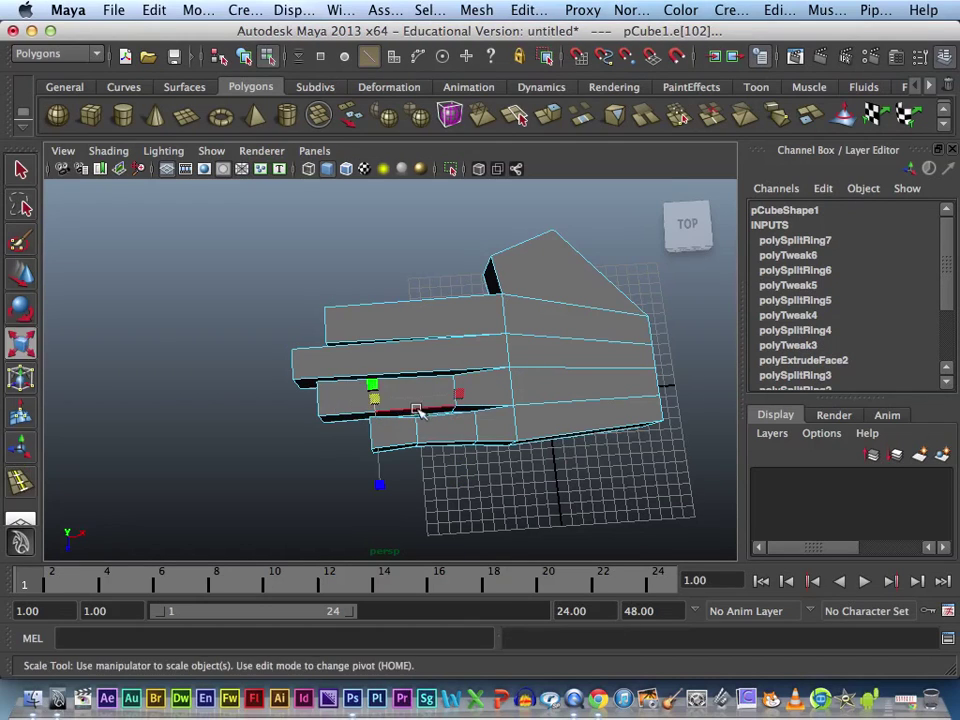
pyautogui.moveTo(374, 398); pyautogui.dragTo(375, 400)
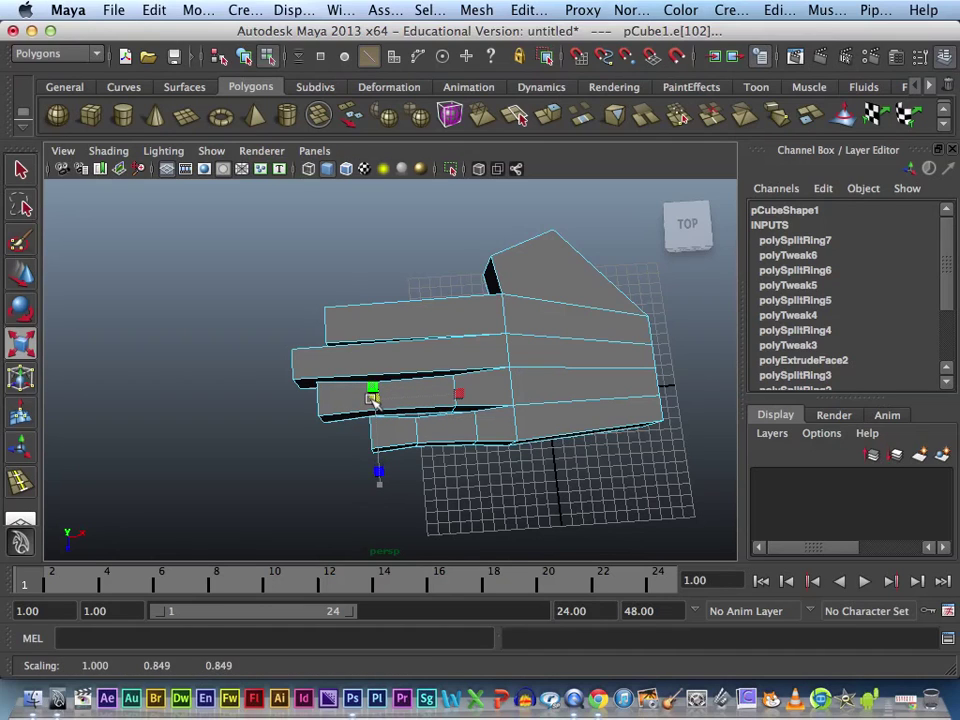
pyautogui.click(372, 398)
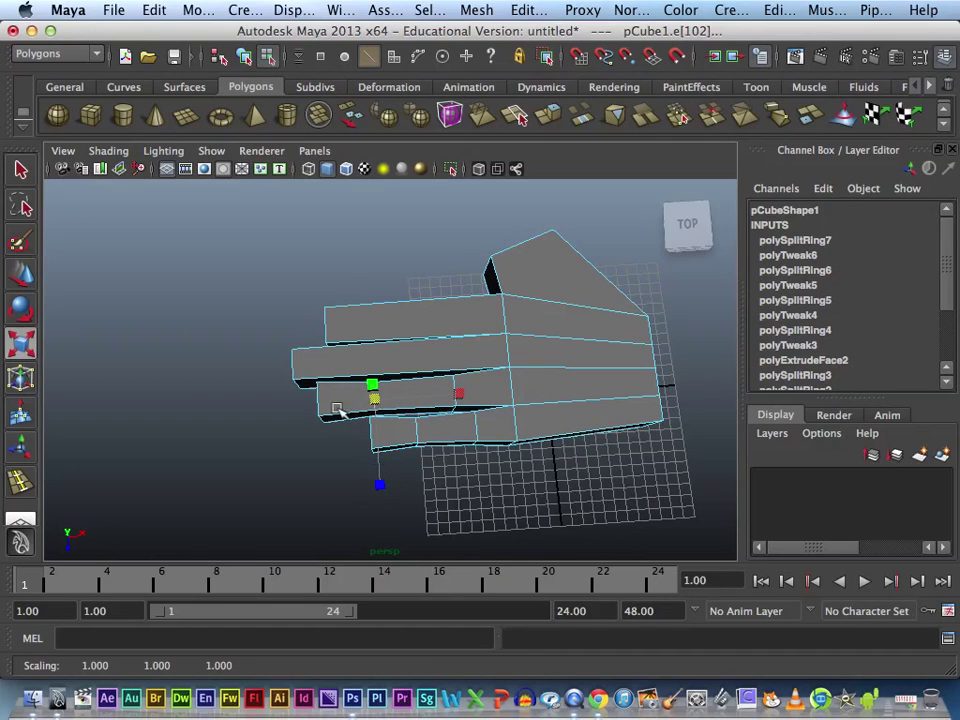
pyautogui.click(489, 466)
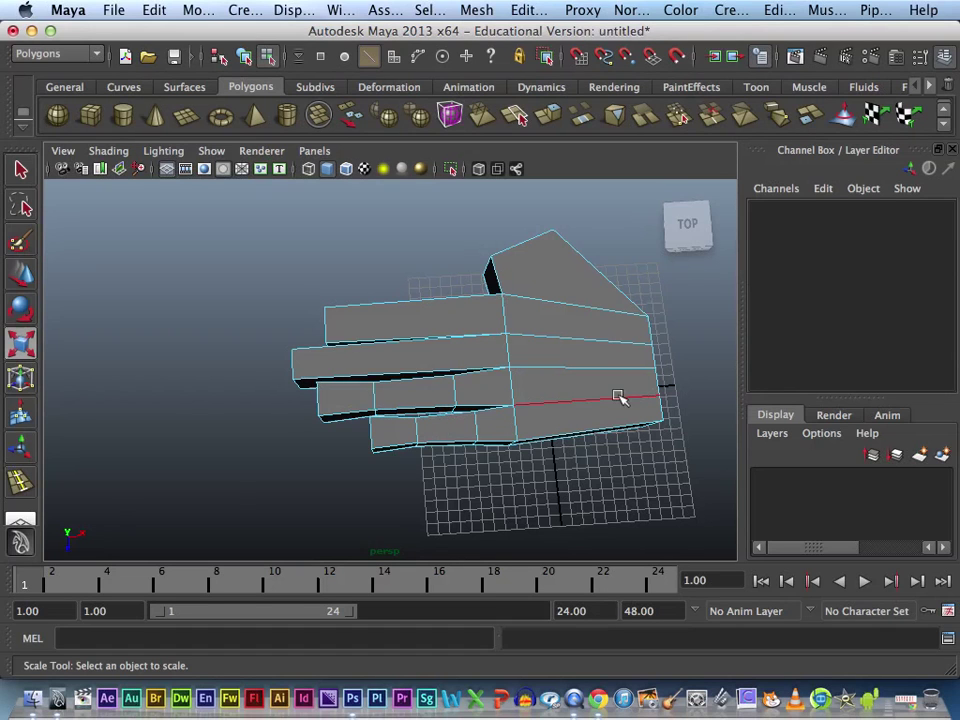
# Switch to face mode and select the palm's side face for the thumb.
pyautogui.moveTo(617, 396)
pyautogui.keyDown('alt'); pyautogui.mouseDown()
pyautogui.moveTo(553, 302)
pyautogui.moveTo(538, 299)
pyautogui.moveTo(439, 321)
pyautogui.moveTo(326, 324)
pyautogui.moveTo(313, 369)
pyautogui.mouseUp(); pyautogui.keyUp('alt')
pyautogui.moveTo(315, 379); pyautogui.dragTo(321, 401, button='right')
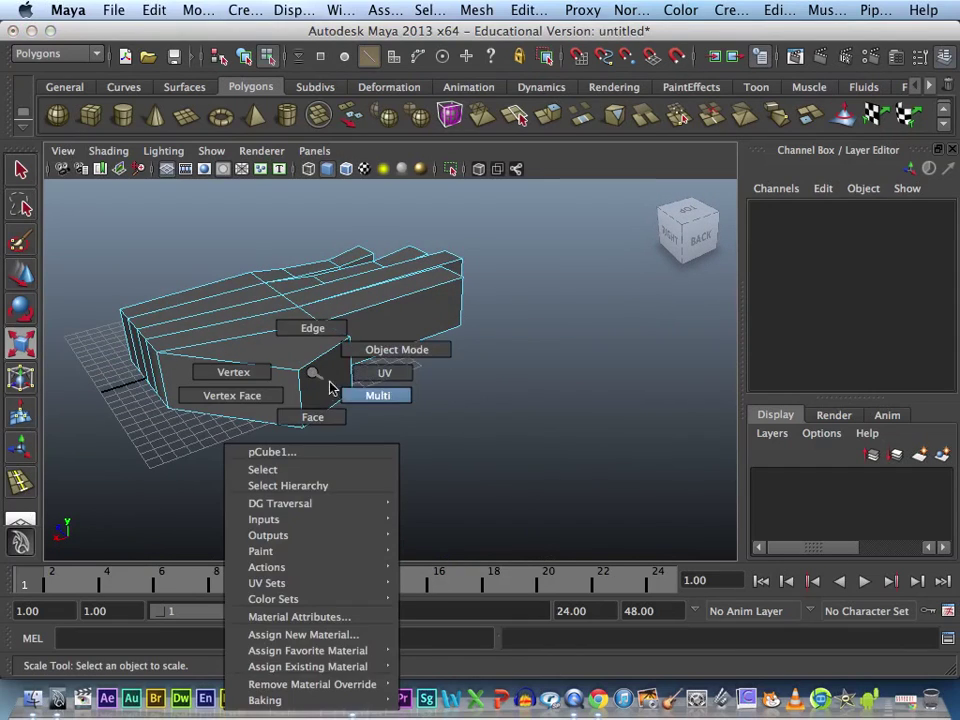
pyautogui.click(341, 392)
pyautogui.moveTo(344, 395)
pyautogui.keyDown('alt'); pyautogui.mouseDown()
pyautogui.moveTo(414, 469)
pyautogui.moveTo(514, 407)
pyautogui.mouseUp(); pyautogui.keyUp('alt')
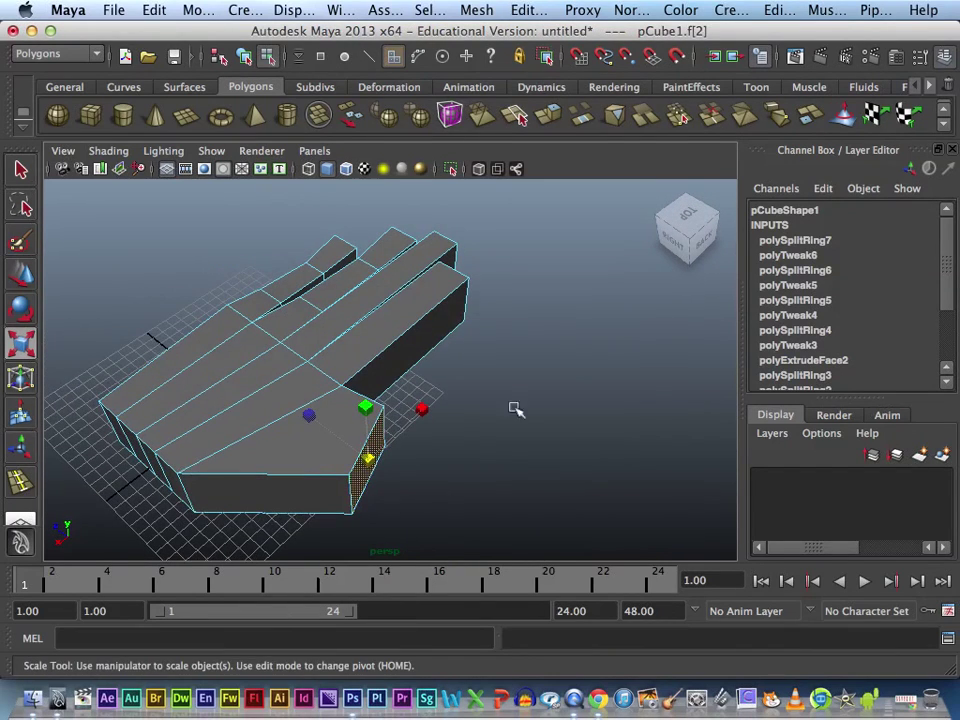
# With Keep Faces Together on, extrude the side face outward and narrow it into a thumb.
pyautogui.click(515, 11)
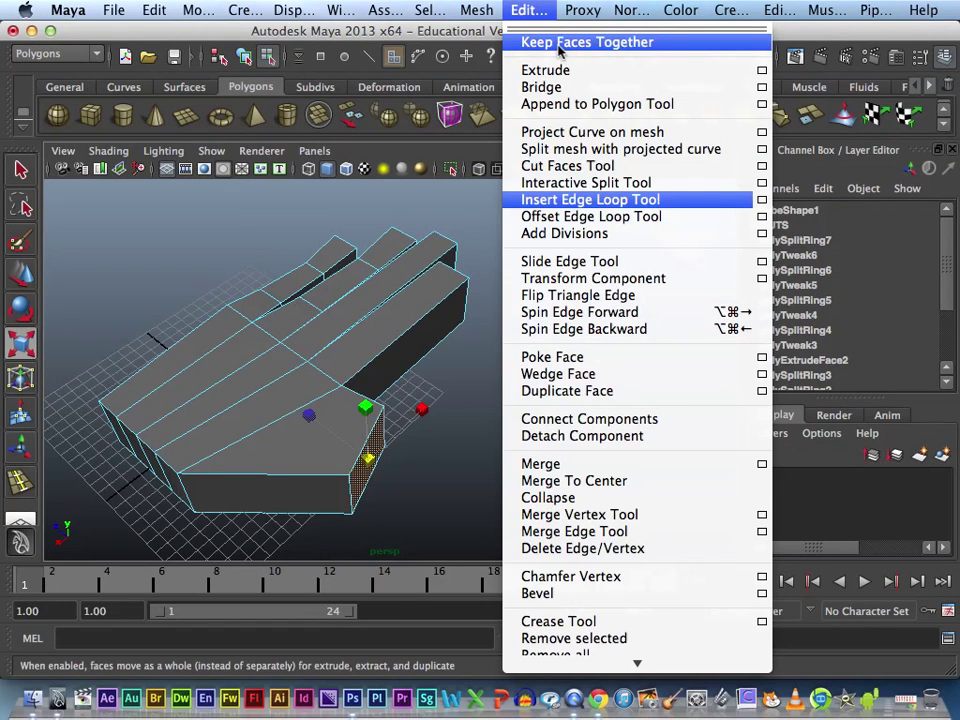
pyautogui.click(559, 44)
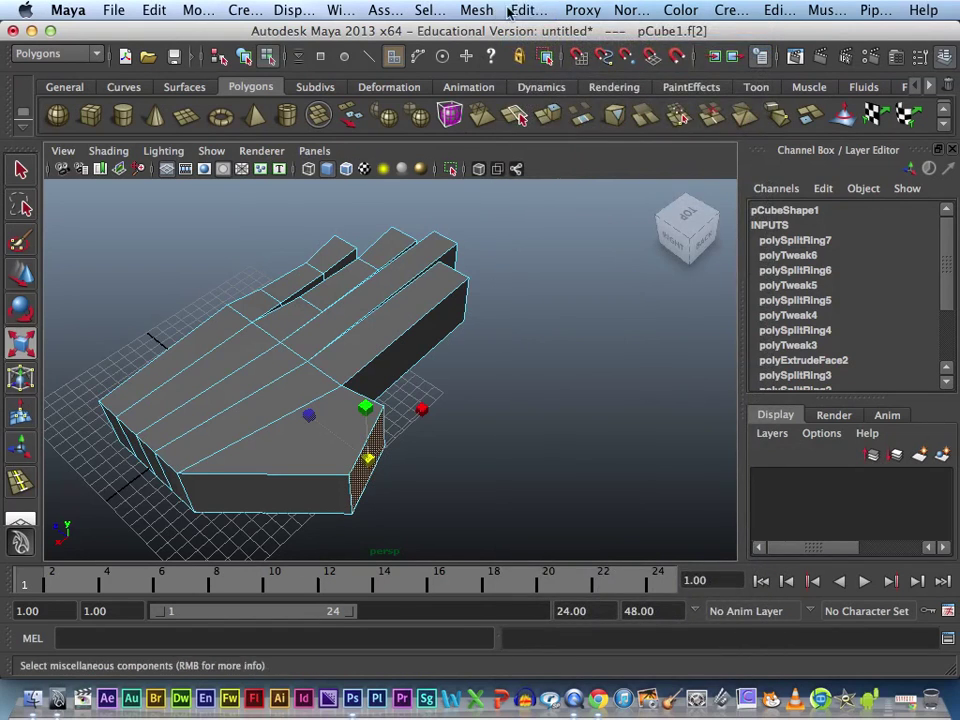
pyautogui.click(528, 11)
pyautogui.click(540, 72)
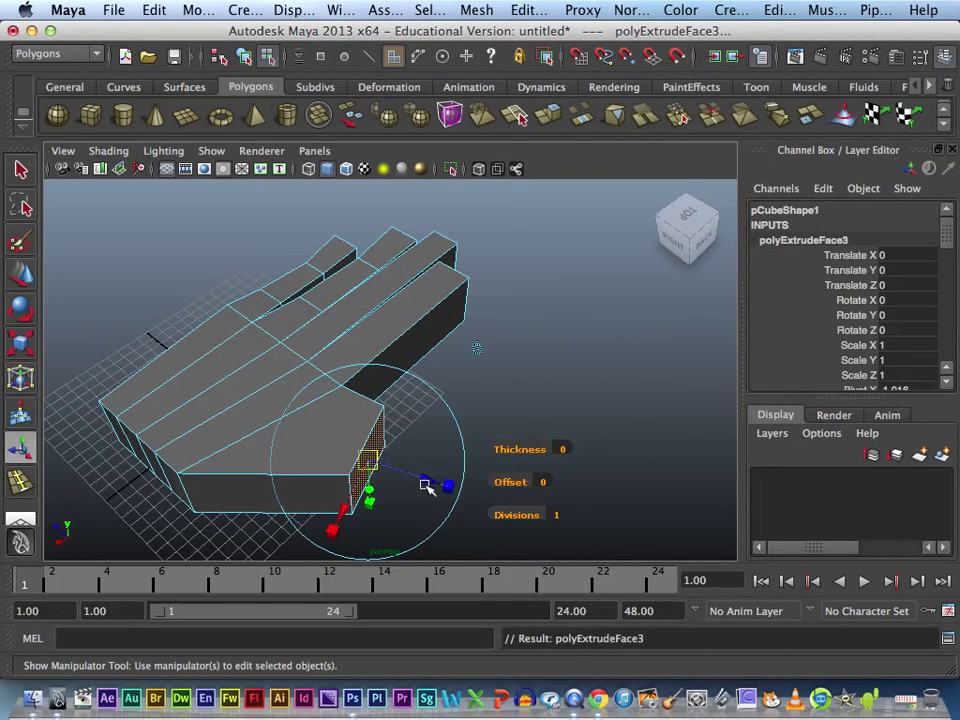
pyautogui.press('w')
pyautogui.moveTo(326, 428)
pyautogui.mouseDown(button='middle')
pyautogui.moveTo(400, 463)
pyautogui.moveTo(375, 450)
pyautogui.moveTo(386, 535)
pyautogui.moveTo(407, 495)
pyautogui.moveTo(454, 450)
pyautogui.moveTo(399, 414)
pyautogui.moveTo(525, 430)
pyautogui.mouseUp(button='middle')
pyautogui.press('r')
pyautogui.press('w')
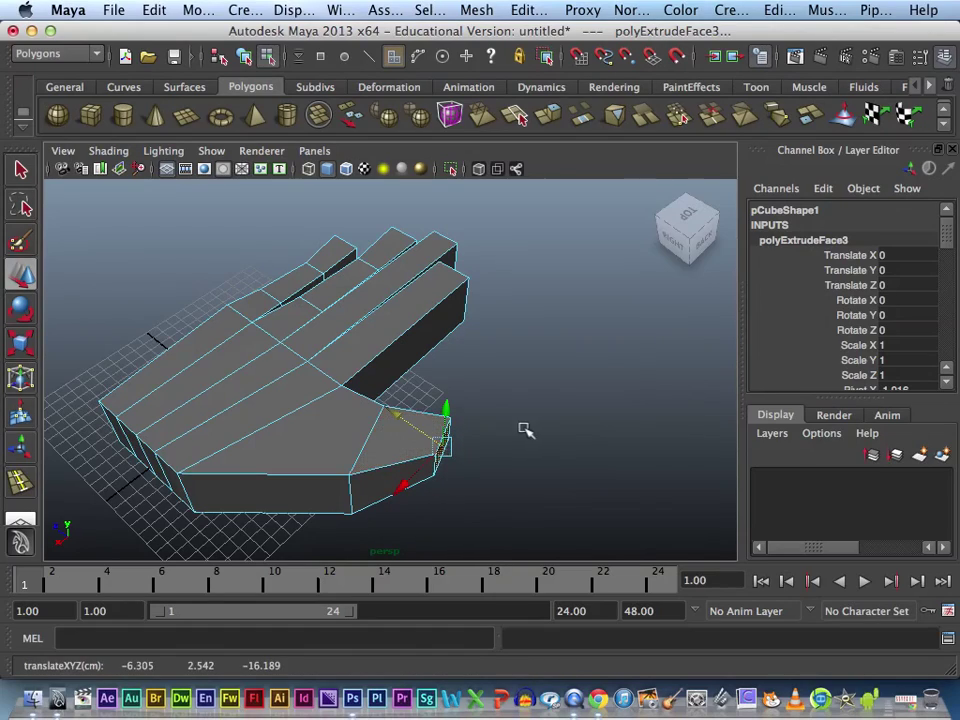
# Reshape the thumb by moving its base vertices toward the palm and its tip toward the fingers.
pyautogui.moveTo(525, 430)
pyautogui.keyDown('alt'); pyautogui.mouseDown()
pyautogui.moveTo(396, 375)
pyautogui.moveTo(332, 403)
pyautogui.moveTo(272, 405)
pyautogui.moveTo(436, 411)
pyautogui.moveTo(529, 437)
pyautogui.moveTo(583, 482)
pyautogui.mouseUp(); pyautogui.keyUp('alt')
pyautogui.moveTo(583, 482)
pyautogui.keyDown('alt'); pyautogui.mouseDown(button='right')
pyautogui.moveTo(439, 336)
pyautogui.moveTo(424, 390)
pyautogui.moveTo(372, 380)
pyautogui.mouseUp(button='right'); pyautogui.keyUp('alt')
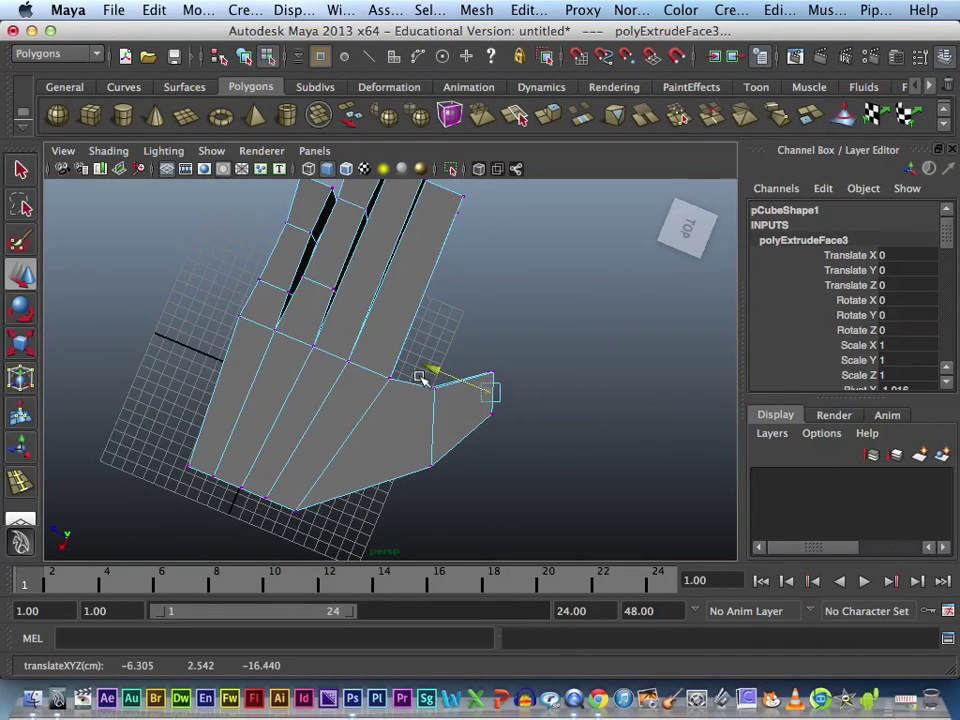
pyautogui.keyDown('alt'); pyautogui.moveTo(420, 377); pyautogui.dragTo(400, 368); pyautogui.keyUp('alt')
pyautogui.click(438, 386)
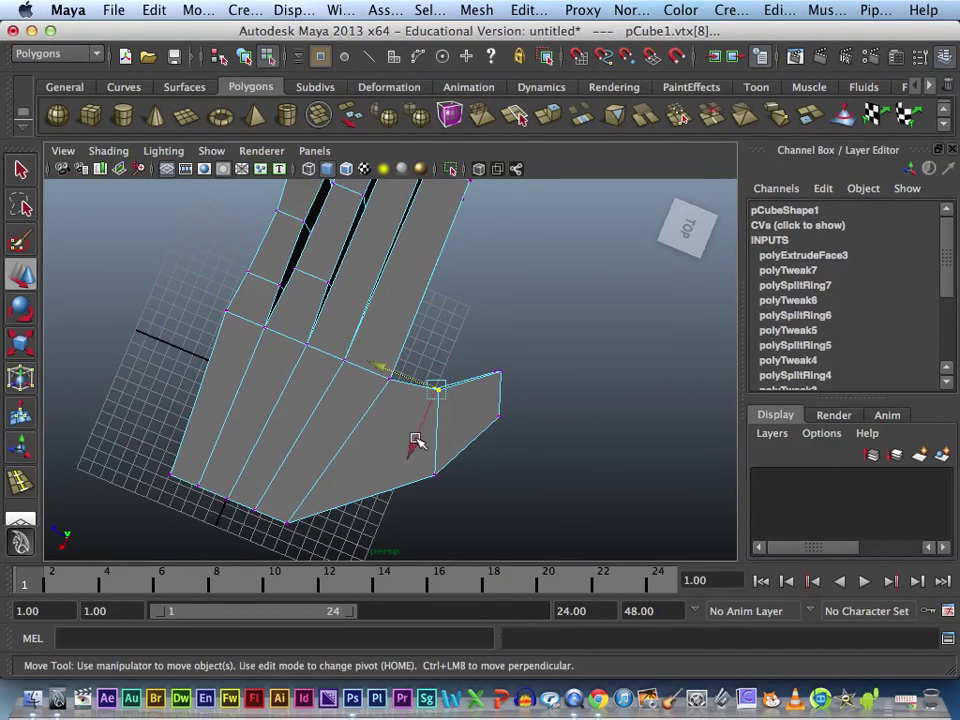
pyautogui.moveTo(416, 440)
pyautogui.mouseDown()
pyautogui.moveTo(401, 454)
pyautogui.moveTo(482, 521)
pyautogui.mouseUp()
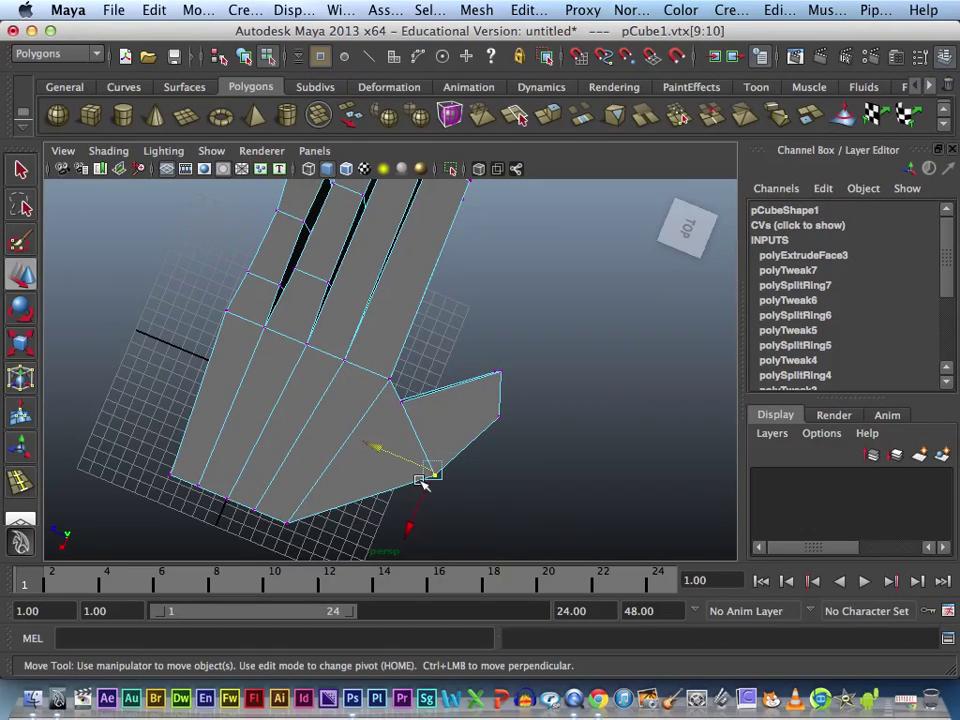
pyautogui.moveTo(424, 482); pyautogui.dragTo(350, 446)
pyautogui.moveTo(476, 341); pyautogui.dragTo(548, 442)
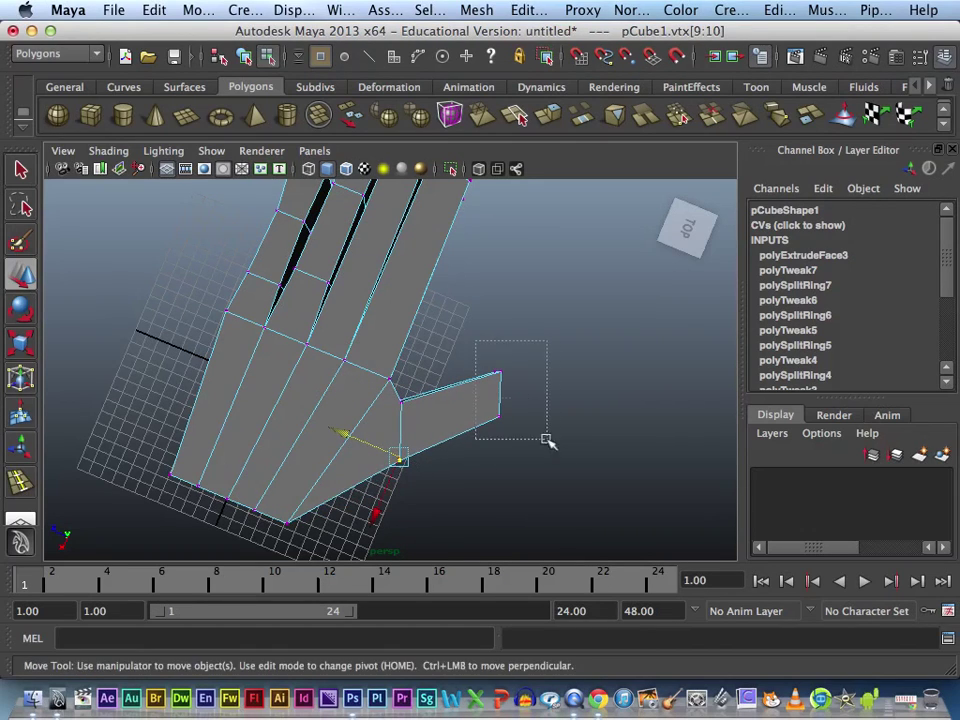
pyautogui.moveTo(438, 370); pyautogui.dragTo(403, 362)
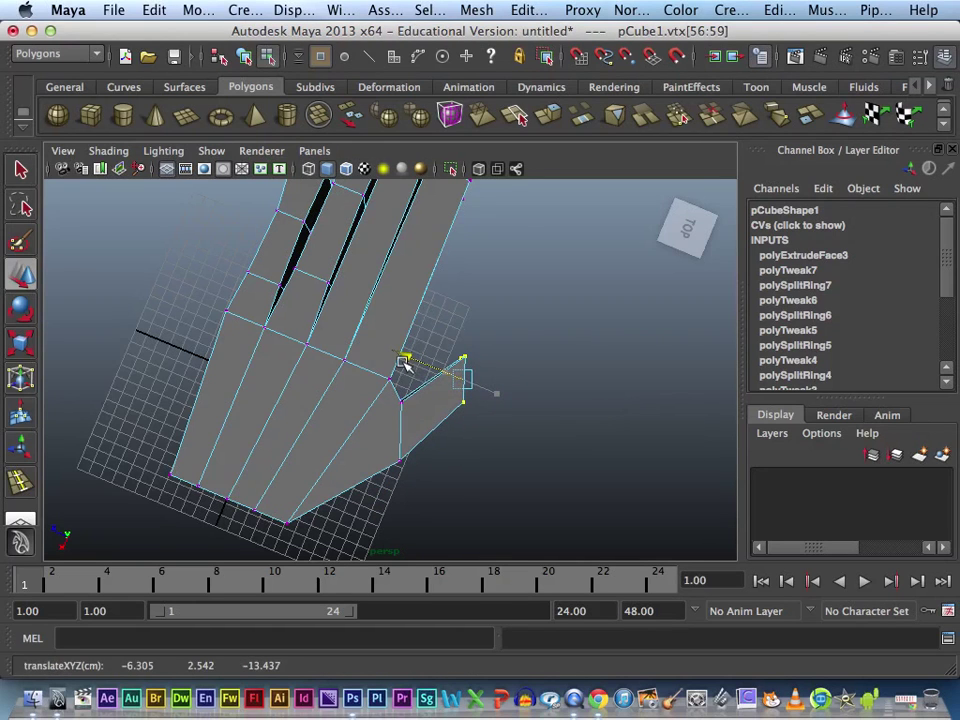
pyautogui.click(534, 351)
pyautogui.moveTo(534, 351)
pyautogui.keyDown('alt'); pyautogui.mouseDown()
pyautogui.moveTo(370, 309)
pyautogui.moveTo(439, 296)
pyautogui.moveTo(497, 309)
pyautogui.moveTo(429, 268)
pyautogui.mouseUp(); pyautogui.keyUp('alt')
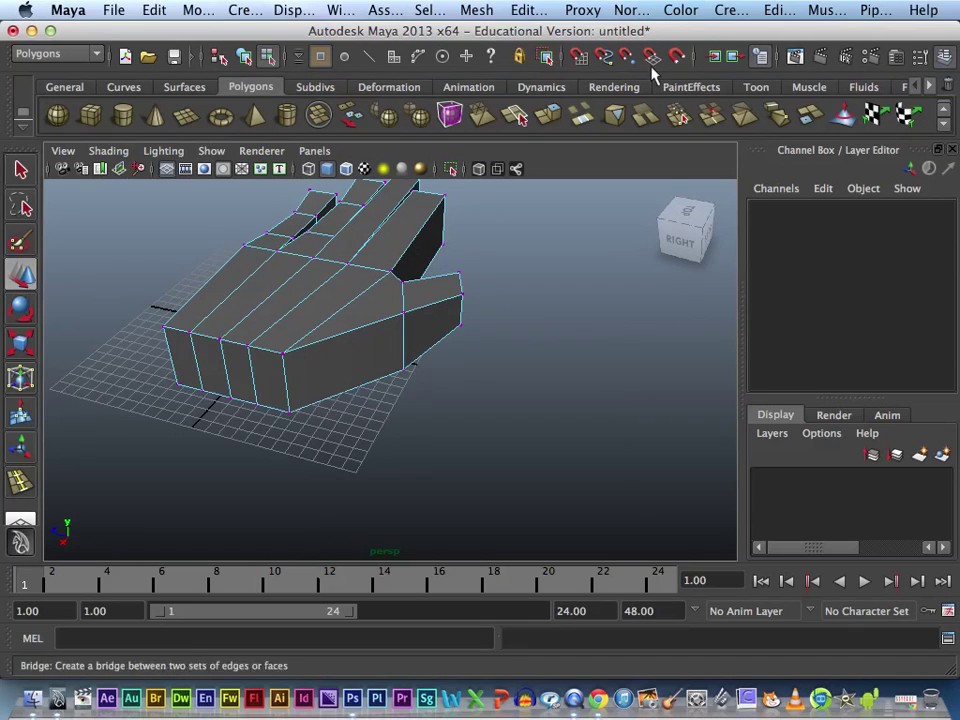
# Insert an edge loop around the palm and scale it slightly wider.
pyautogui.click(530, 10)
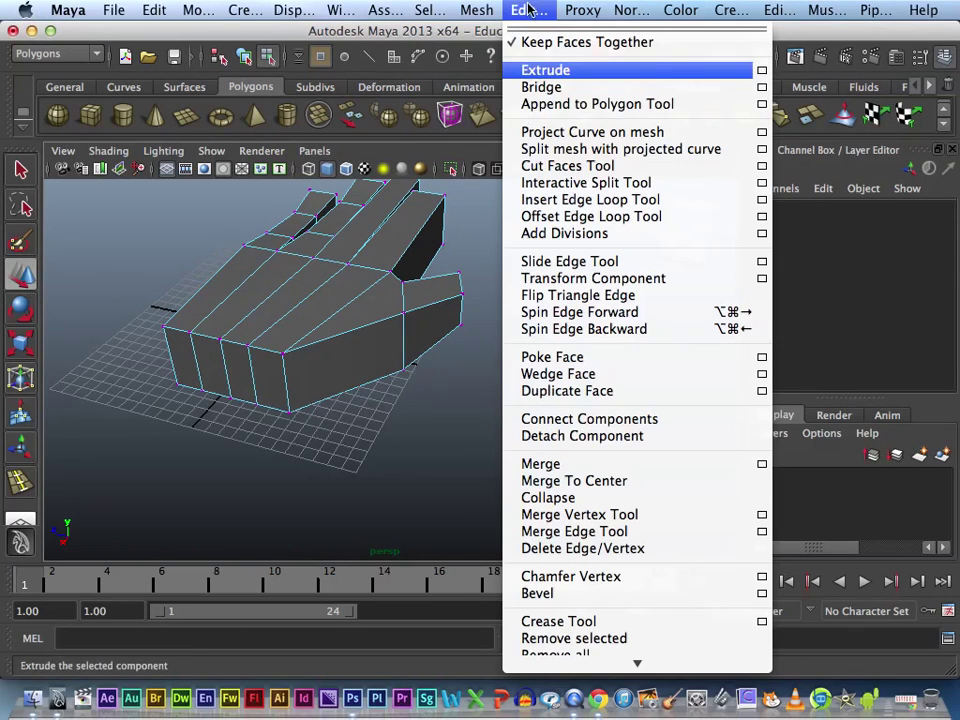
pyautogui.click(586, 183)
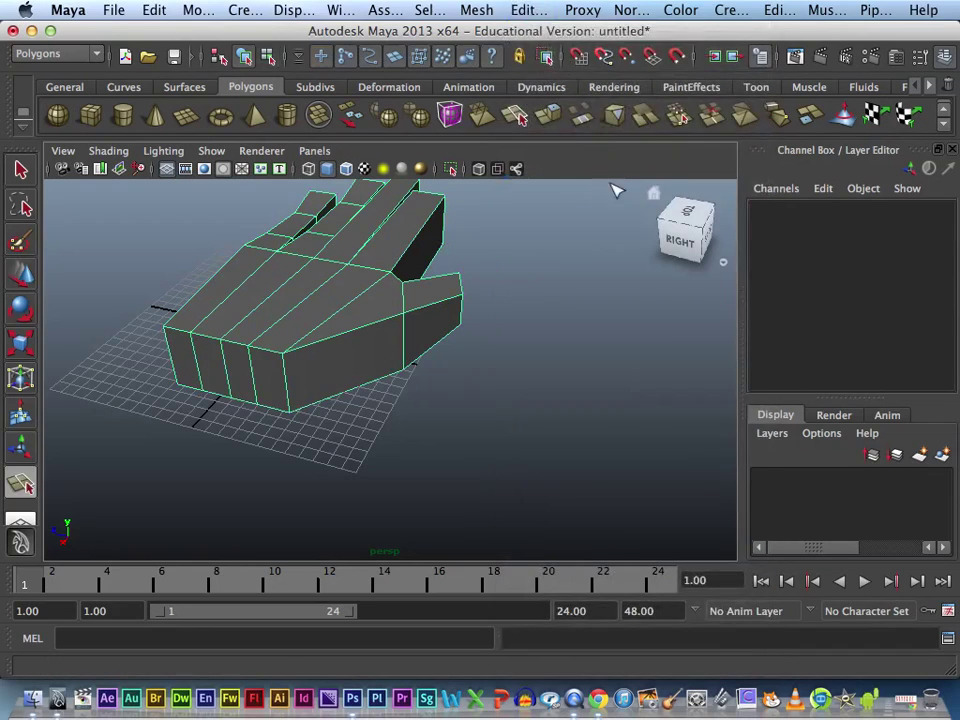
pyautogui.click(530, 10)
pyautogui.click(600, 203)
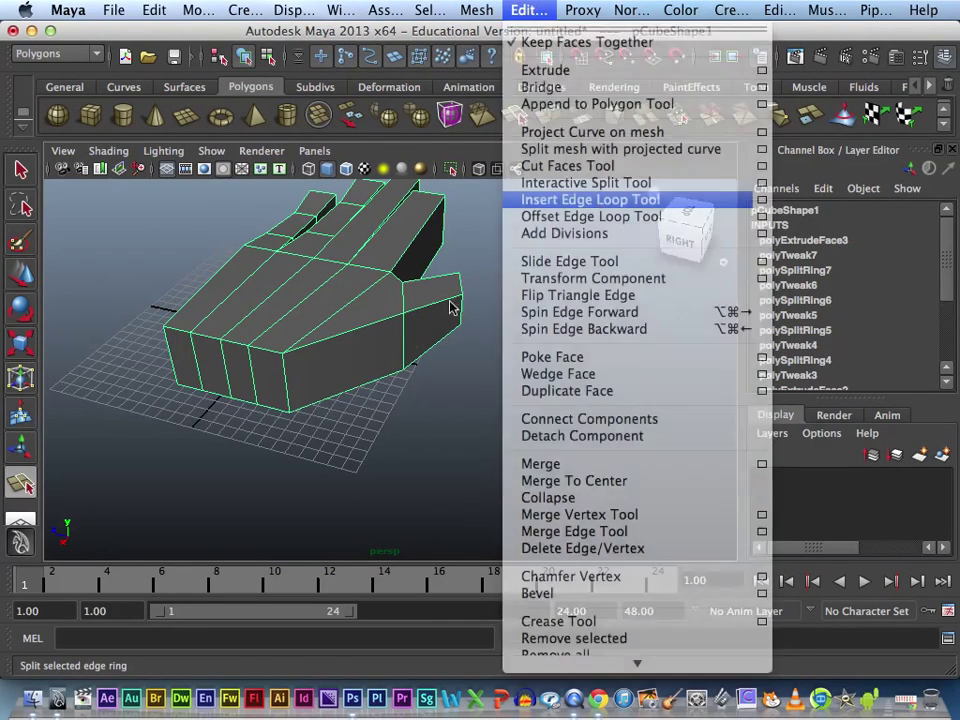
pyautogui.moveTo(290, 385); pyautogui.dragTo(291, 382)
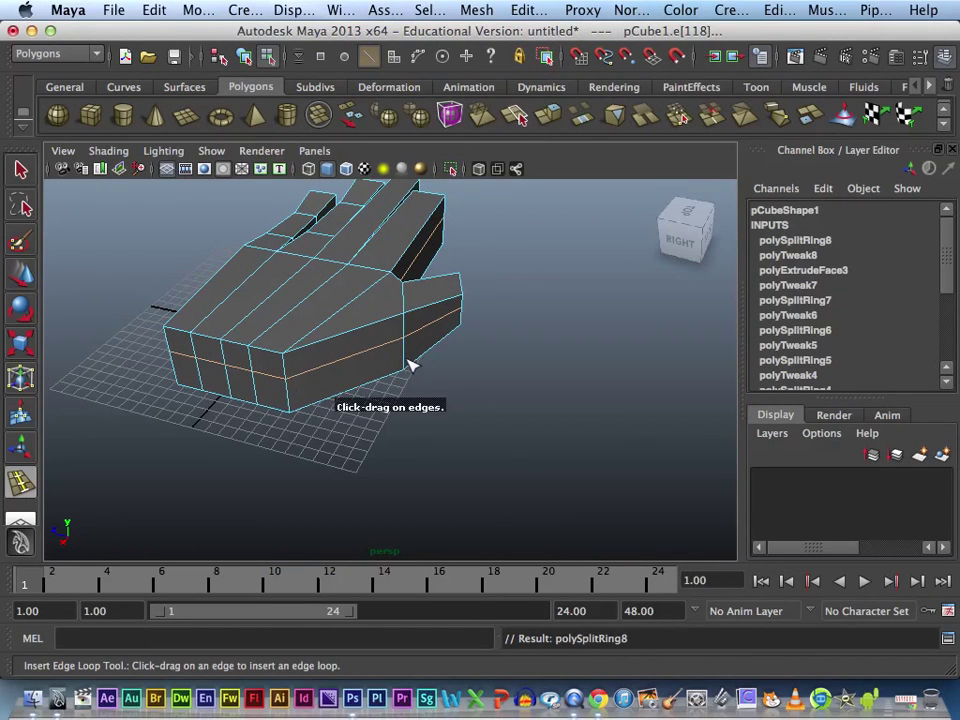
pyautogui.press('r')
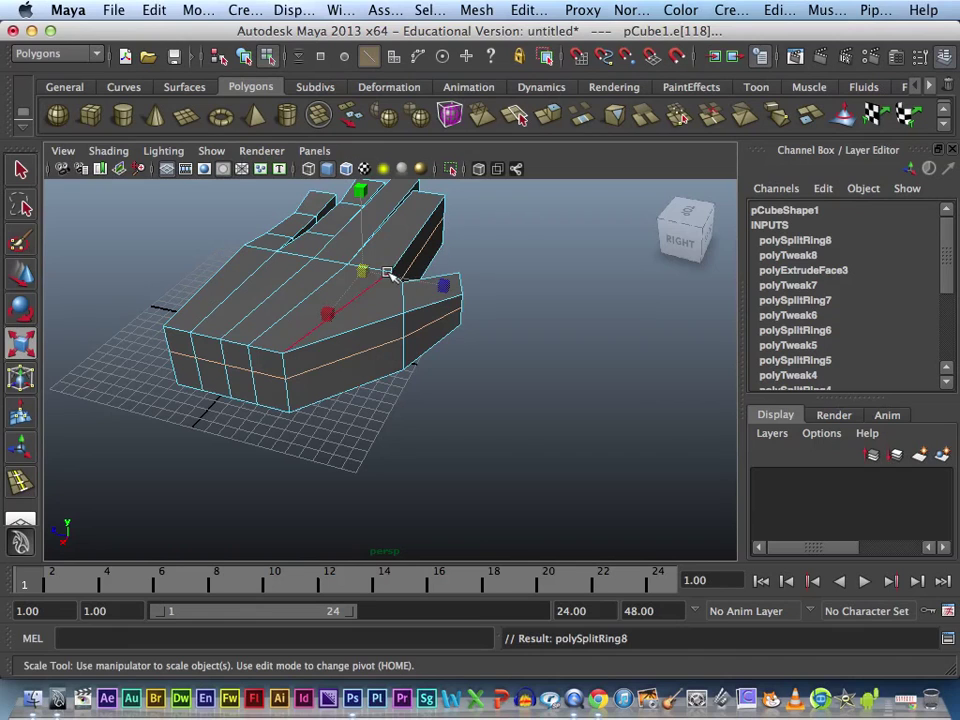
pyautogui.moveTo(368, 272); pyautogui.dragTo(391, 288)
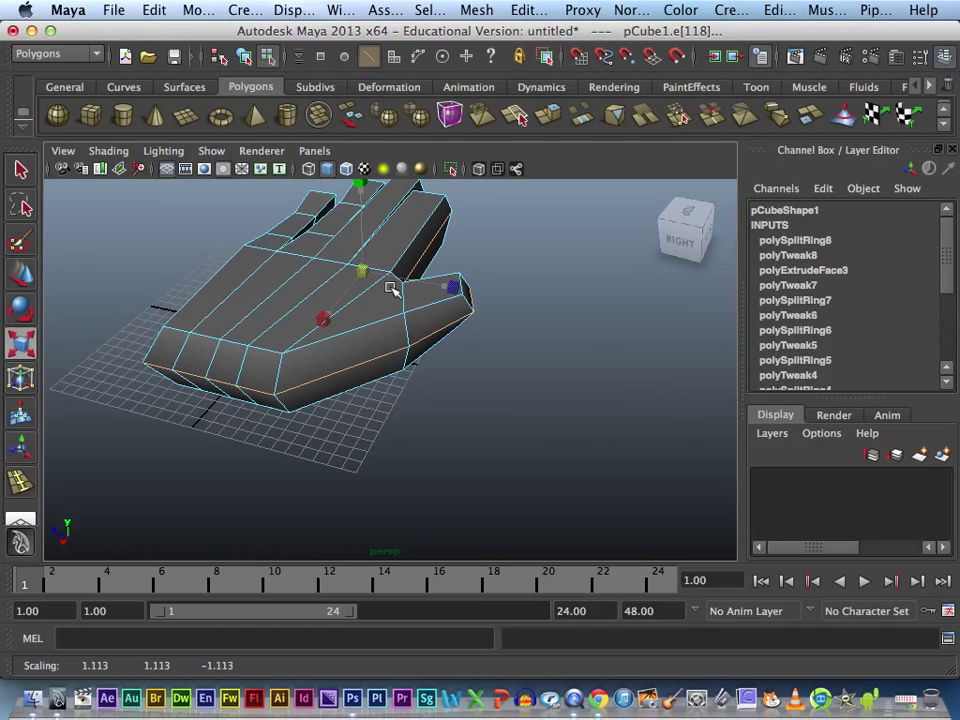
pyautogui.moveTo(391, 288)
pyautogui.mouseDown()
pyautogui.moveTo(339, 253)
pyautogui.moveTo(461, 321)
pyautogui.moveTo(450, 336)
pyautogui.mouseUp()
# From a frontal view, insert more edge loops along the fingers, up to polySplitRing12.
pyautogui.keyDown('alt'); pyautogui.moveTo(450, 336); pyautogui.dragTo(470, 300, button='right'); pyautogui.keyUp('alt')
pyautogui.keyDown('alt'); pyautogui.moveTo(470, 300); pyautogui.dragTo(510, 285); pyautogui.keyUp('alt')
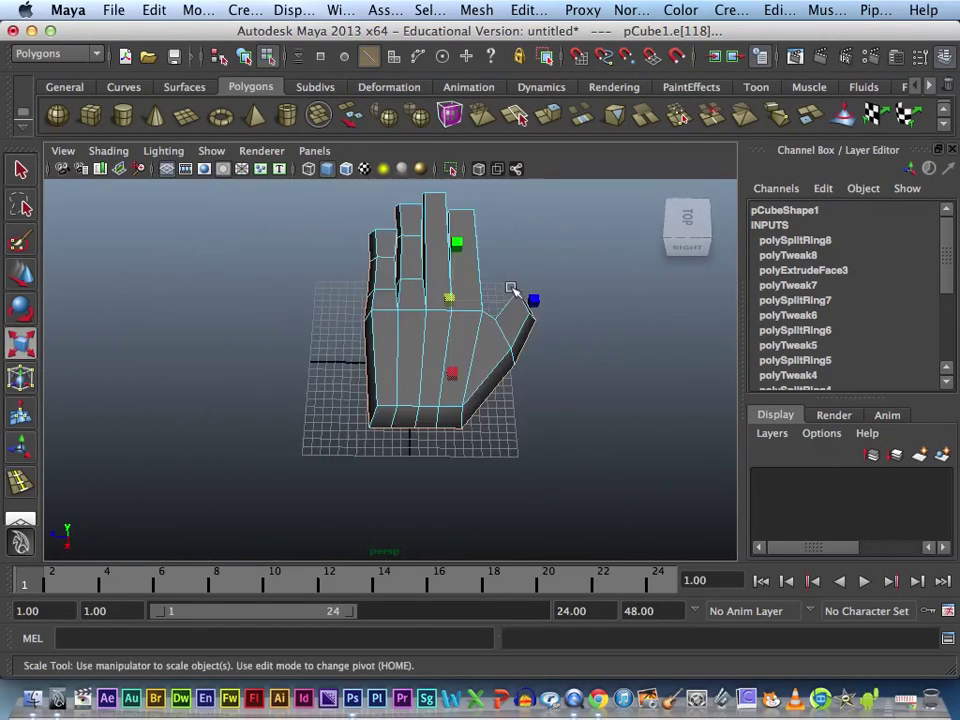
pyautogui.press('y')
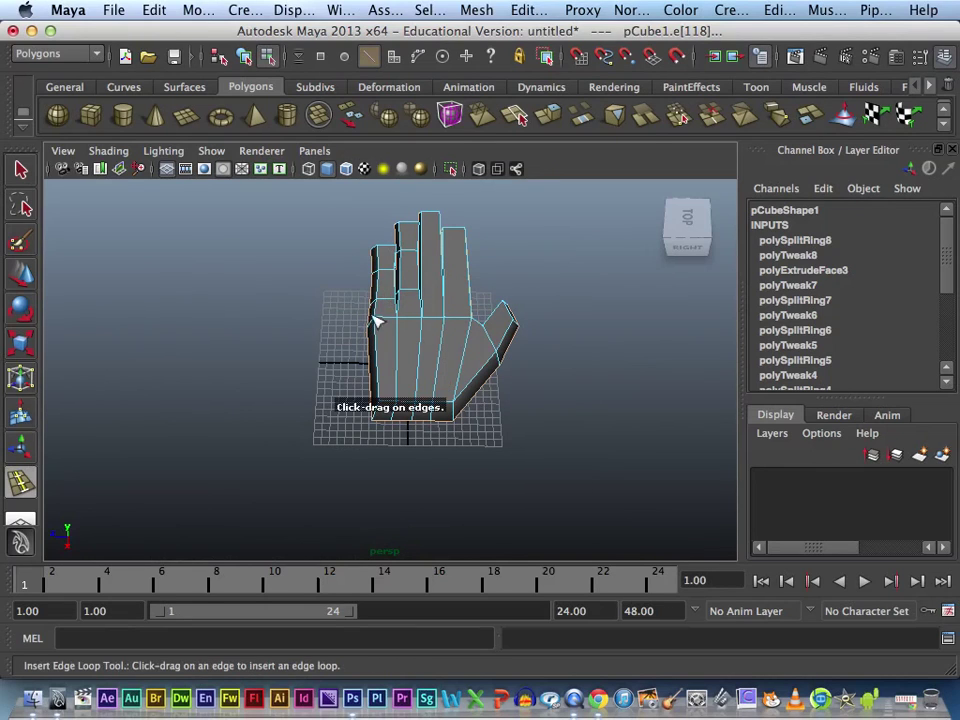
pyautogui.moveTo(390, 322)
pyautogui.mouseDown()
pyautogui.moveTo(415, 295)
pyautogui.moveTo(441, 323)
pyautogui.moveTo(465, 322)
pyautogui.mouseUp()
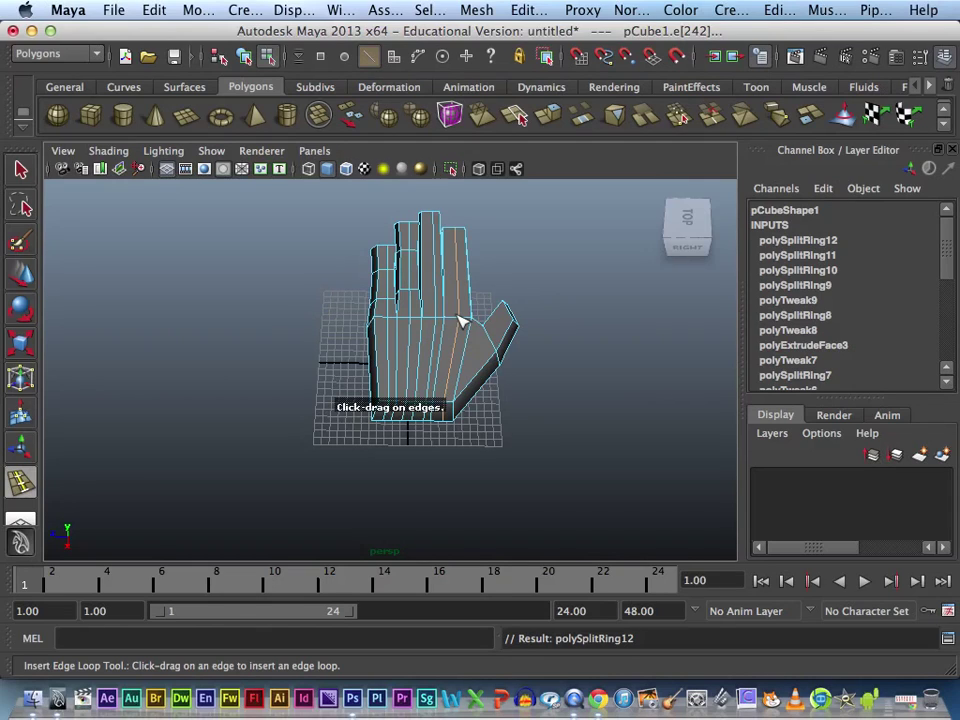
pyautogui.click(21, 170)
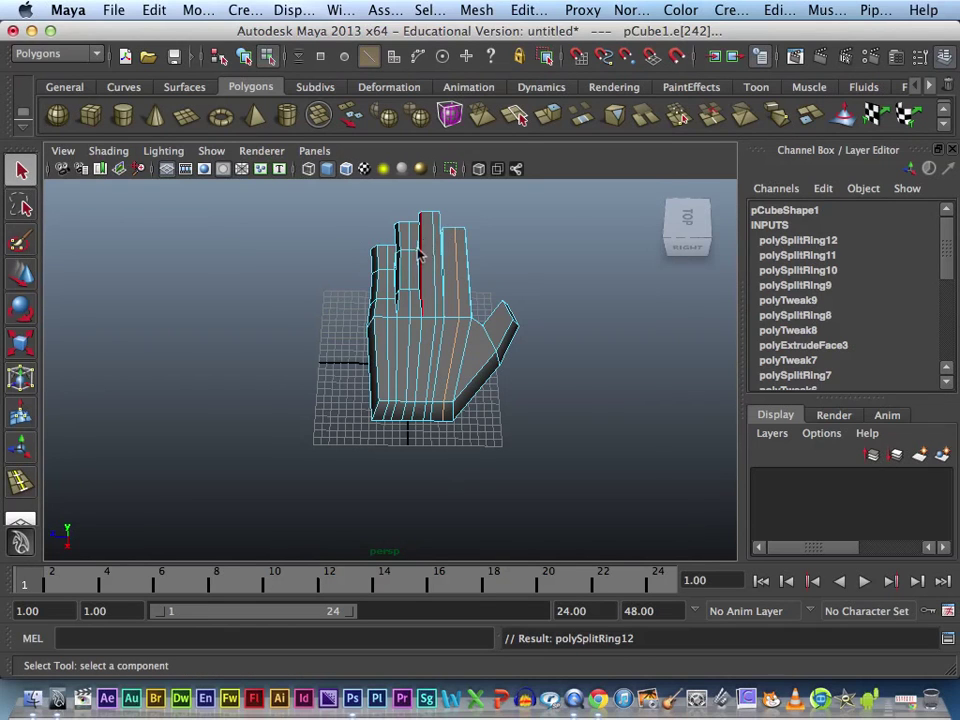
# In the top view, nudge a vertex on the hand's outline slightly left and select neighbouring vertices.
pyautogui.press('space')
pyautogui.press('space')
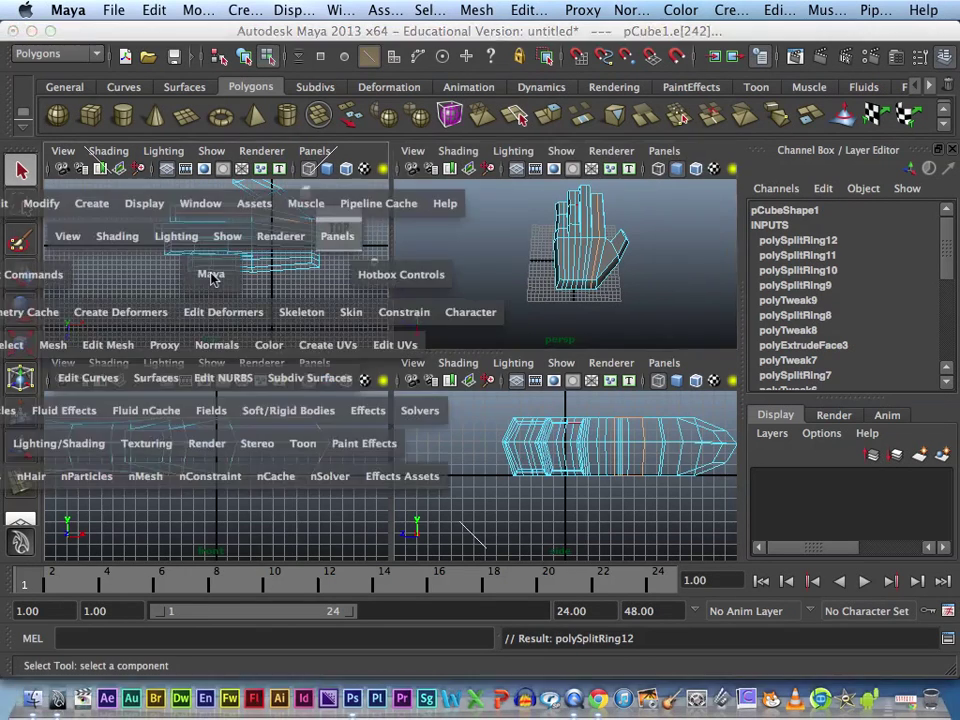
pyautogui.keyDown('alt'); pyautogui.moveTo(166, 243); pyautogui.dragTo(315, 340, button='right'); pyautogui.keyUp('alt')
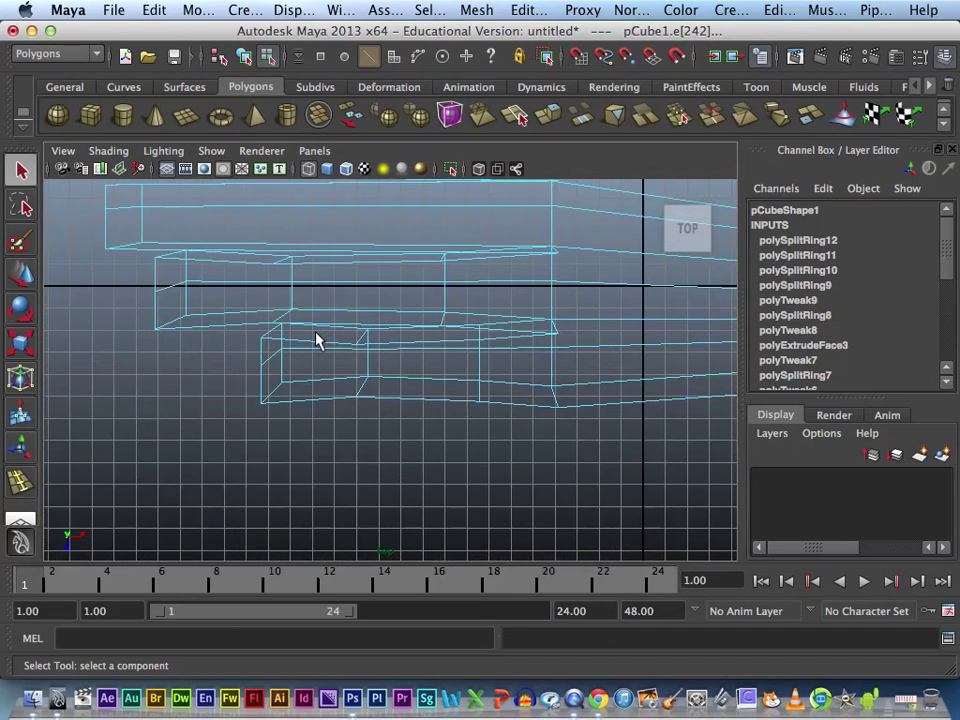
pyautogui.rightClick(272, 370)
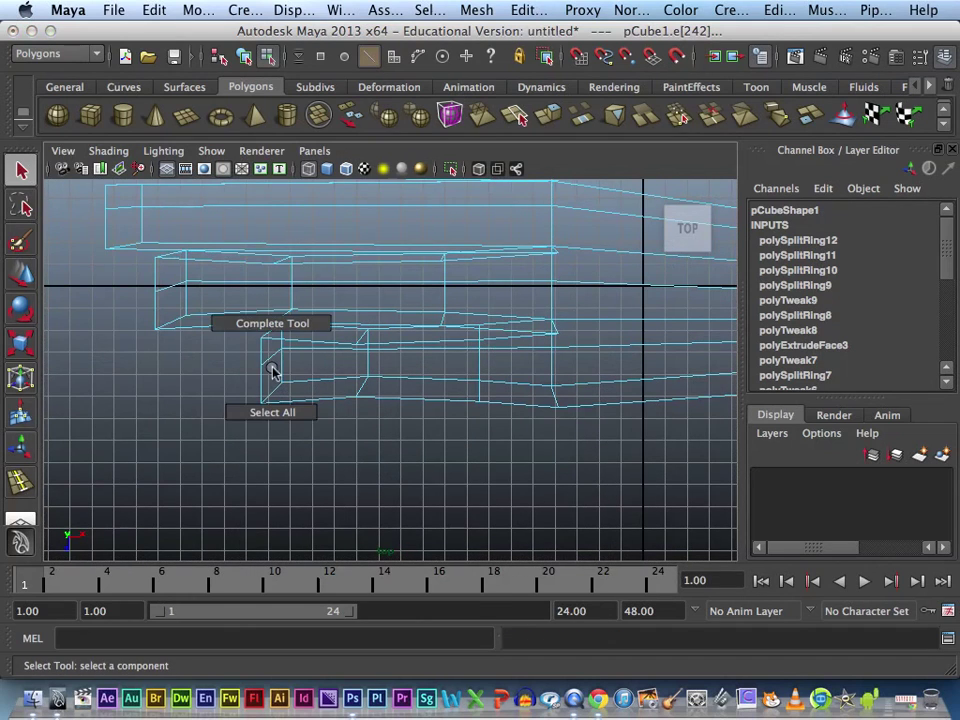
pyautogui.moveTo(270, 366); pyautogui.dragTo(250, 365, button='right')
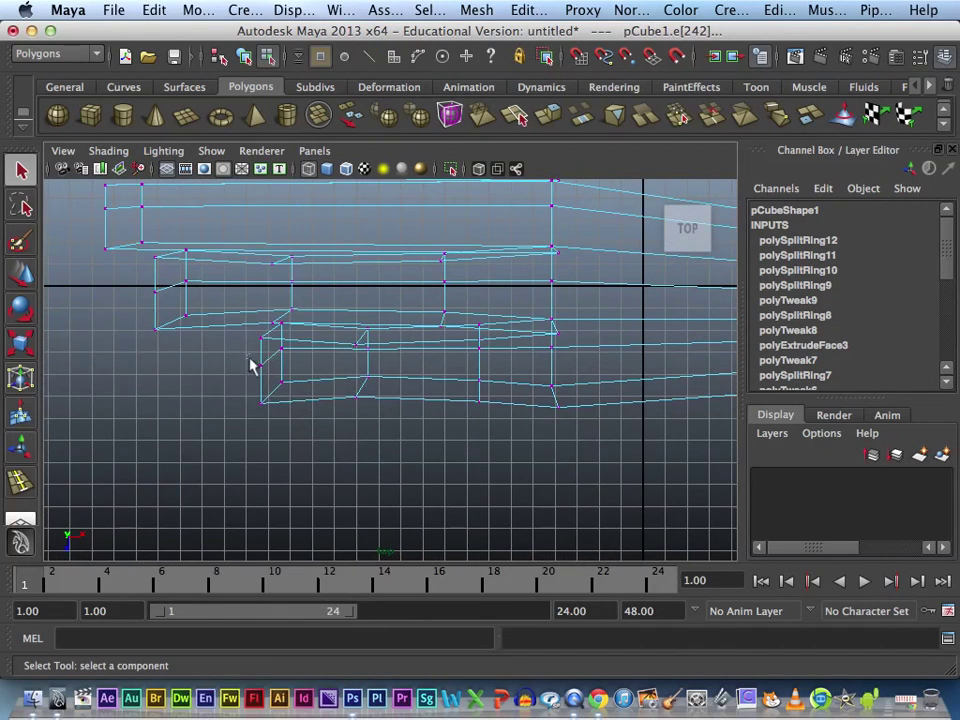
pyautogui.click(258, 366)
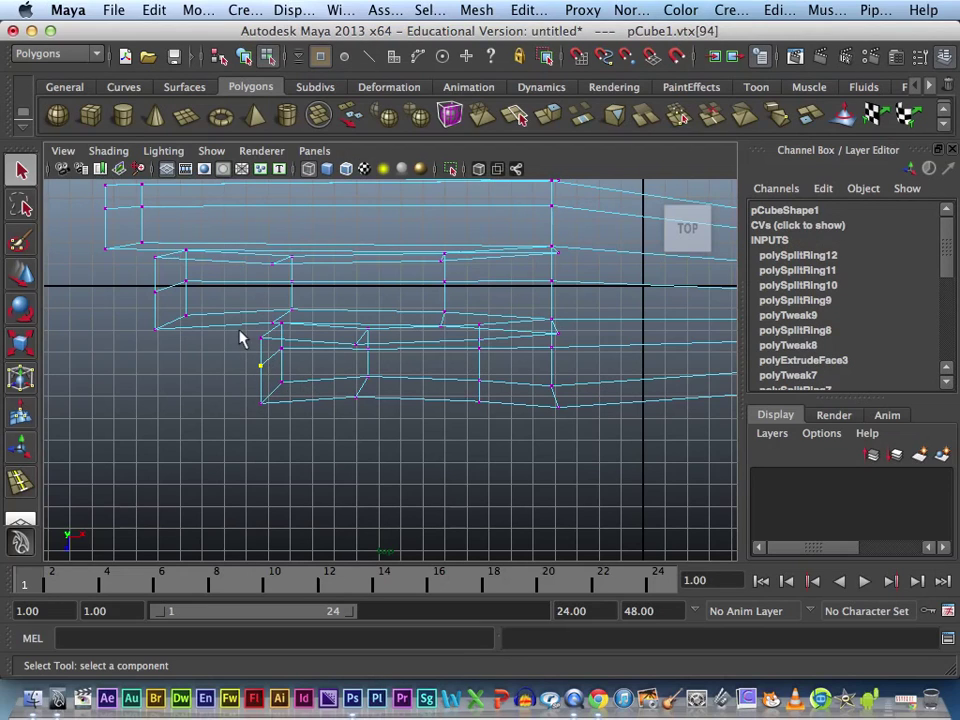
pyautogui.press('w')
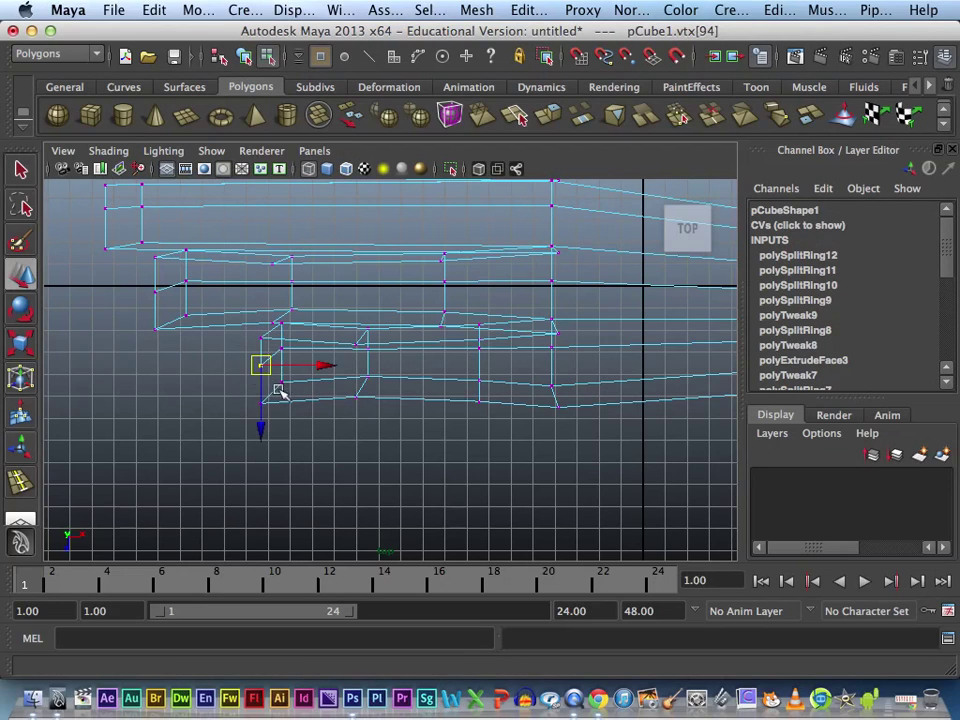
pyautogui.moveTo(321, 366); pyautogui.dragTo(314, 366)
pyautogui.click(356, 398)
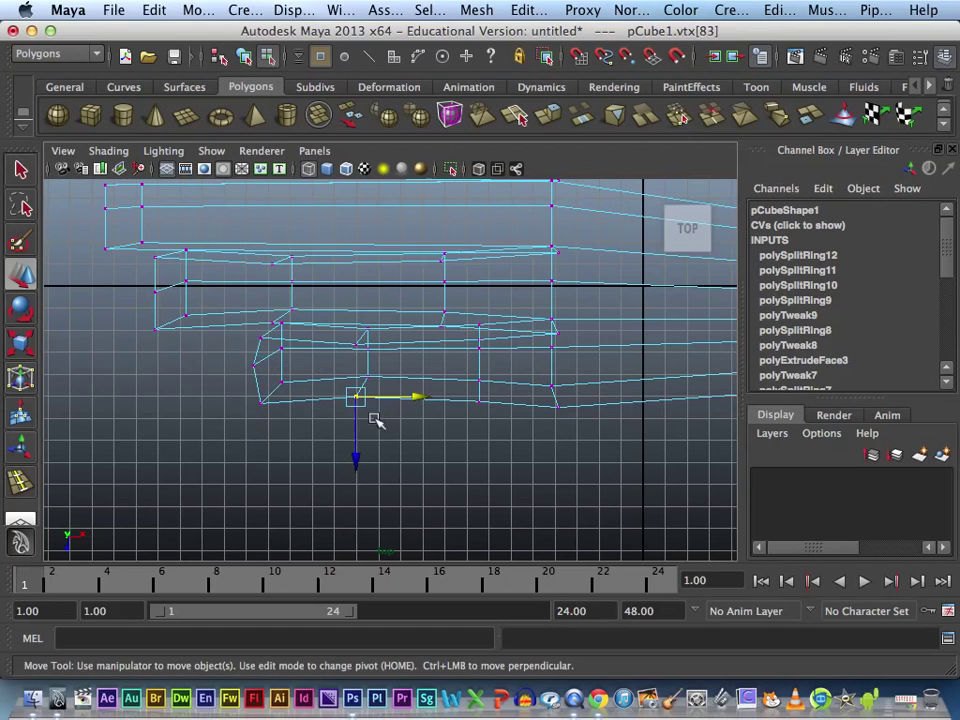
pyautogui.click(280, 346)
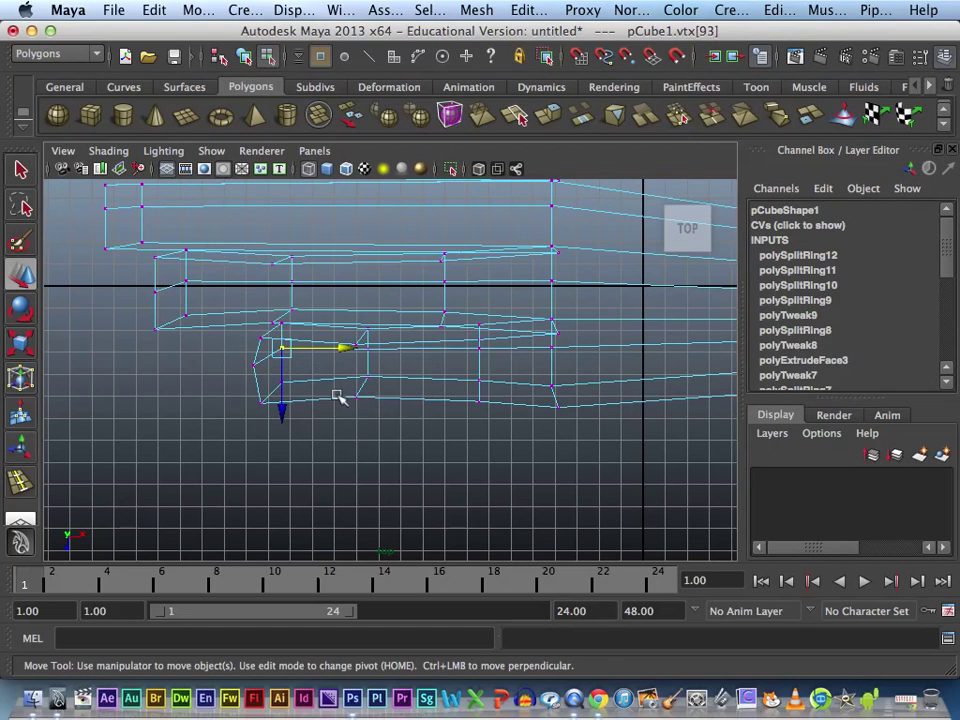
pyautogui.press('space')
pyautogui.press('space')
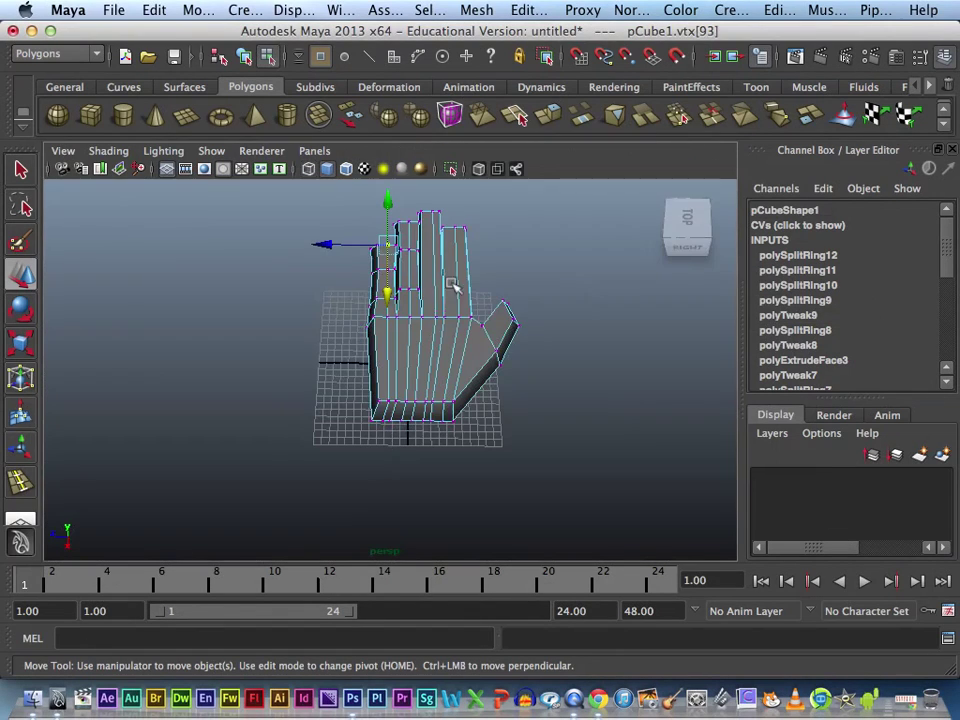
# Scale two fingertip vertices inward and pull the fingertip corner in to round the tip.
pyautogui.press('f')
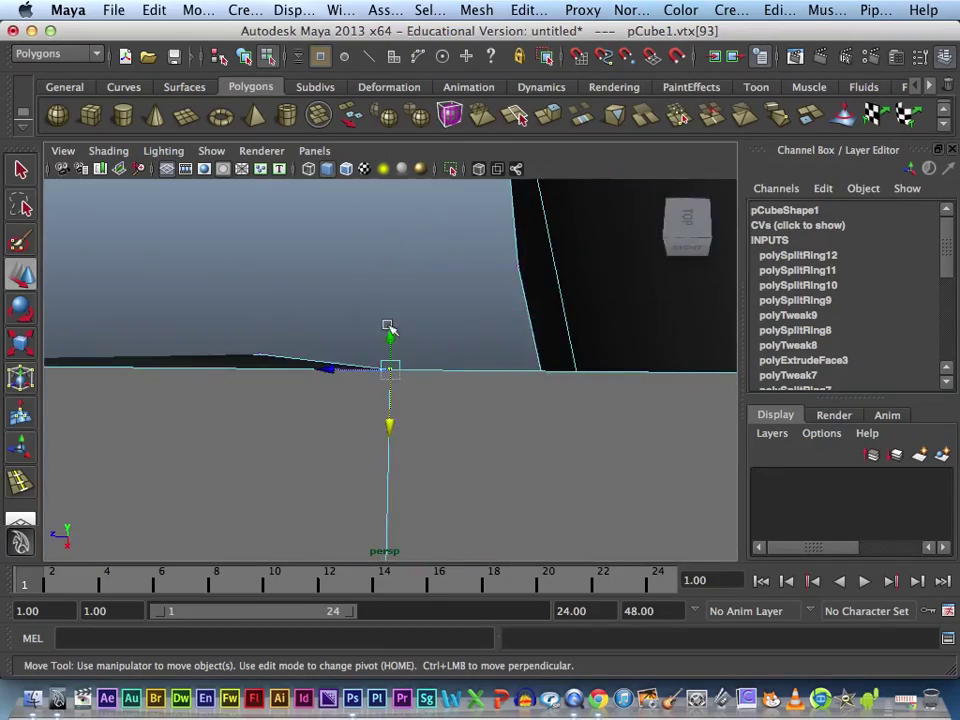
pyautogui.moveTo(388, 328)
pyautogui.keyDown('alt'); pyautogui.mouseDown()
pyautogui.moveTo(609, 326)
pyautogui.moveTo(463, 343)
pyautogui.moveTo(458, 355)
pyautogui.moveTo(591, 371)
pyautogui.moveTo(555, 400)
pyautogui.mouseUp(); pyautogui.keyUp('alt')
pyautogui.click(540, 395)
pyautogui.click(433, 373)
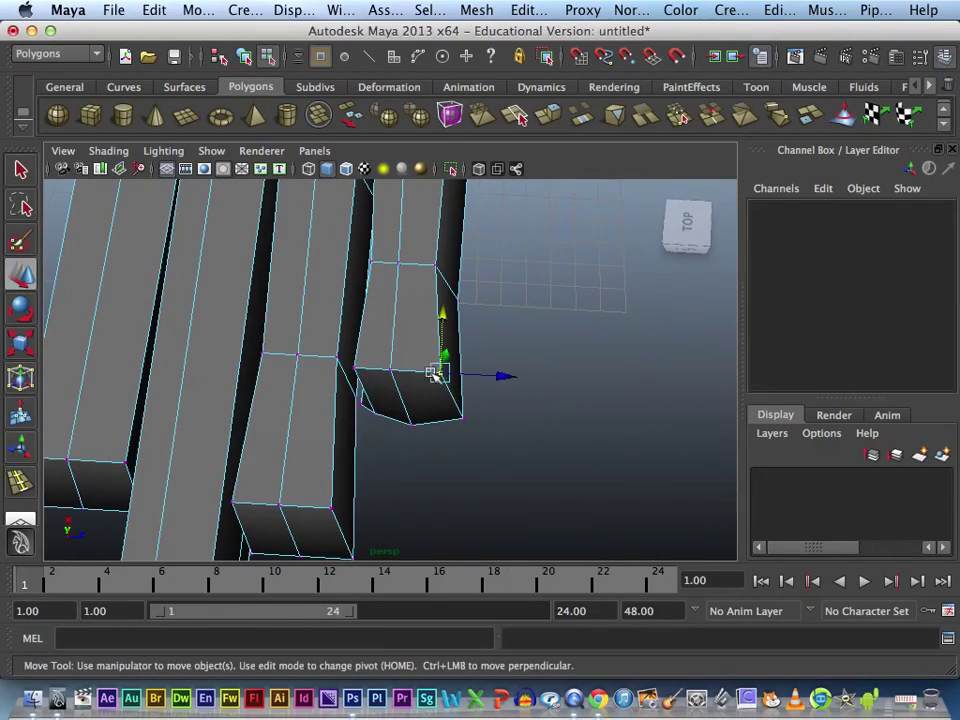
pyautogui.keyDown('shift'); pyautogui.click(354, 369); pyautogui.keyUp('shift')
pyautogui.press('r')
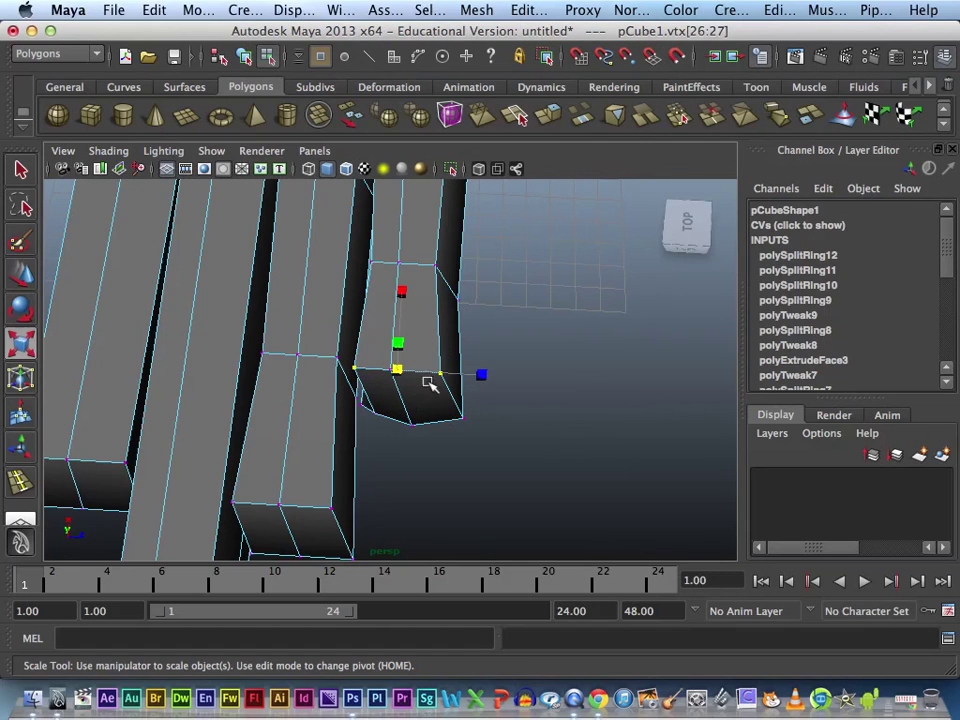
pyautogui.moveTo(478, 375); pyautogui.dragTo(453, 385)
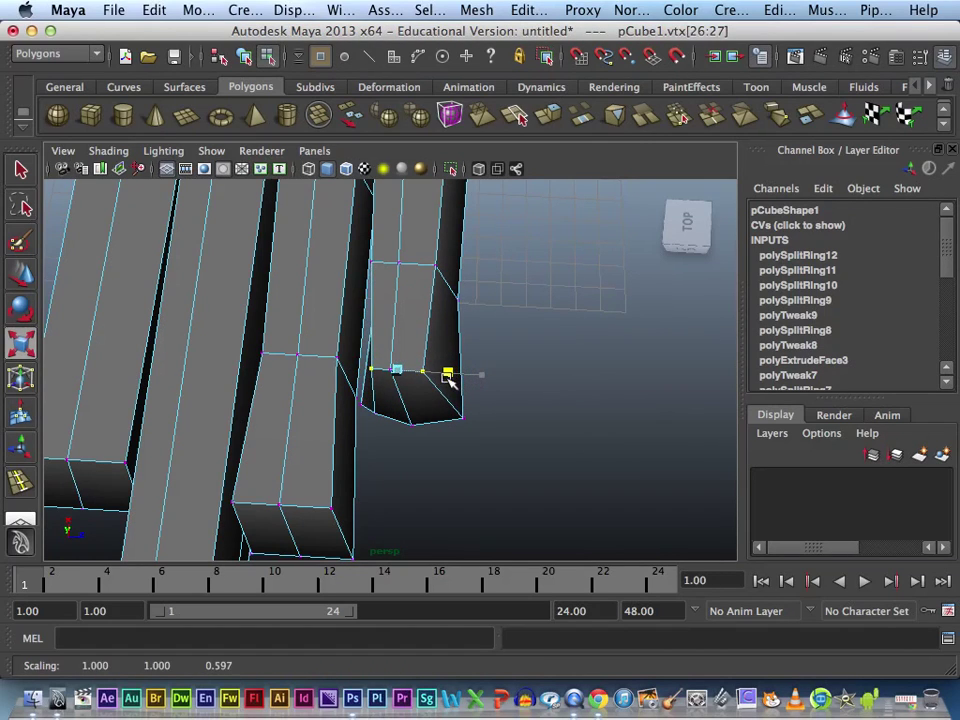
pyautogui.click(463, 417)
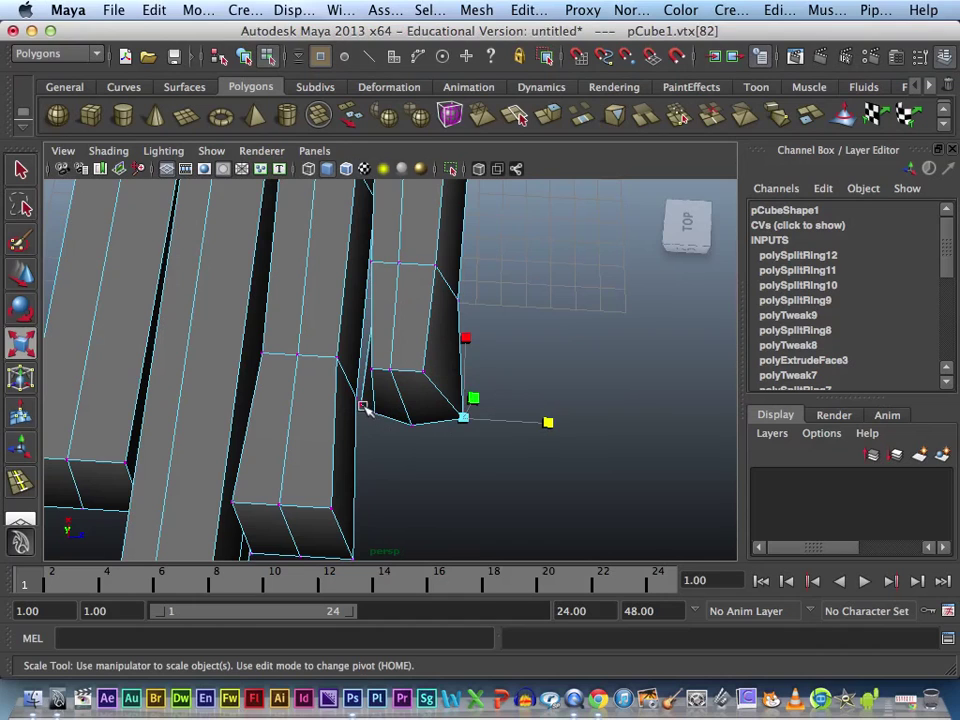
pyautogui.click(362, 406)
pyautogui.moveTo(358, 408); pyautogui.dragTo(370, 412)
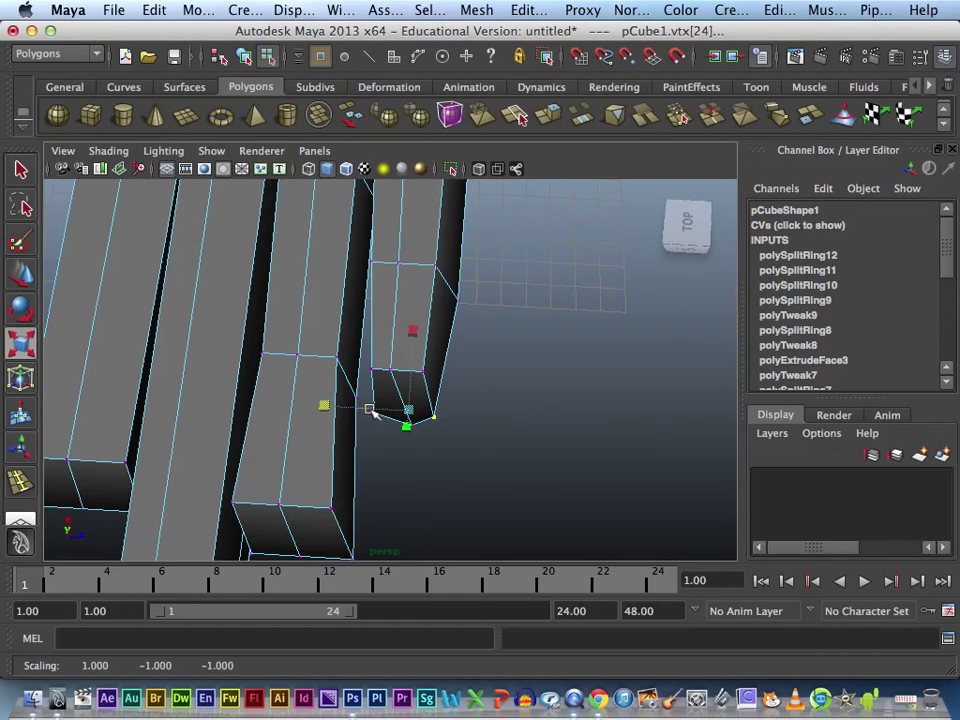
# Raise the vertex on the finger's side and the lower fingertip vertex to shape the tip.
pyautogui.moveTo(555, 371)
pyautogui.keyDown('alt'); pyautogui.mouseDown()
pyautogui.moveTo(394, 280)
pyautogui.moveTo(358, 417)
pyautogui.mouseUp(); pyautogui.keyUp('alt')
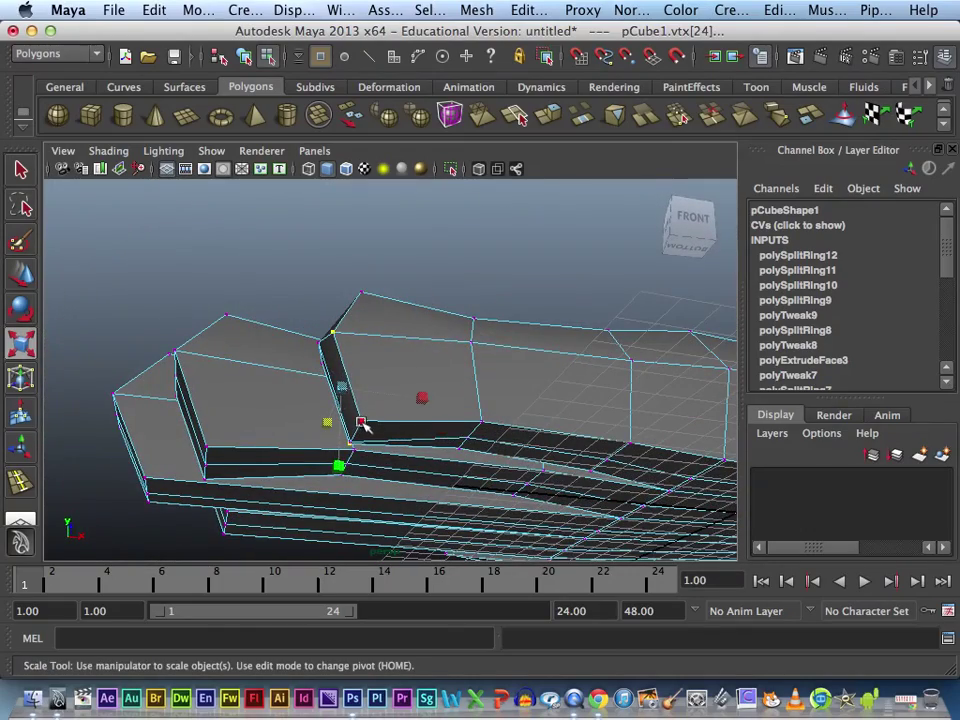
pyautogui.click(356, 434)
pyautogui.press('w')
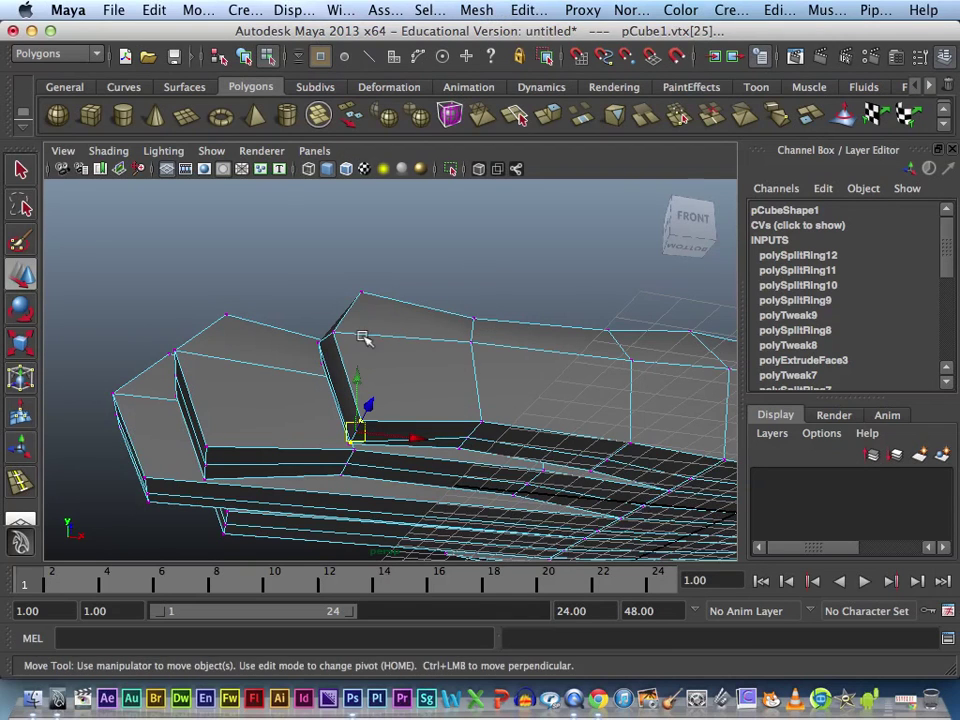
pyautogui.moveTo(362, 405); pyautogui.dragTo(366, 357)
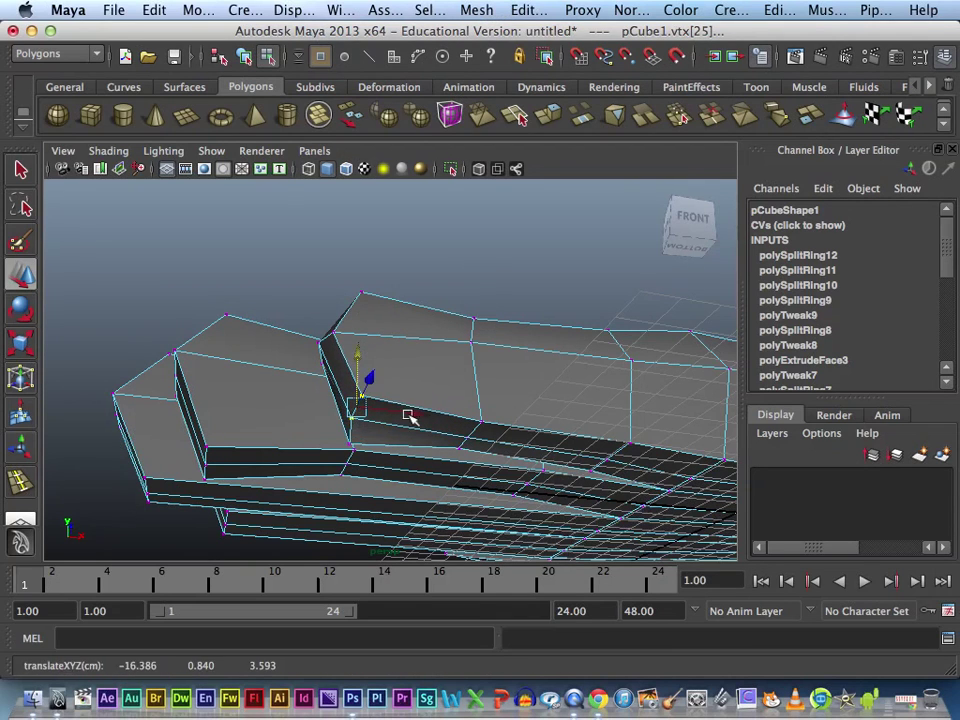
pyautogui.moveTo(407, 414)
pyautogui.keyDown('alt'); pyautogui.mouseDown()
pyautogui.moveTo(566, 390)
pyautogui.moveTo(279, 429)
pyautogui.mouseUp(); pyautogui.keyUp('alt')
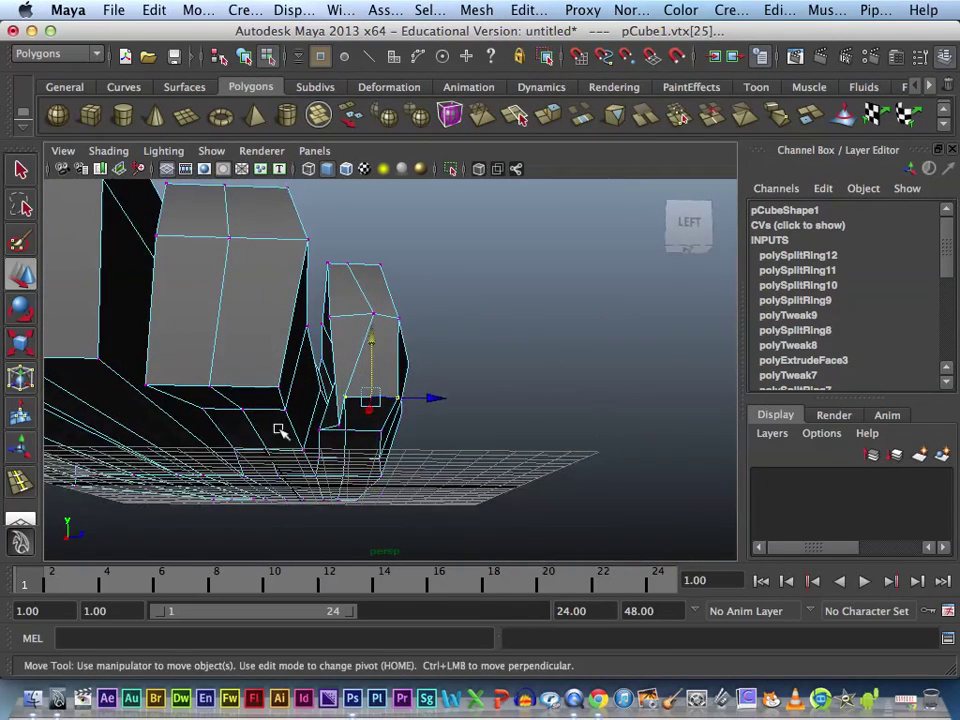
pyautogui.click(338, 430)
pyautogui.moveTo(337, 375); pyautogui.dragTo(343, 339)
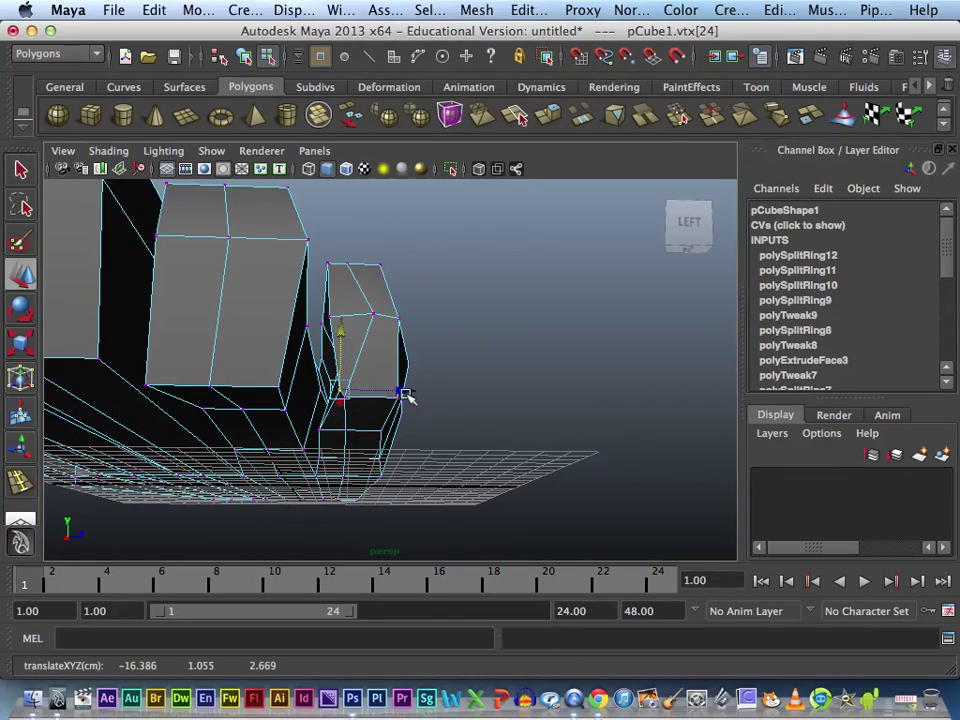
pyautogui.moveTo(405, 392)
pyautogui.mouseDown()
pyautogui.moveTo(373, 403)
pyautogui.moveTo(404, 373)
pyautogui.moveTo(414, 390)
pyautogui.moveTo(390, 429)
pyautogui.moveTo(375, 489)
pyautogui.moveTo(388, 506)
pyautogui.moveTo(383, 438)
pyautogui.mouseUp()
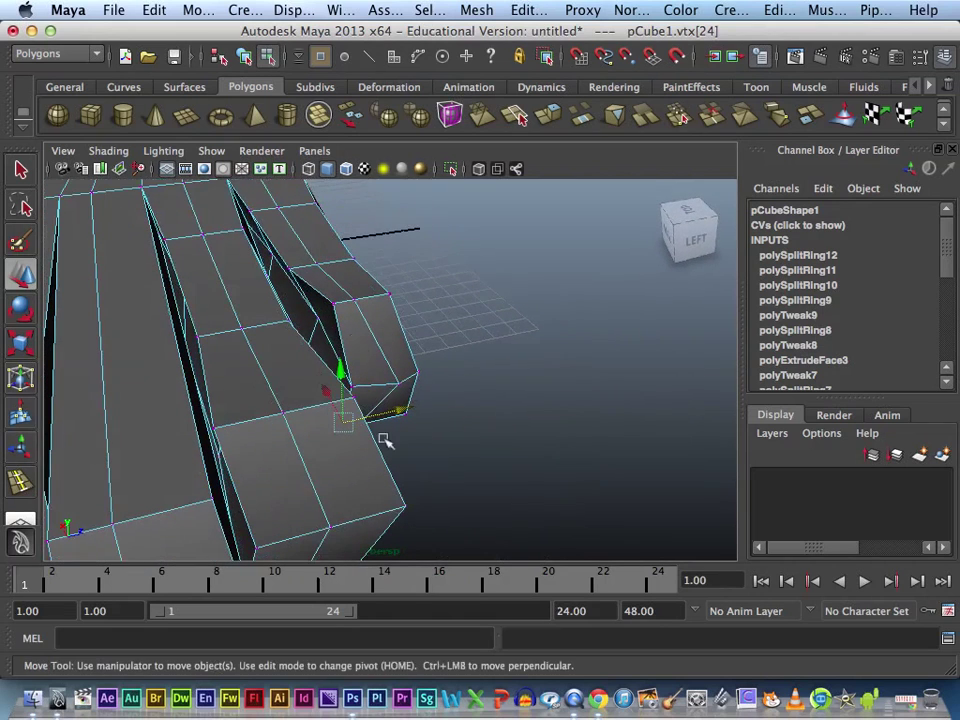
# Move a pair of vertices between the fingers to Z 2.026, select base and knuckle vertices, and hide the Channel Box.
pyautogui.click(319, 321)
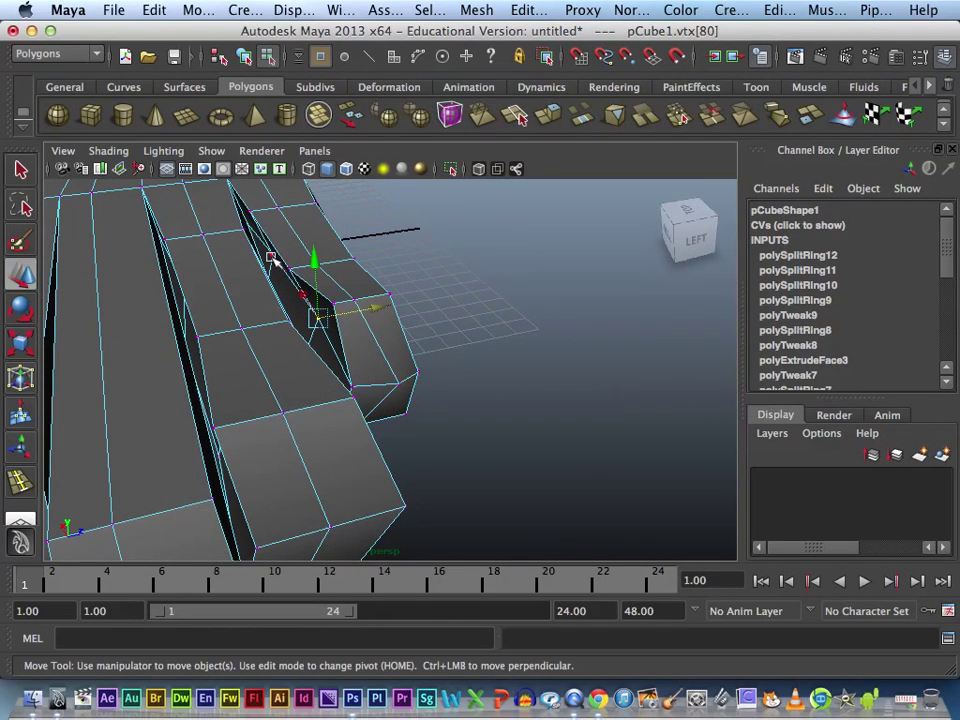
pyautogui.keyDown('shift'); pyautogui.click(271, 258); pyautogui.keyUp('shift')
pyautogui.moveTo(343, 274); pyautogui.dragTo(333, 281)
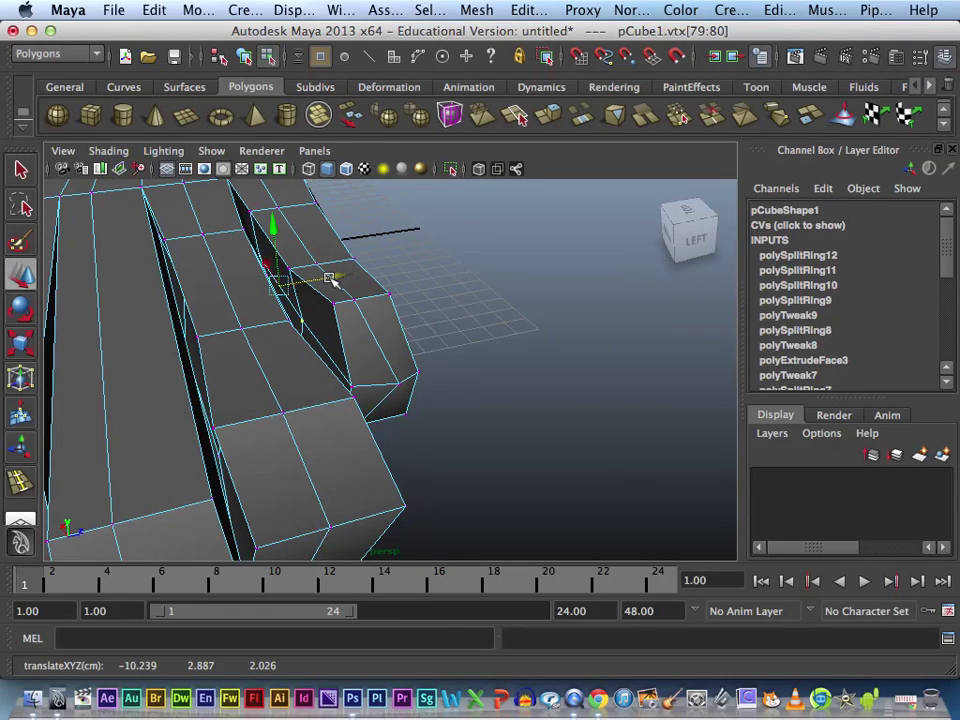
pyautogui.click(360, 311)
pyautogui.click(332, 302)
pyautogui.keyDown('alt'); pyautogui.moveTo(476, 311); pyautogui.dragTo(345, 306); pyautogui.keyUp('alt')
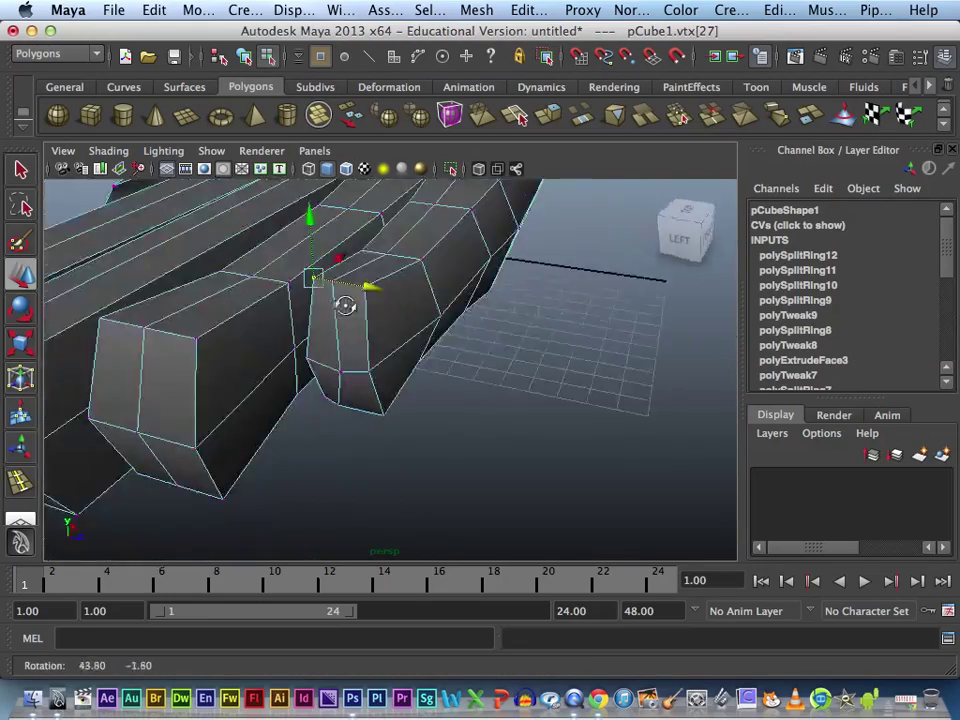
pyautogui.keyDown('alt'); pyautogui.moveTo(345, 306); pyautogui.dragTo(561, 306, button='middle'); pyautogui.keyUp('alt')
pyautogui.moveTo(561, 306)
pyautogui.keyDown('alt'); pyautogui.mouseDown()
pyautogui.moveTo(570, 347)
pyautogui.moveTo(480, 332)
pyautogui.mouseUp(); pyautogui.keyUp('alt')
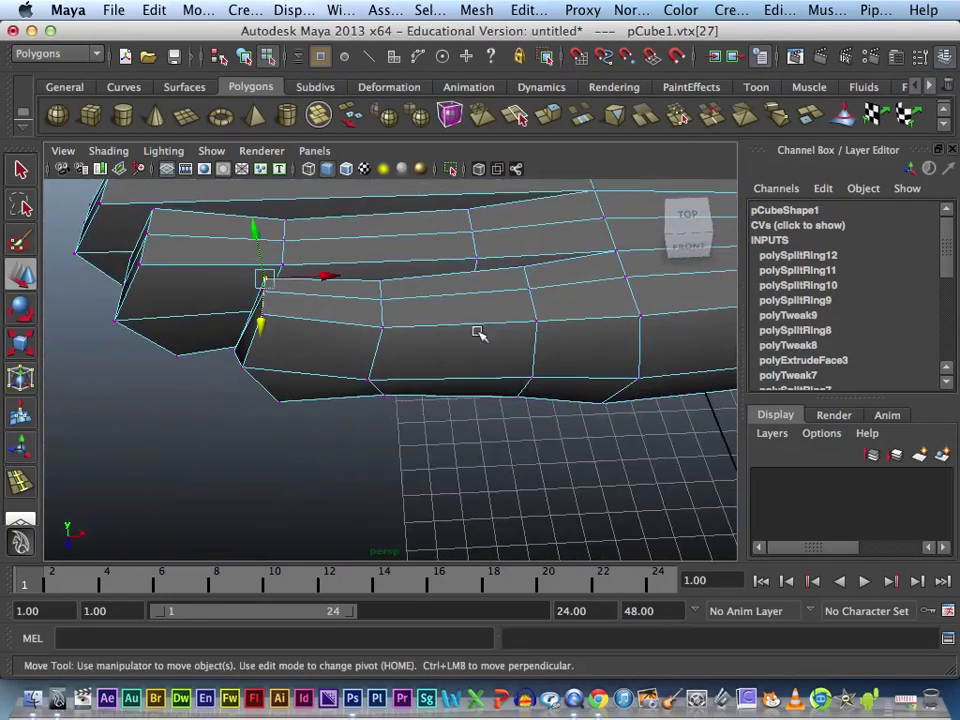
pyautogui.click(381, 297)
pyautogui.click(945, 57)
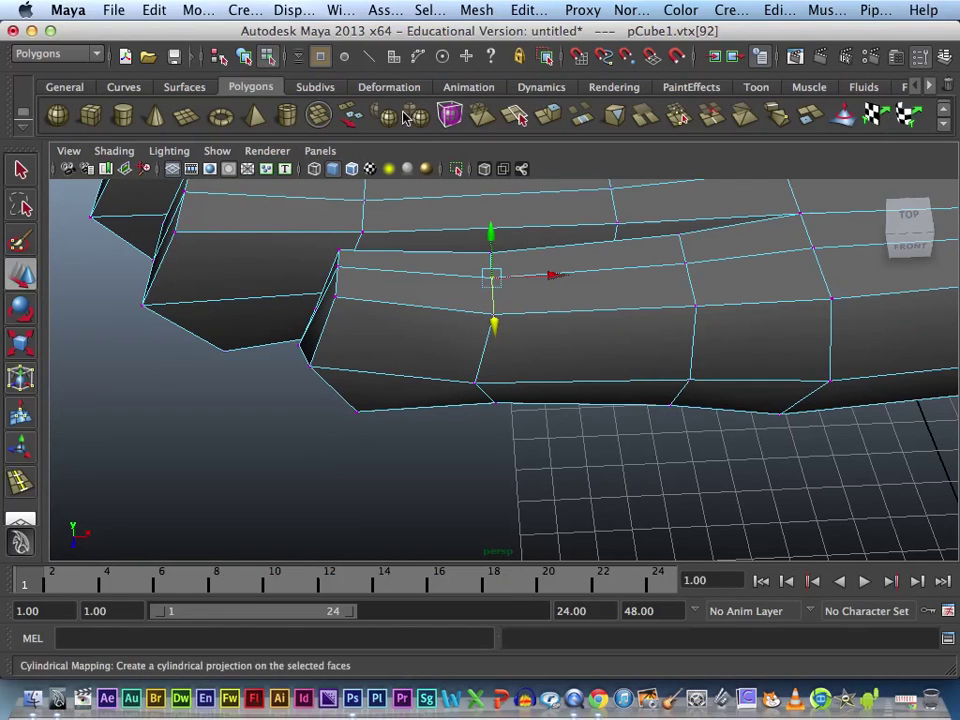
# Turn on Soft Select in the selection tool settings.
pyautogui.press('q')
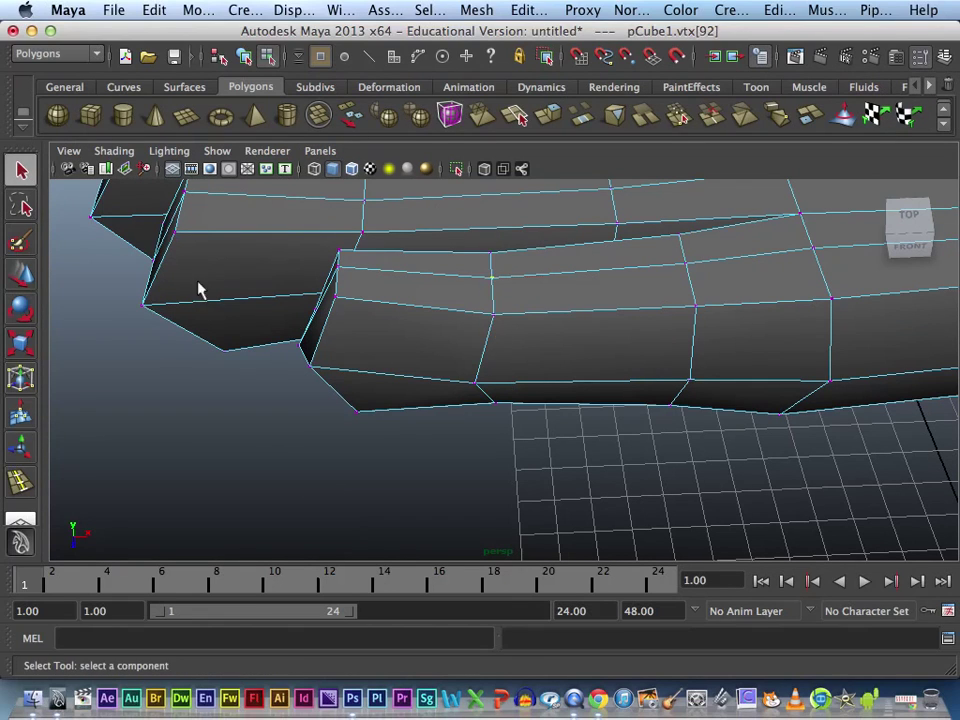
pyautogui.click(920, 57)
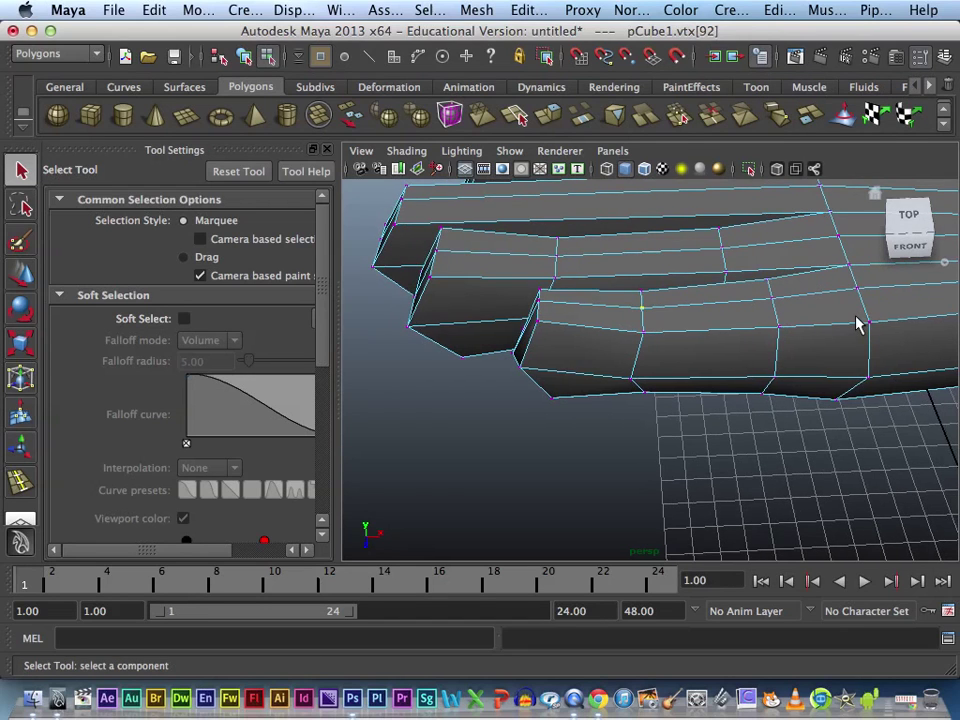
pyautogui.keyDown('alt'); pyautogui.moveTo(857, 326); pyautogui.dragTo(840, 330); pyautogui.keyUp('alt')
pyautogui.scroll(-3, 840, 330)
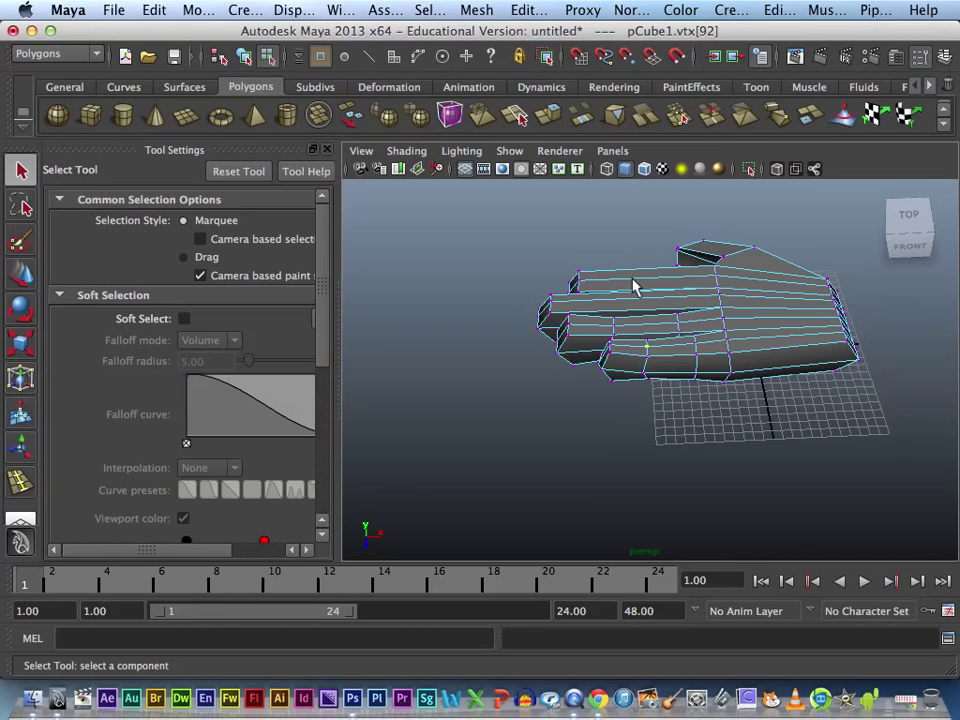
pyautogui.click(184, 318)
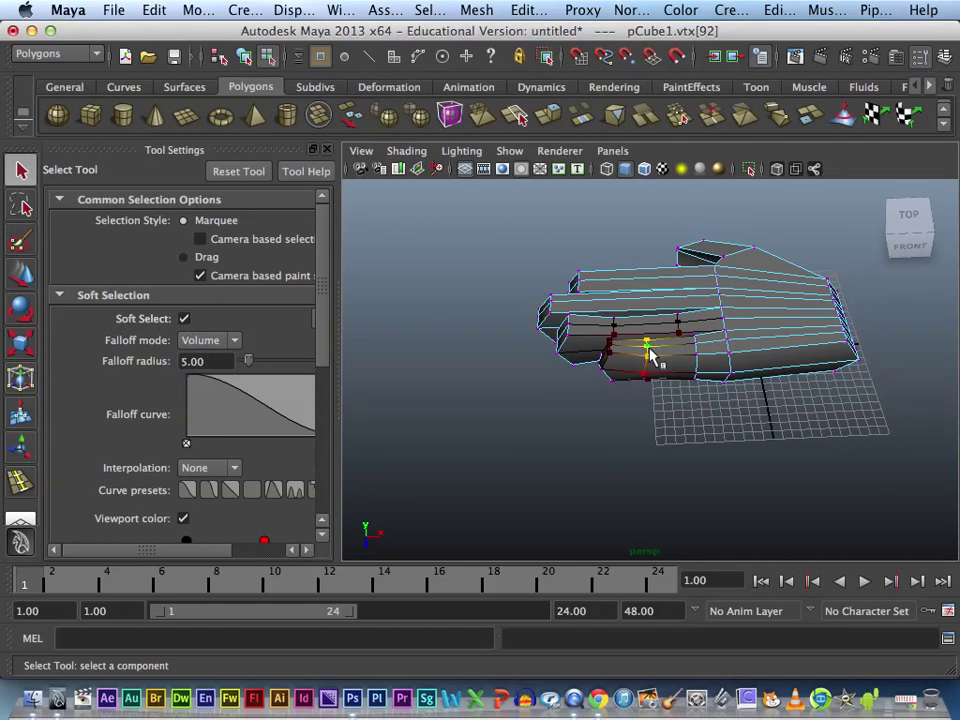
pyautogui.scroll(-2, 648, 355)
pyautogui.scroll(5, 650, 358)
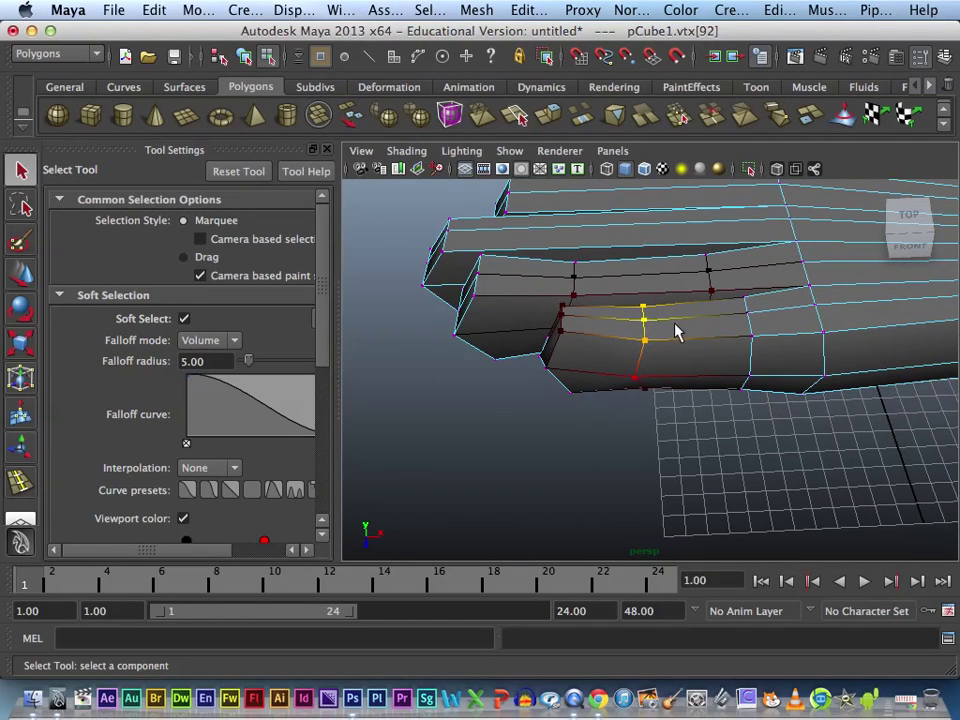
# Raise a knuckle vertex into a peak with the Move Tool, then undo it.
pyautogui.press('w')
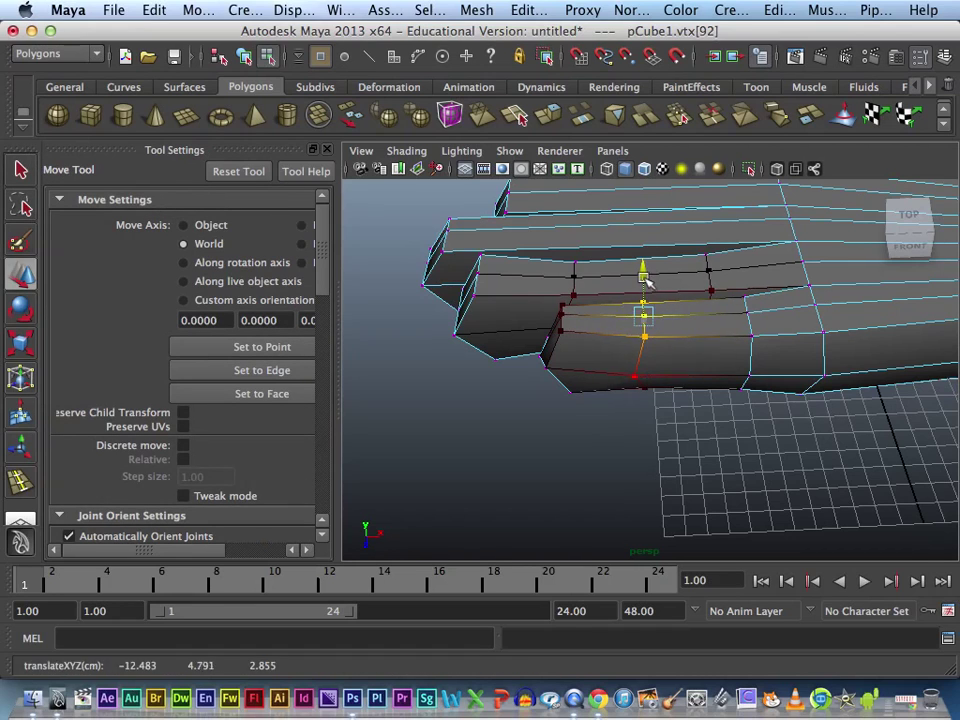
pyautogui.moveTo(648, 283)
pyautogui.mouseDown()
pyautogui.moveTo(658, 232)
pyautogui.moveTo(658, 257)
pyautogui.mouseUp()
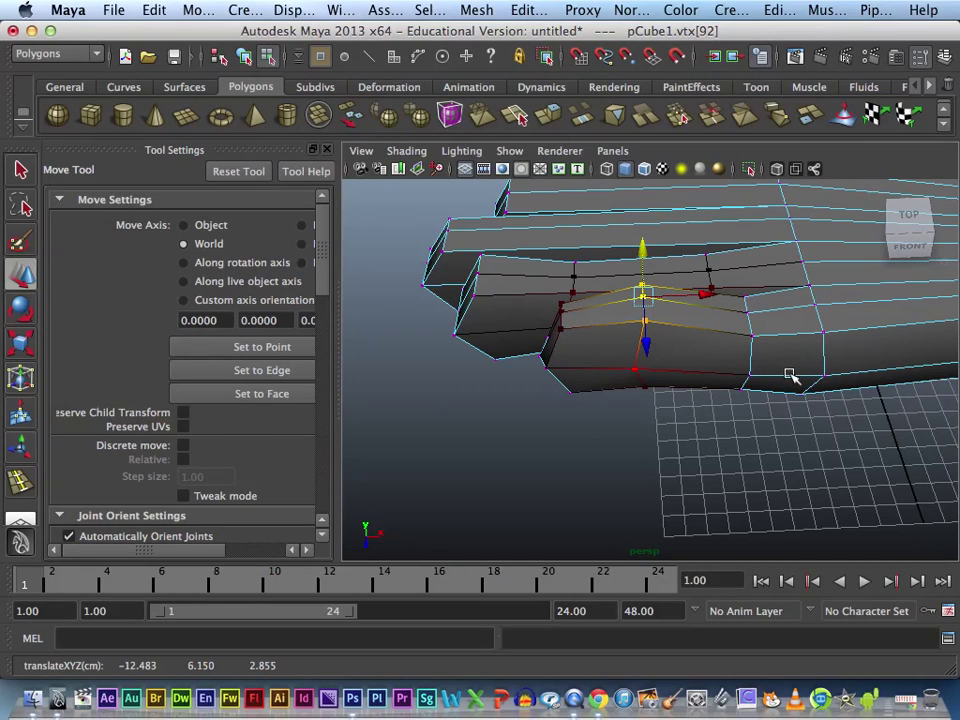
pyautogui.hotkey('ctrl', 'z')
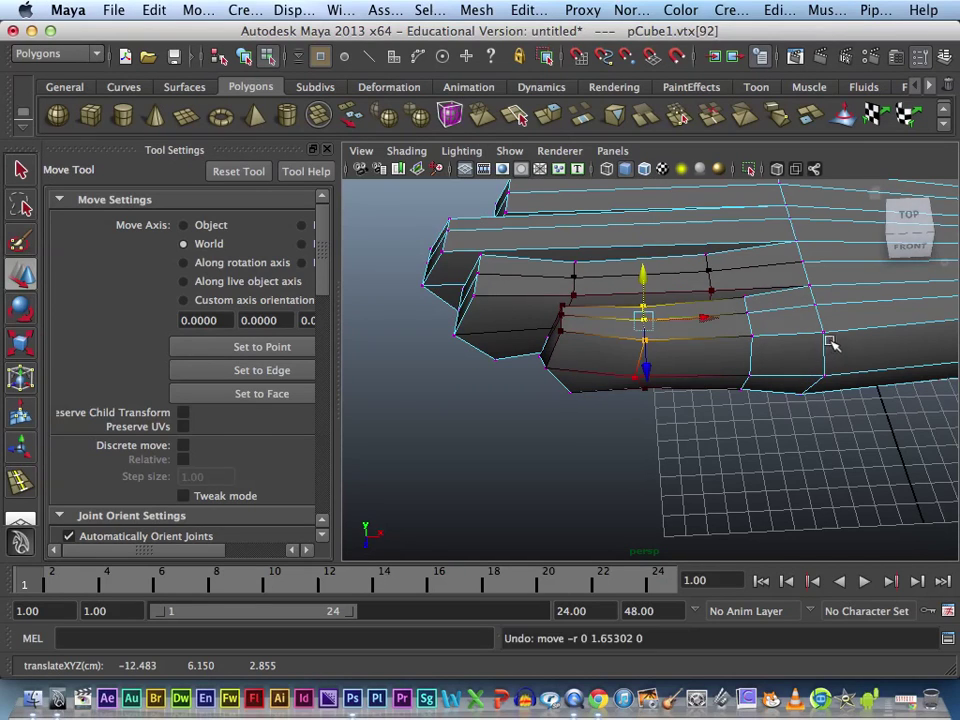
# Lift two knuckle vertices along Y into gentle bumps on the back of the hand.
pyautogui.moveTo(831, 369)
pyautogui.keyDown('alt'); pyautogui.mouseDown()
pyautogui.moveTo(621, 454)
pyautogui.moveTo(603, 360)
pyautogui.mouseUp(); pyautogui.keyUp('alt')
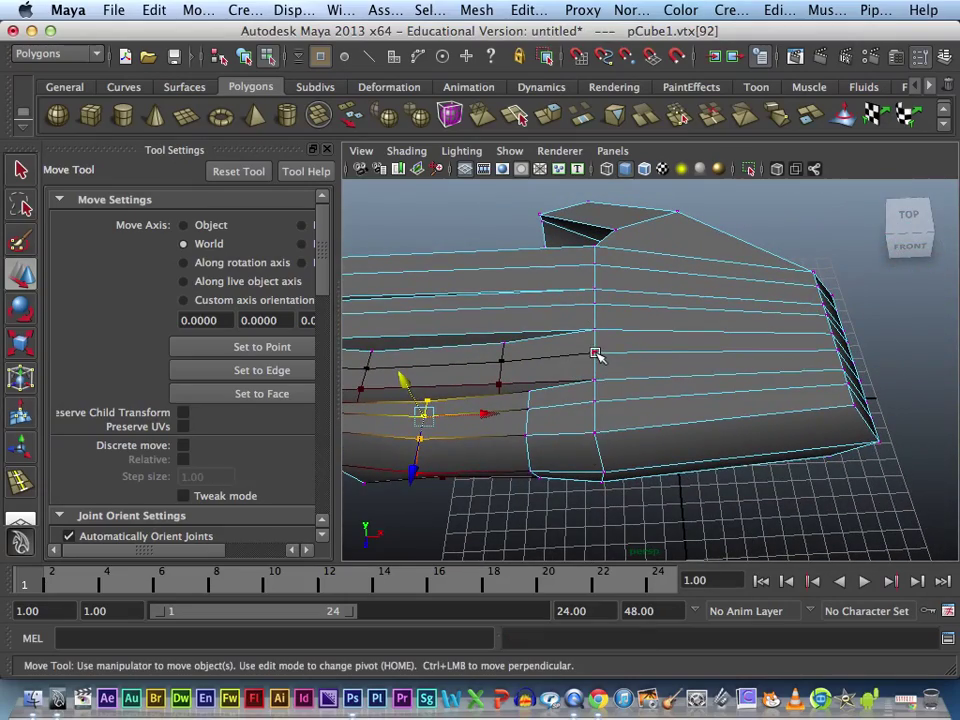
pyautogui.click(595, 354)
pyautogui.moveTo(756, 416)
pyautogui.keyDown('alt'); pyautogui.mouseDown()
pyautogui.moveTo(664, 439)
pyautogui.moveTo(613, 407)
pyautogui.moveTo(735, 419)
pyautogui.moveTo(713, 426)
pyautogui.mouseUp(); pyautogui.keyUp('alt')
pyautogui.moveTo(720, 326); pyautogui.dragTo(720, 315)
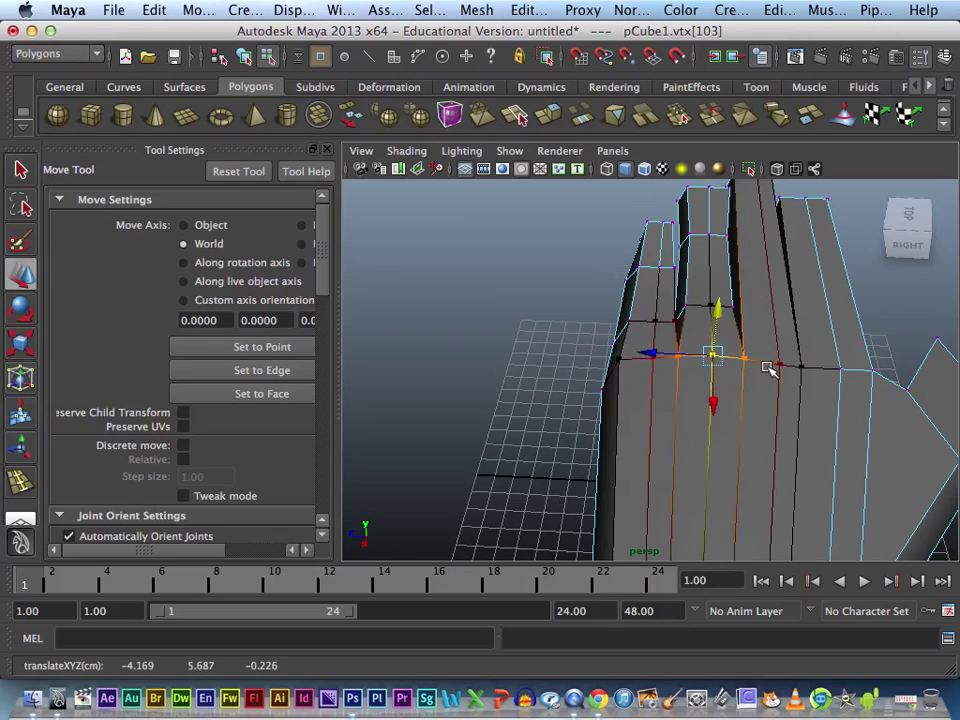
pyautogui.keyDown('alt'); pyautogui.moveTo(767, 369); pyautogui.dragTo(767, 321); pyautogui.keyUp('alt')
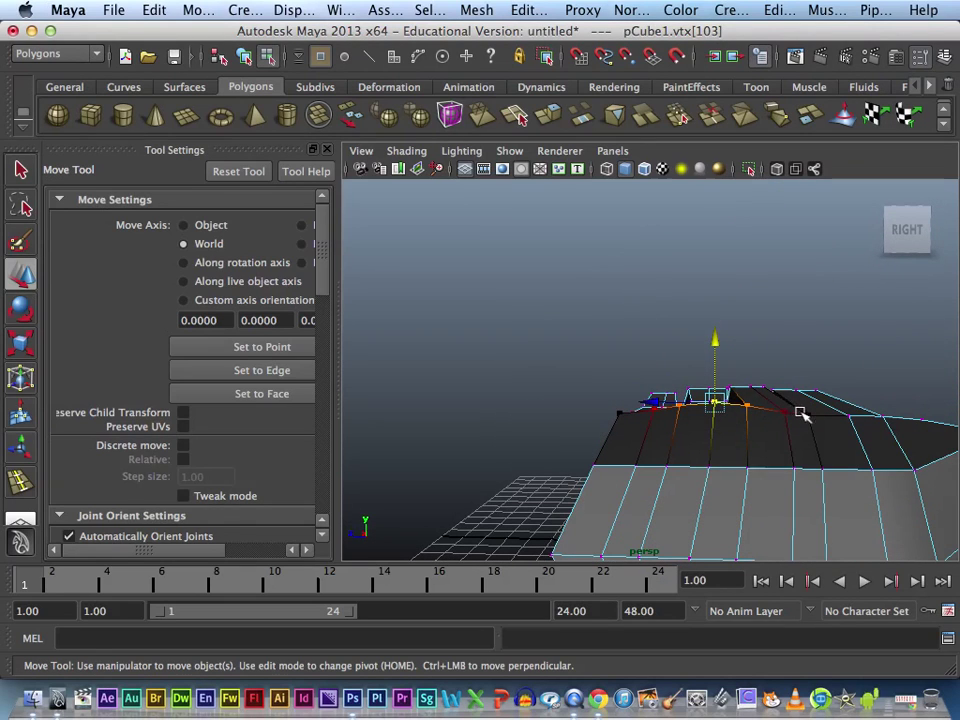
pyautogui.click(787, 414)
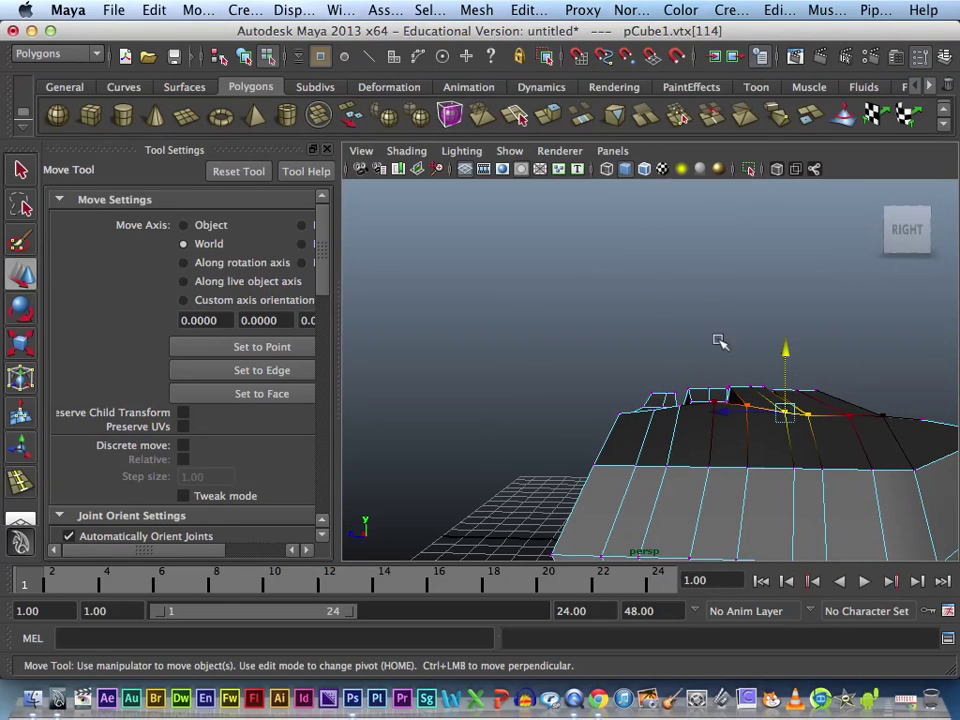
pyautogui.moveTo(787, 405); pyautogui.dragTo(787, 396)
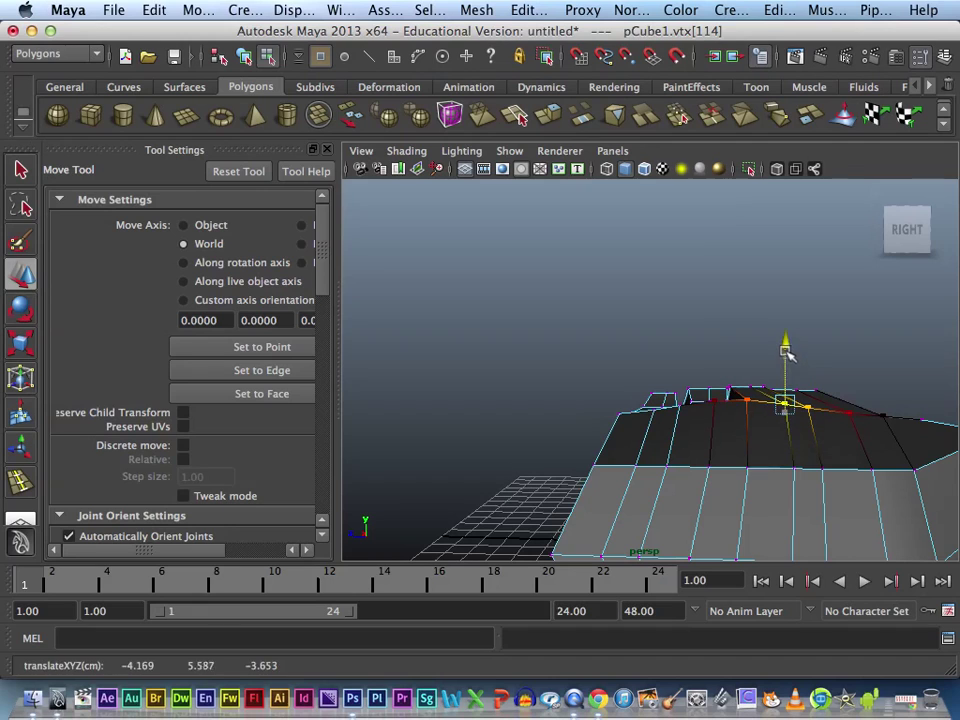
# Pick further knuckle vertices toward the hand's side and check the shape from side and front.
pyautogui.click(850, 409)
pyautogui.keyDown('alt'); pyautogui.moveTo(848, 406); pyautogui.dragTo(677, 413); pyautogui.keyUp('alt')
pyautogui.click(648, 391)
pyautogui.moveTo(651, 346); pyautogui.dragTo(651, 339)
pyautogui.moveTo(793, 450)
pyautogui.keyDown('alt'); pyautogui.mouseDown()
pyautogui.moveTo(816, 467)
pyautogui.moveTo(872, 456)
pyautogui.moveTo(784, 418)
pyautogui.moveTo(731, 411)
pyautogui.mouseUp(); pyautogui.keyUp('alt')
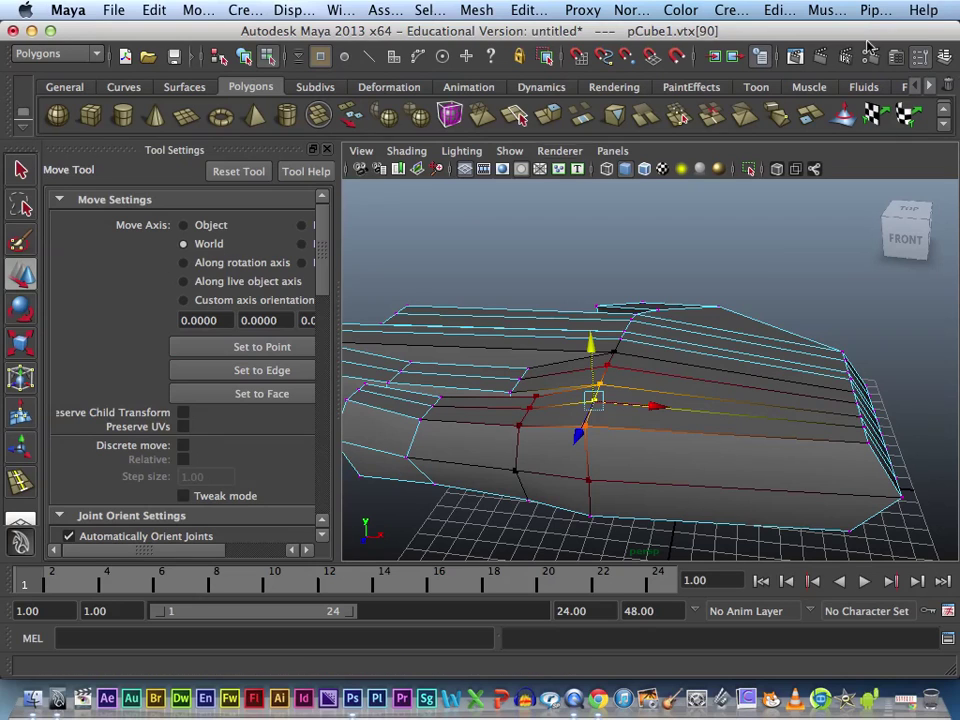
pyautogui.click(921, 58)
pyautogui.click(921, 58)
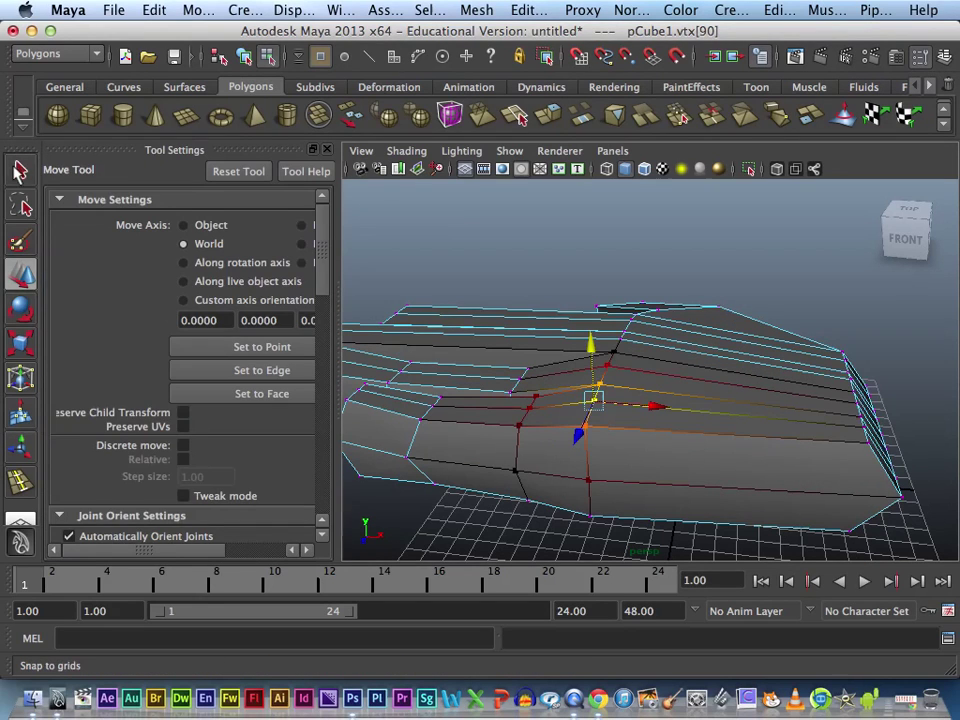
# Shrink the soft-selection falloff to a 1.34 radius and nudge the knuckle vertex slightly up.
pyautogui.press('q')
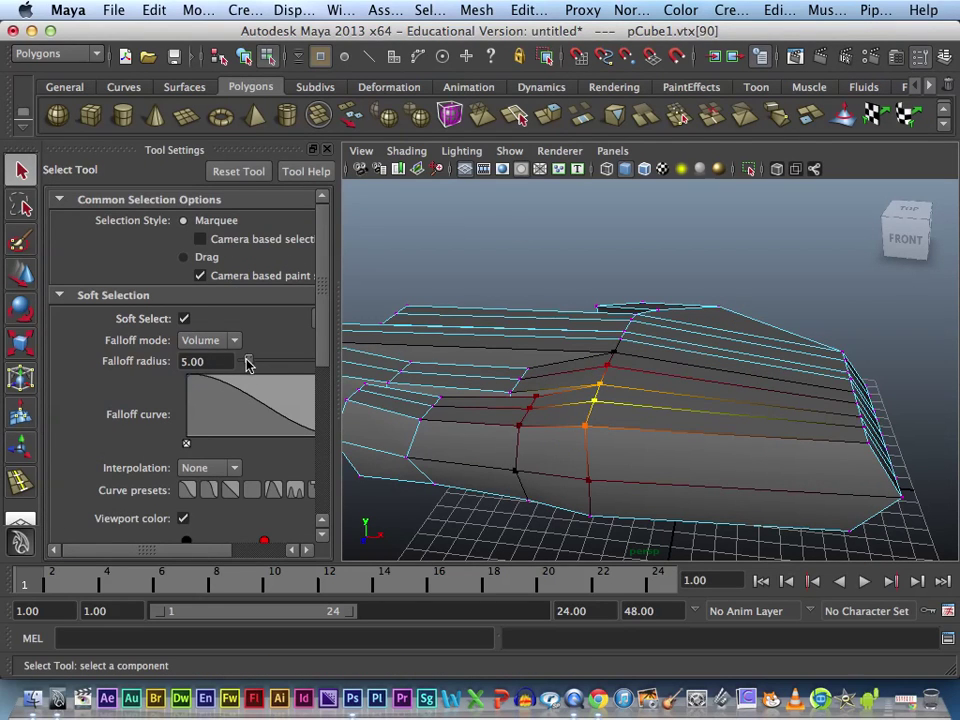
pyautogui.press('b')
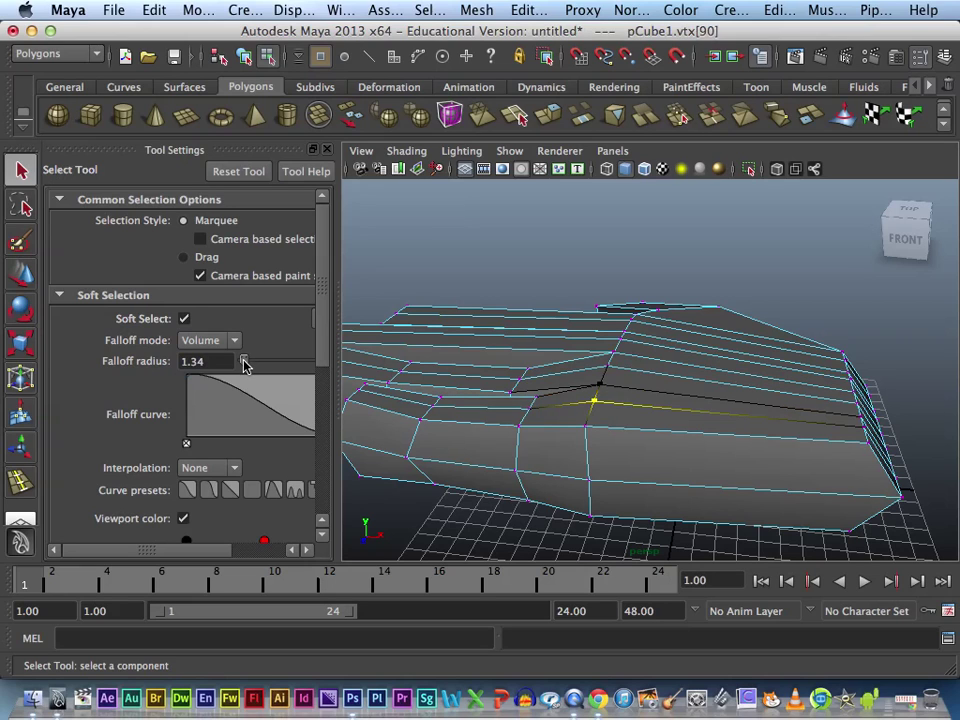
pyautogui.press('w')
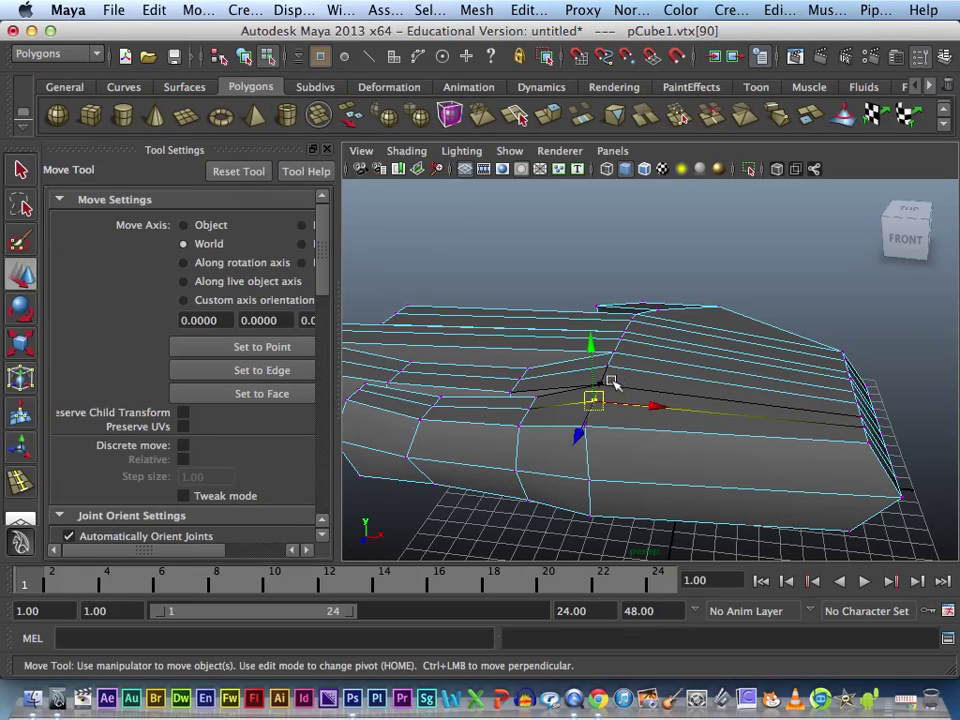
pyautogui.moveTo(600, 348); pyautogui.dragTo(606, 345)
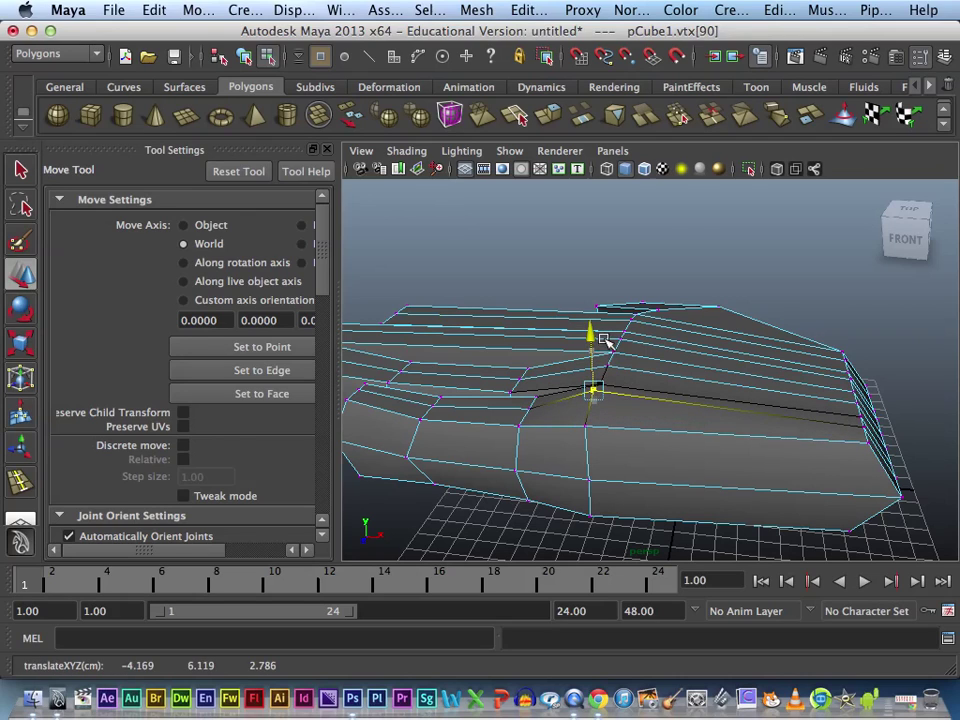
pyautogui.moveTo(606, 345); pyautogui.dragTo(605, 342)
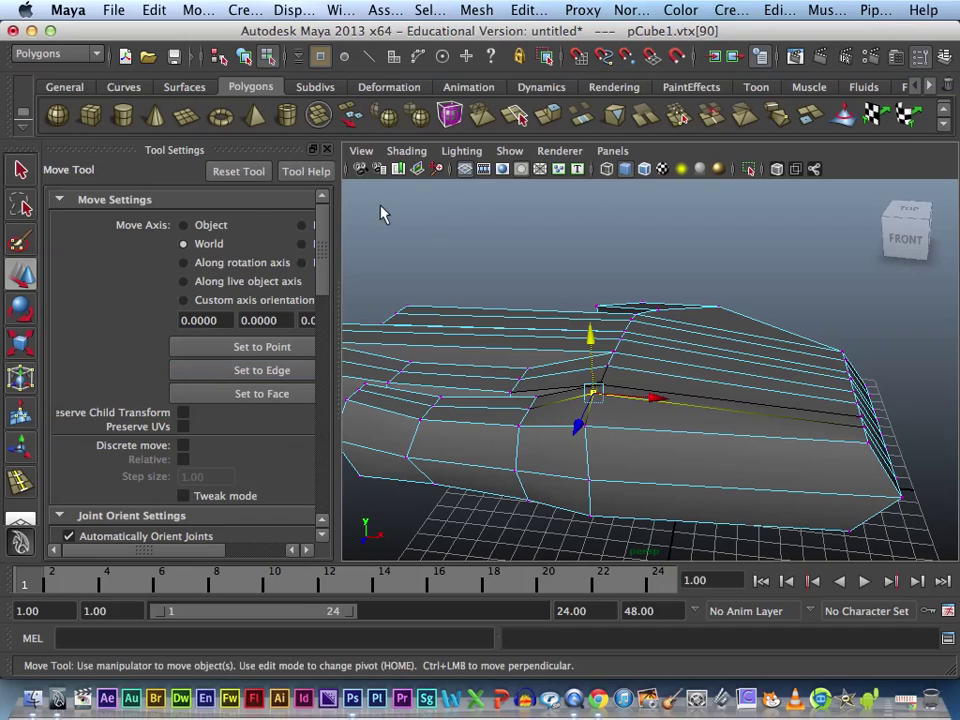
pyautogui.click(920, 57)
pyautogui.click(926, 60)
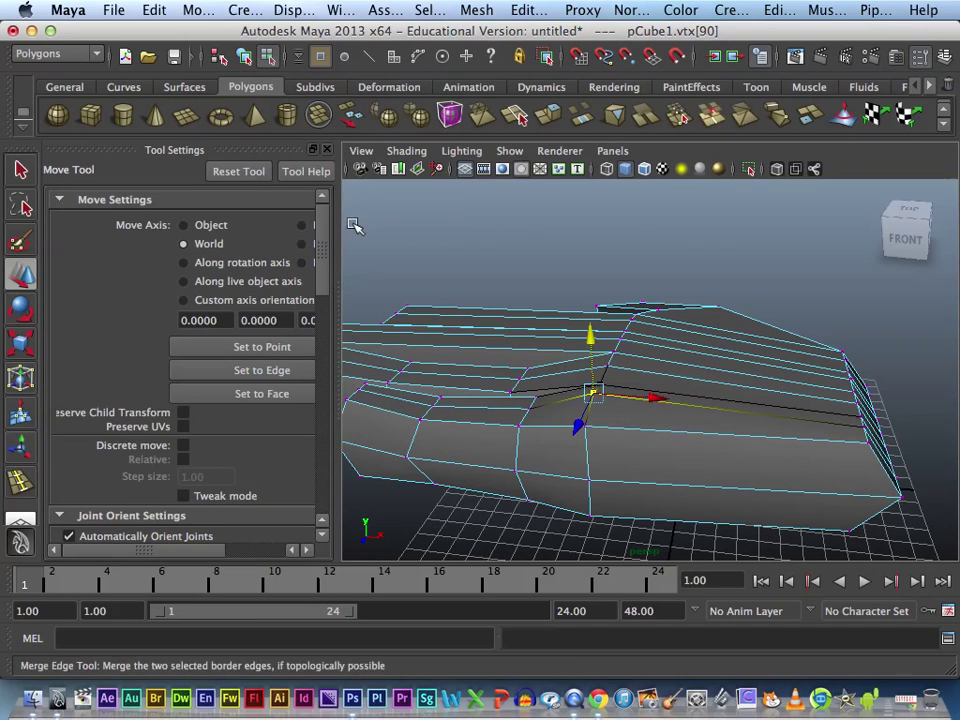
pyautogui.click(21, 169)
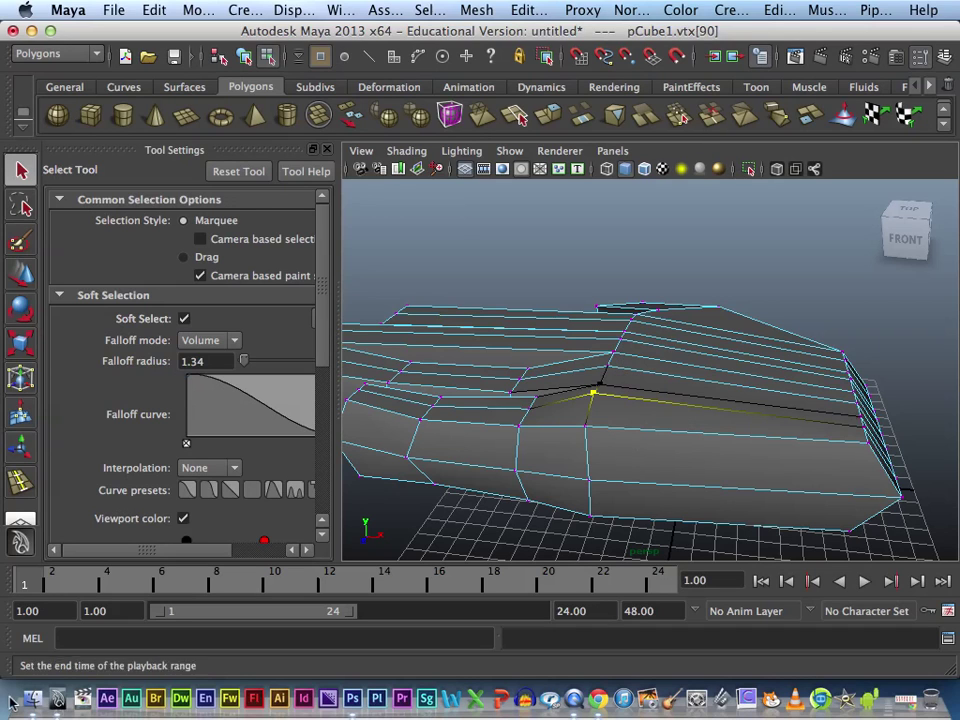
# Bring up the hand photo in Photoshop, show the wrist, and turn on Layer 2's red grid.
pyautogui.click(352, 698)
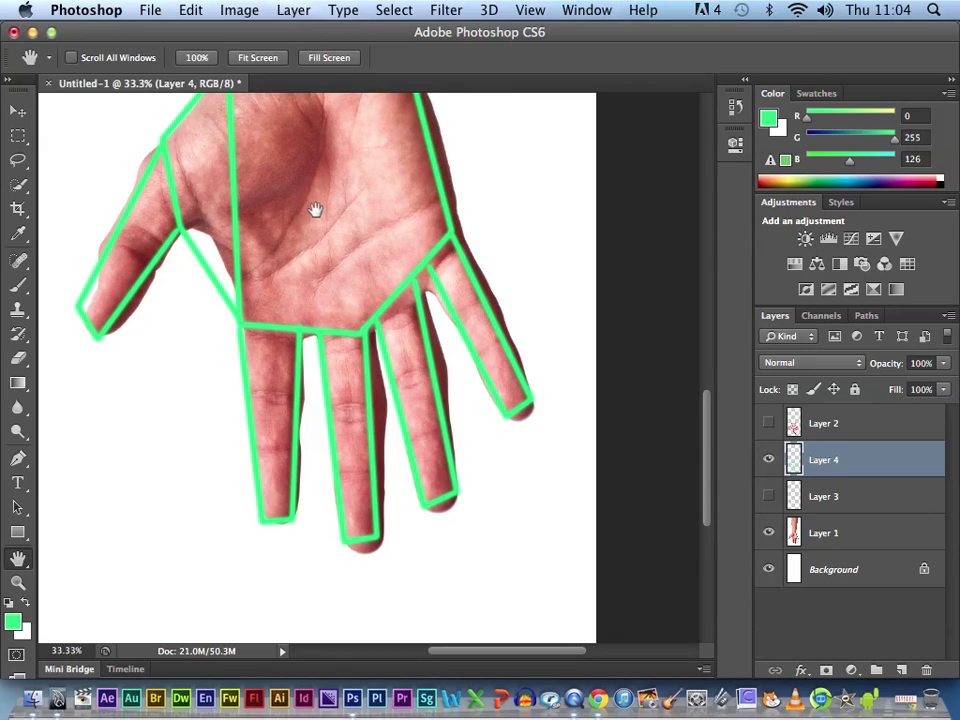
pyautogui.scroll(4, 315, 209)
pyautogui.scroll(1, 305, 270)
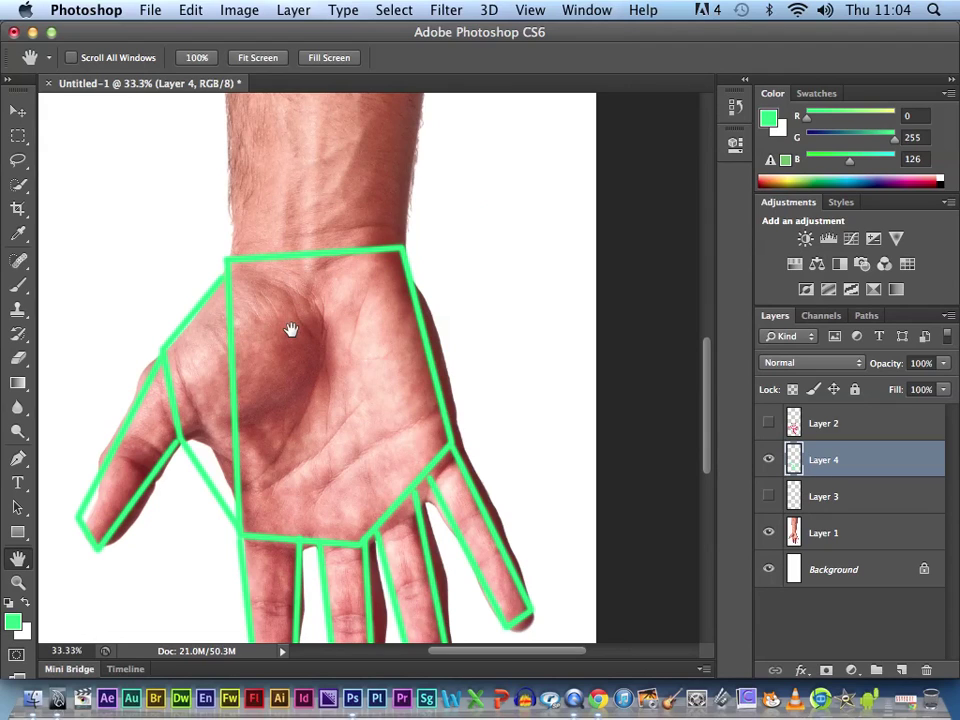
pyautogui.click(768, 423)
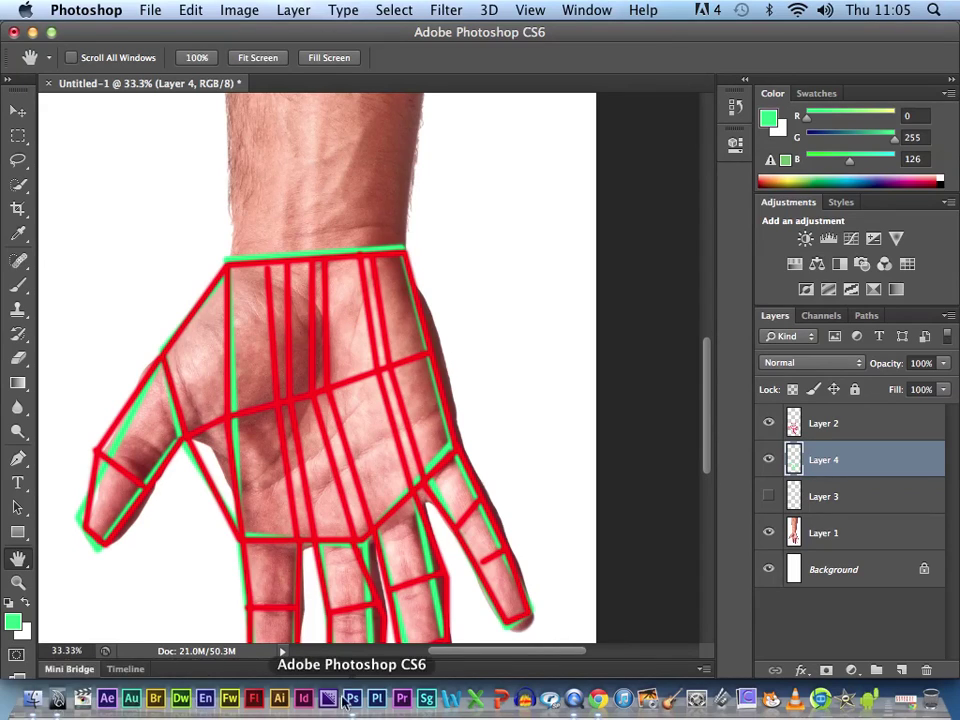
# Select the hand object, preview it smoothed with 3, then return to the blocky display with 1.
pyautogui.click(85, 686)
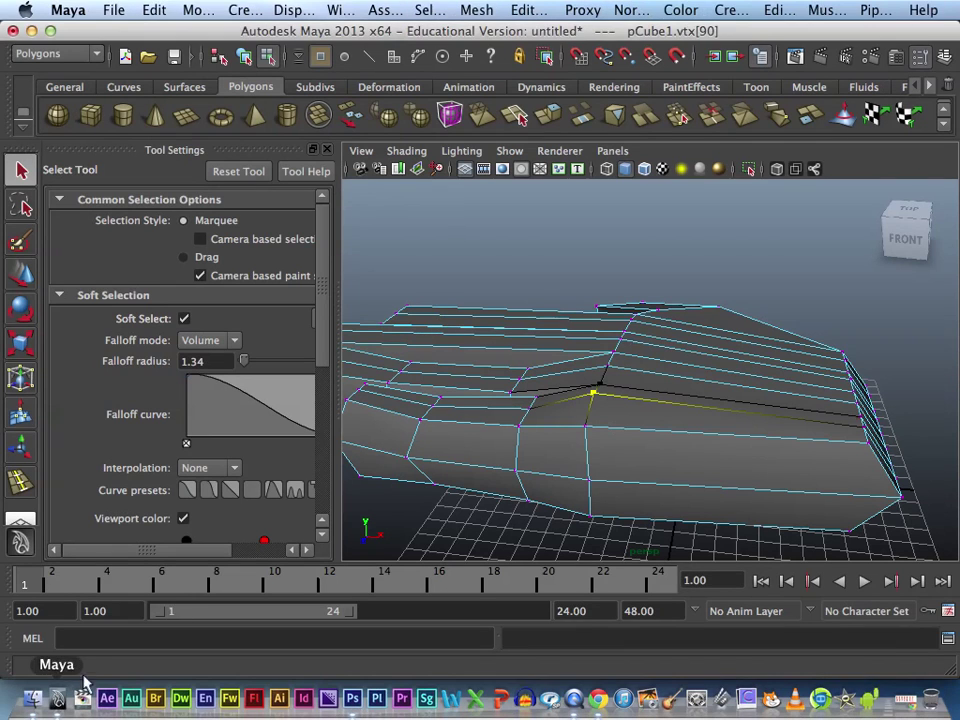
pyautogui.moveTo(640, 372); pyautogui.dragTo(681, 353, button='right')
pyautogui.click(601, 415)
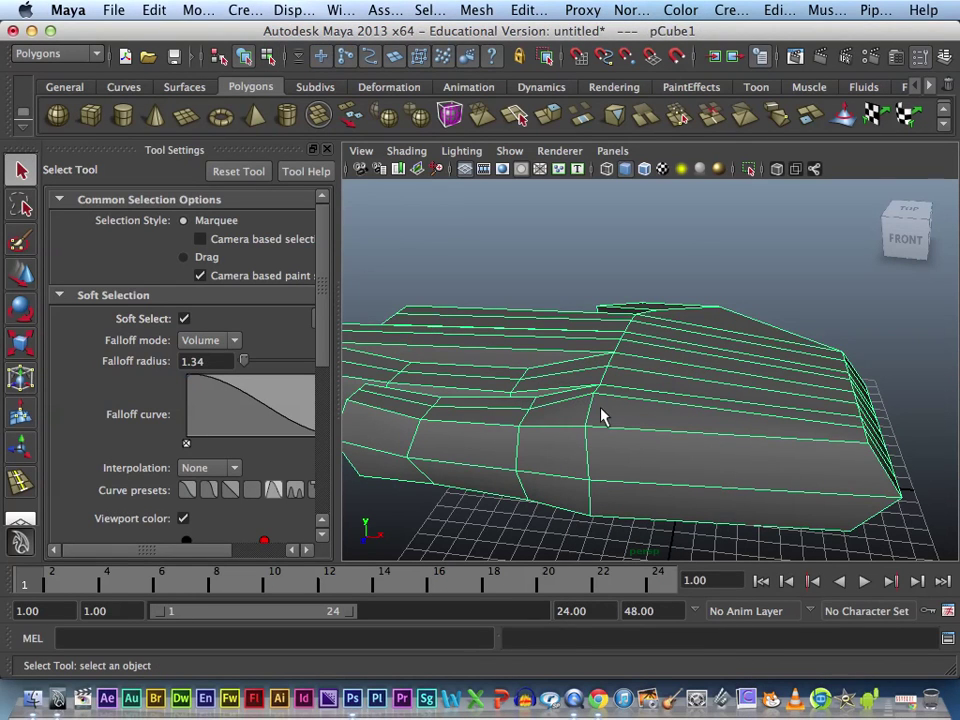
pyautogui.press('3')
pyautogui.moveTo(628, 394)
pyautogui.keyDown('alt'); pyautogui.mouseDown()
pyautogui.moveTo(611, 422)
pyautogui.moveTo(612, 357)
pyautogui.moveTo(705, 381)
pyautogui.mouseUp(); pyautogui.keyUp('alt')
pyautogui.keyDown('alt'); pyautogui.moveTo(705, 381); pyautogui.dragTo(600, 401, button='right'); pyautogui.keyUp('alt')
pyautogui.keyDown('alt'); pyautogui.moveTo(600, 401); pyautogui.dragTo(658, 424); pyautogui.keyUp('alt')
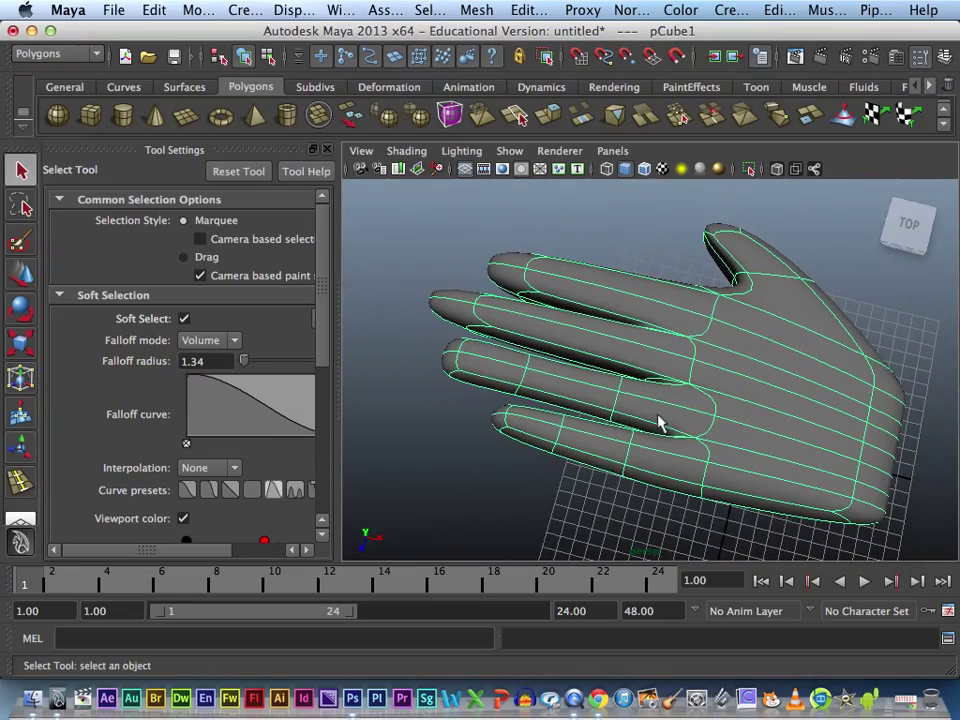
pyautogui.moveTo(750, 435)
pyautogui.keyDown('alt'); pyautogui.mouseDown(button='middle')
pyautogui.moveTo(713, 418)
pyautogui.moveTo(707, 432)
pyautogui.mouseUp(button='middle'); pyautogui.keyUp('alt')
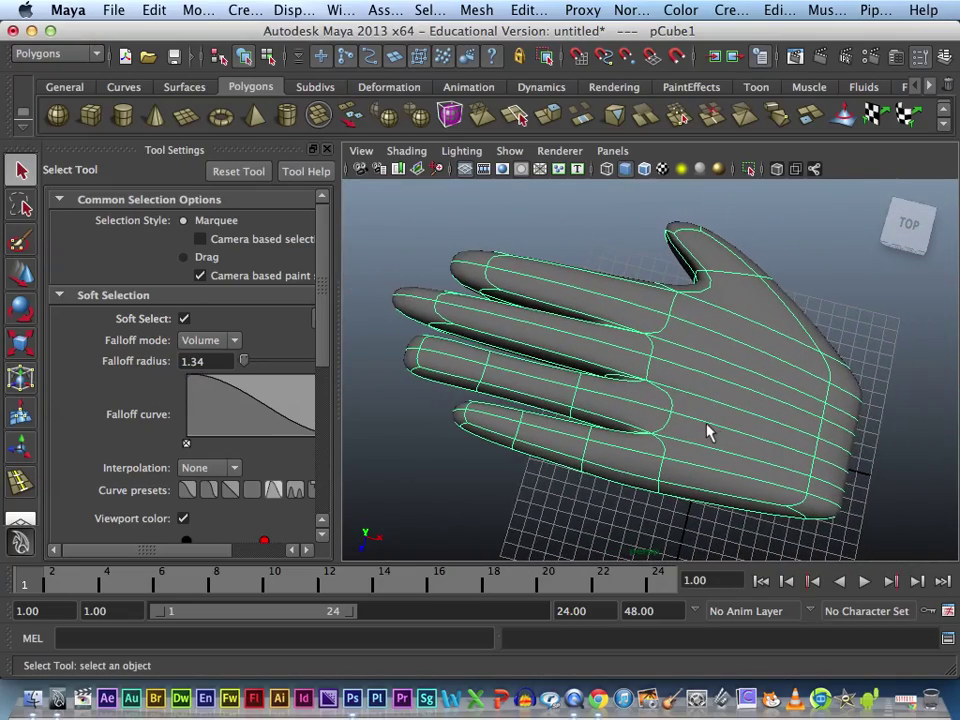
pyautogui.press('1')
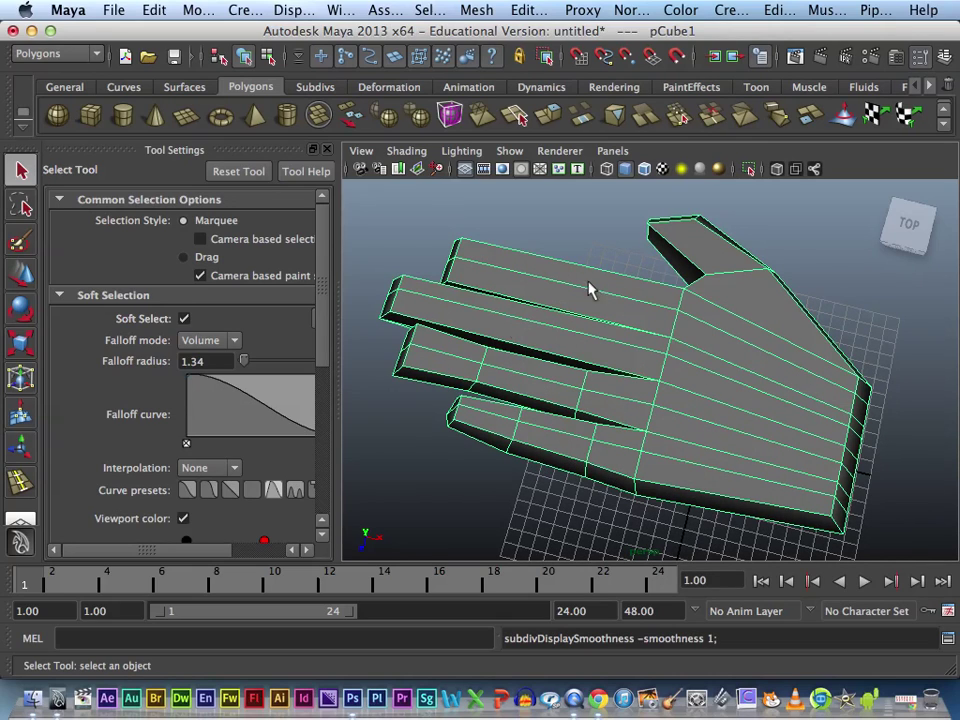
# Apply Mesh > Smooth to the hand, then reselect it in Object Mode.
pyautogui.click(491, 14)
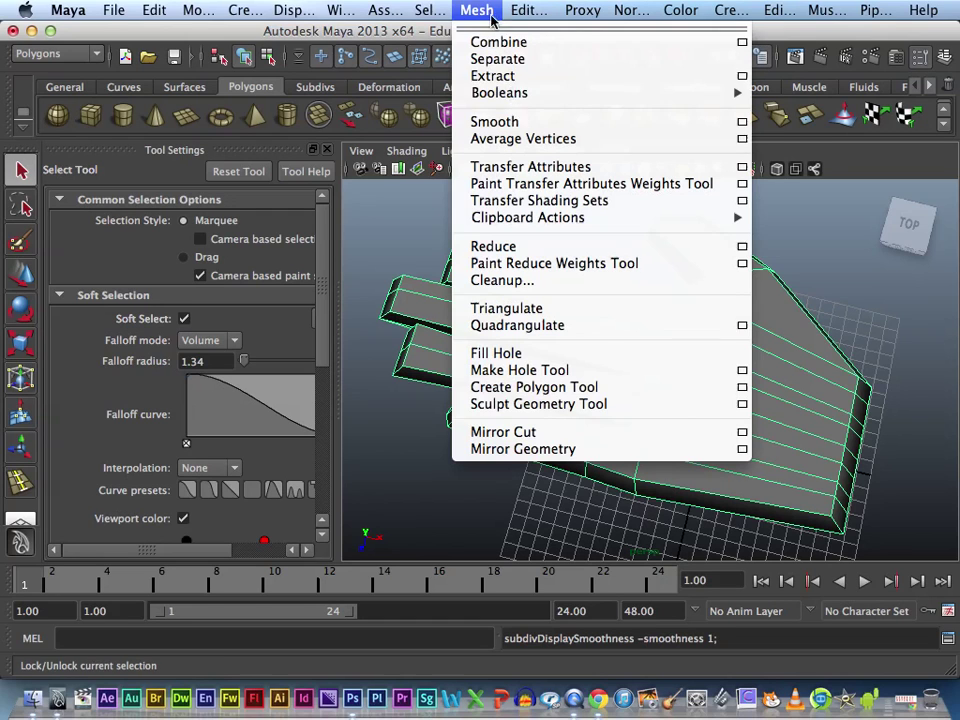
pyautogui.click(493, 124)
pyautogui.press('r')
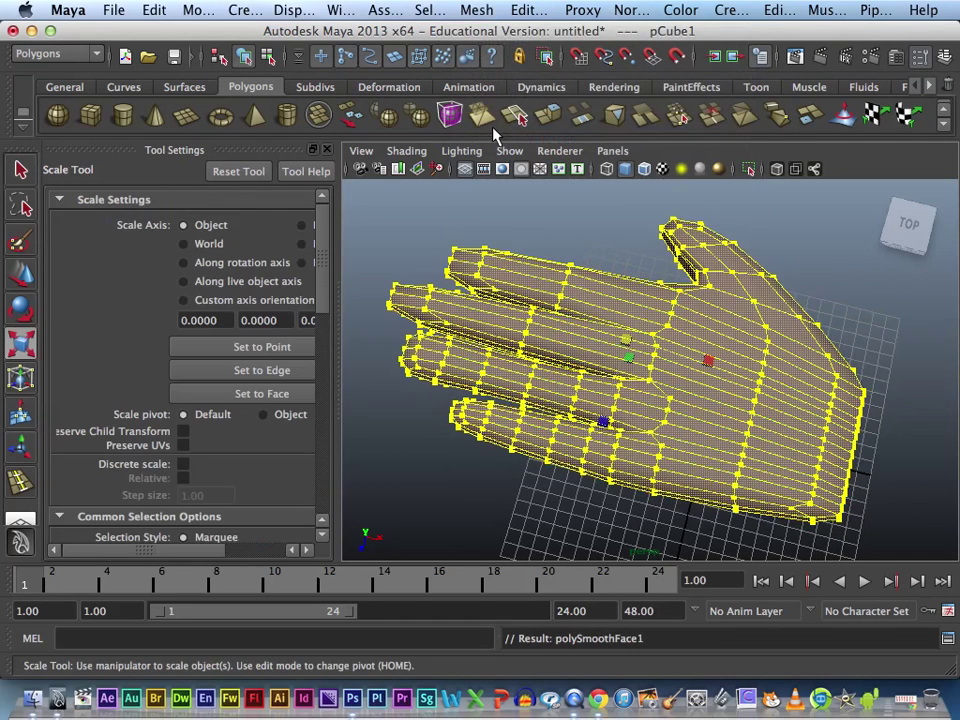
pyautogui.moveTo(771, 354); pyautogui.dragTo(828, 338, button='right')
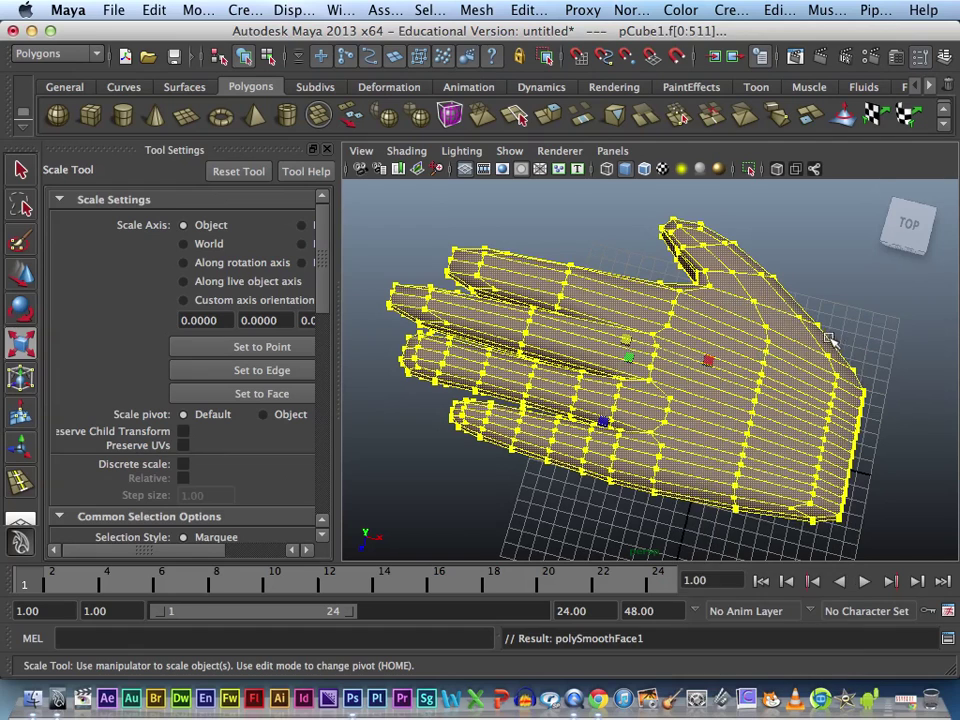
pyautogui.click(861, 358)
pyautogui.click(789, 369)
pyautogui.click(909, 340)
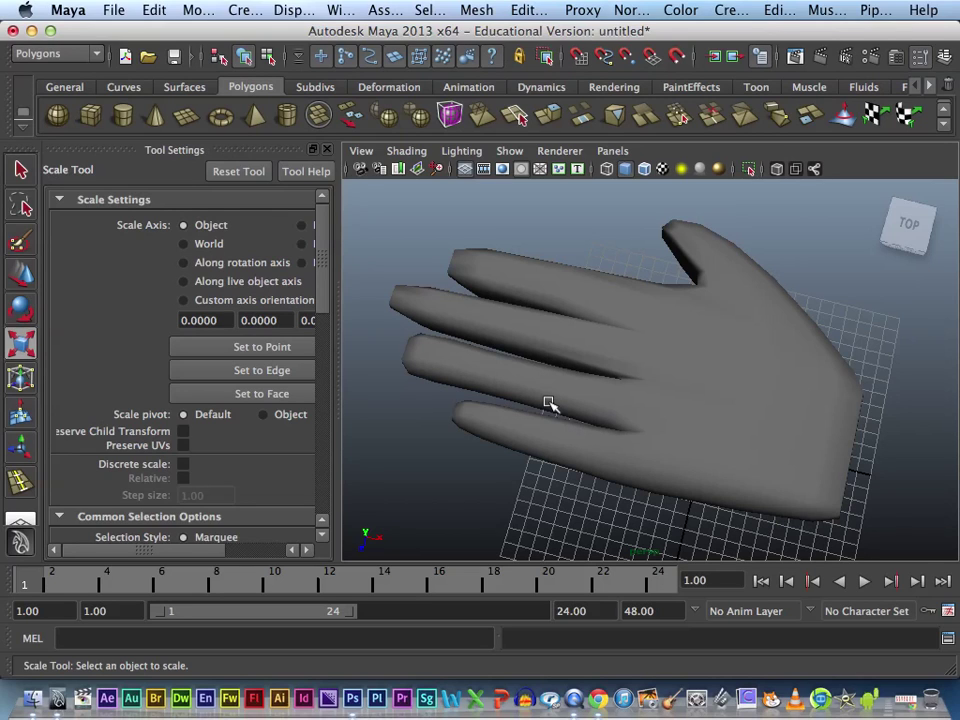
pyautogui.click(711, 381)
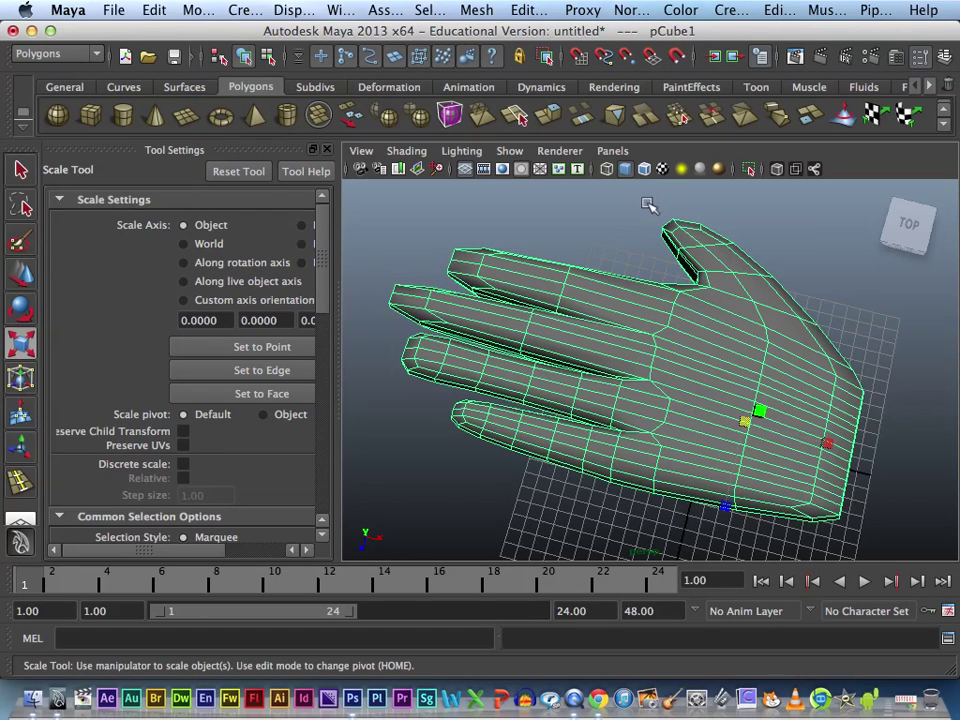
# Undo back to the unsmoothed hand cage and switch to edge selection.
pyautogui.hotkey('ctrl', 'z')
pyautogui.hotkey('ctrl', 'z')
pyautogui.hotkey('ctrl', 'z')
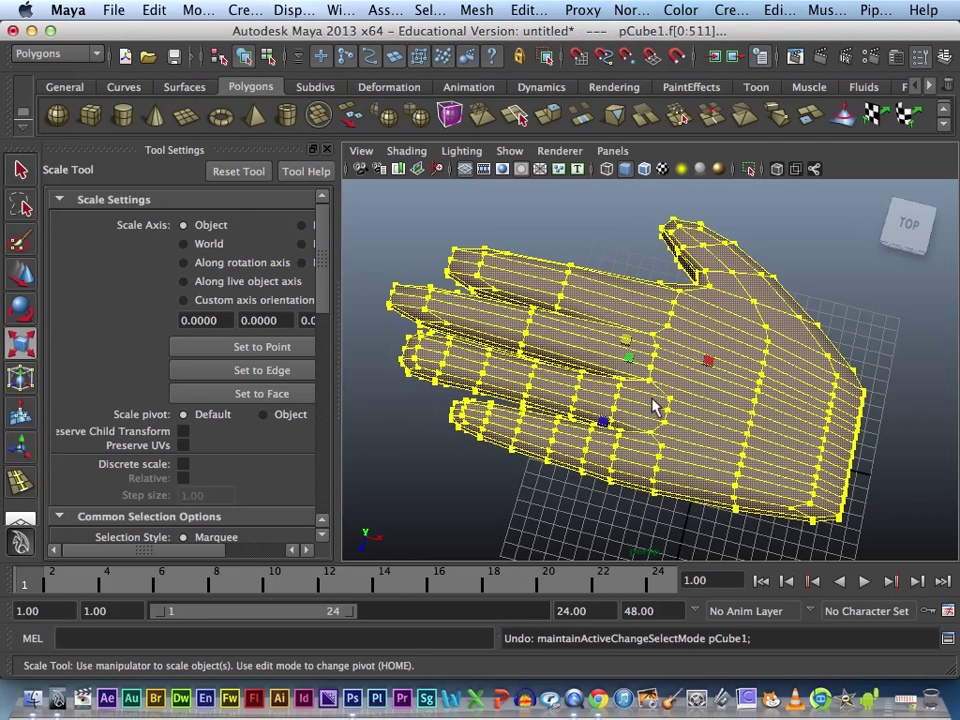
pyautogui.hotkey('ctrl', 'z')
pyautogui.moveTo(512, 378); pyautogui.dragTo(519, 340, button='right')
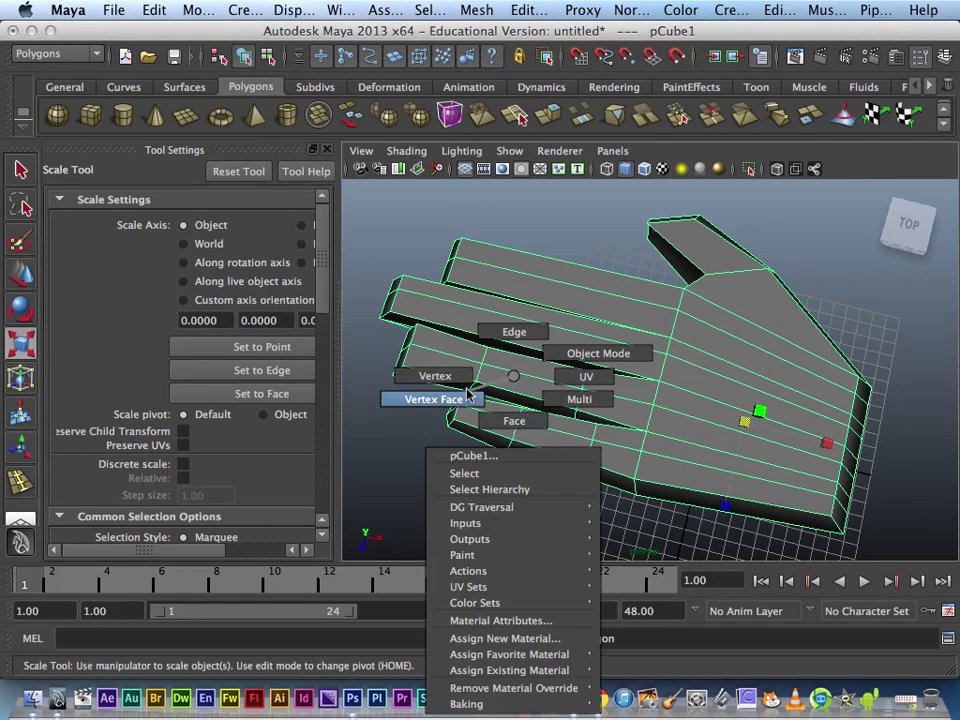
# Scale two edge loops on the outermost finger narrower (0.898 and 0.821).
pyautogui.click(518, 430)
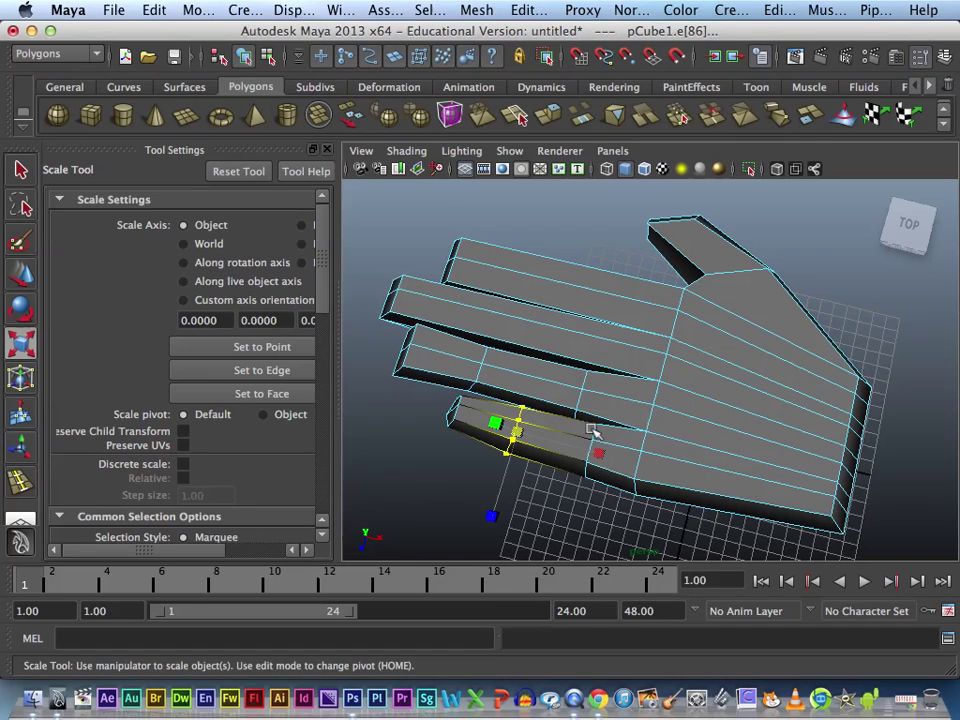
pyautogui.moveTo(531, 476); pyautogui.dragTo(511, 443, button='middle')
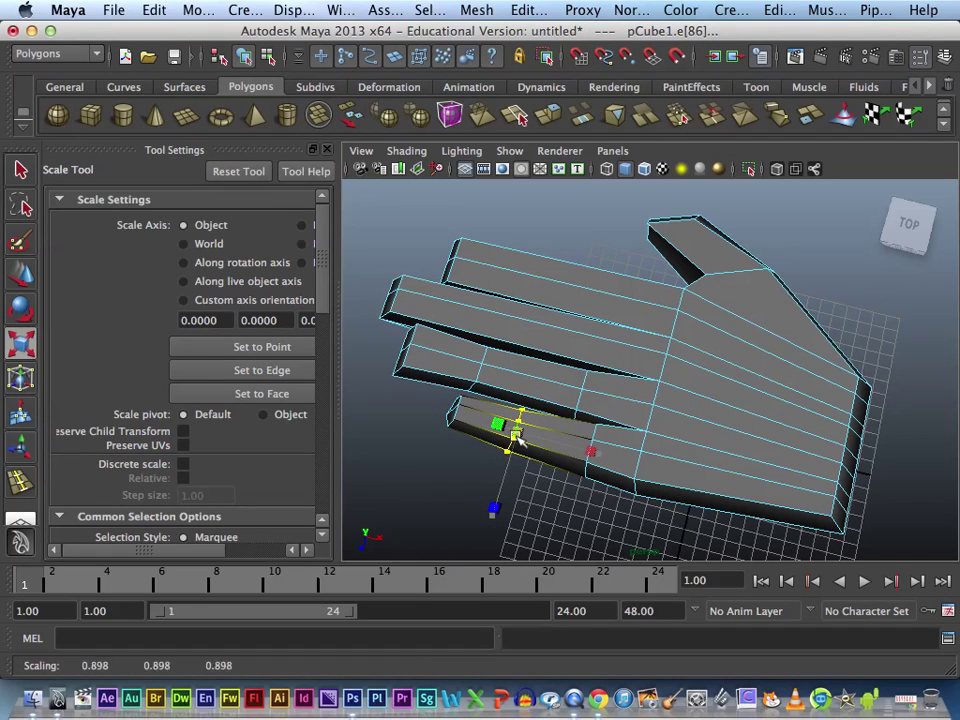
pyautogui.click(574, 489)
pyautogui.click(585, 448)
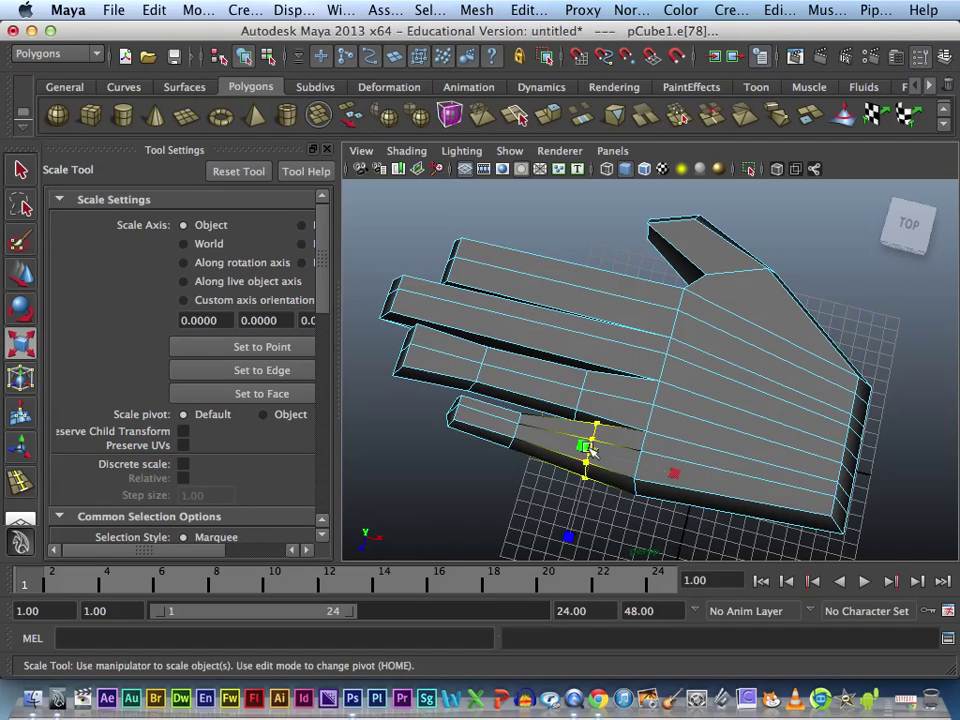
pyautogui.moveTo(590, 453); pyautogui.dragTo(522, 478, button='middle')
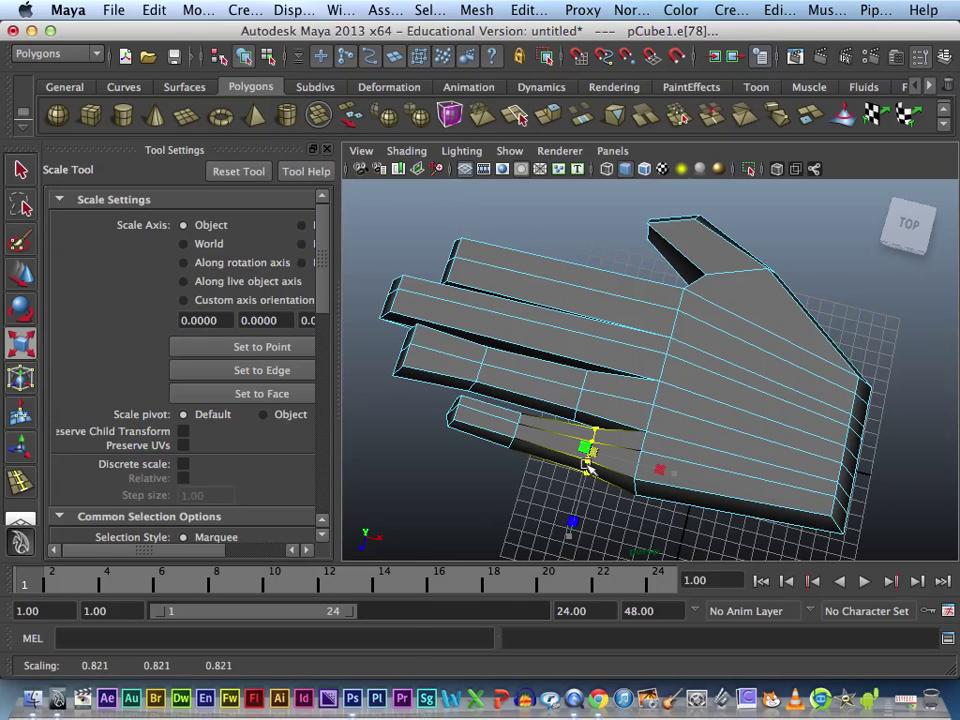
pyautogui.click(522, 478)
pyautogui.moveTo(700, 360); pyautogui.dragTo(782, 343, button='right')
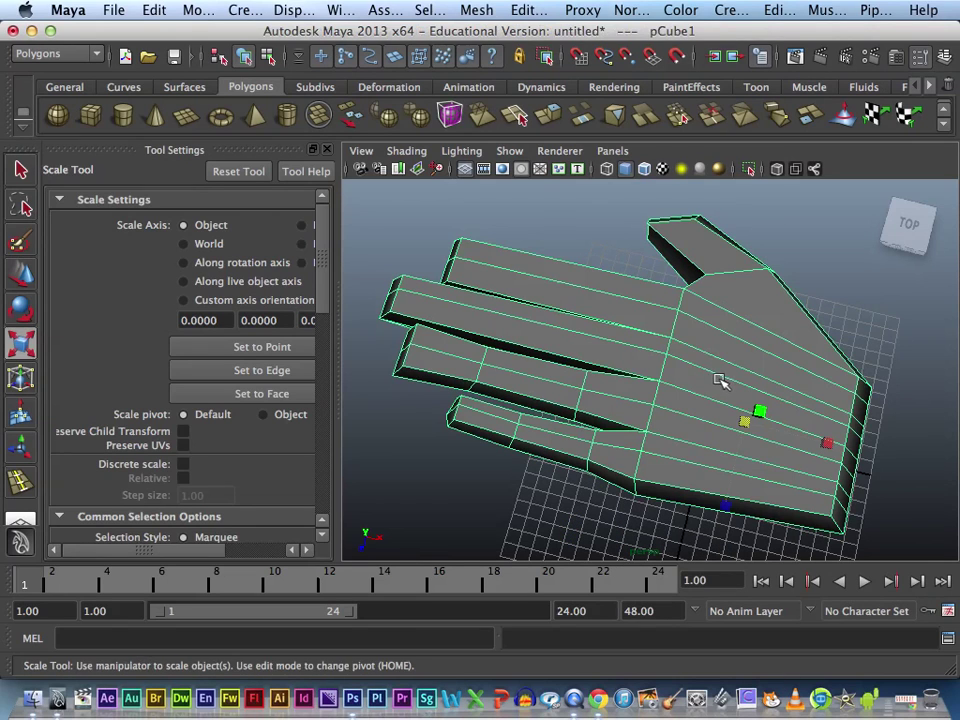
# Apply Mesh > Smooth to the reshaped hand again and reselect it.
pyautogui.click(480, 10)
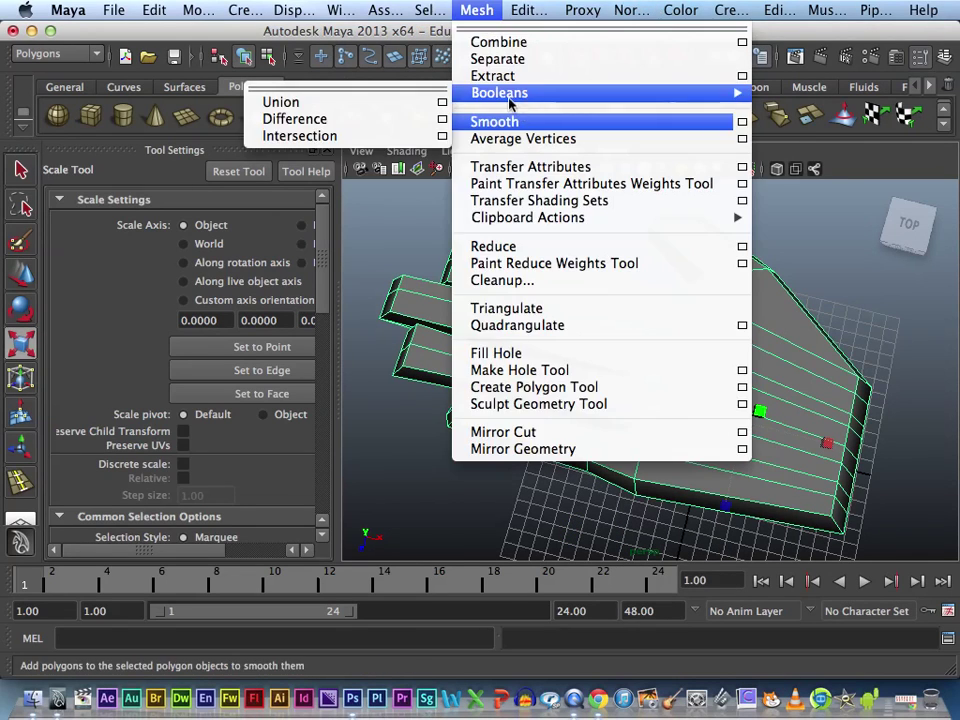
pyautogui.click(491, 122)
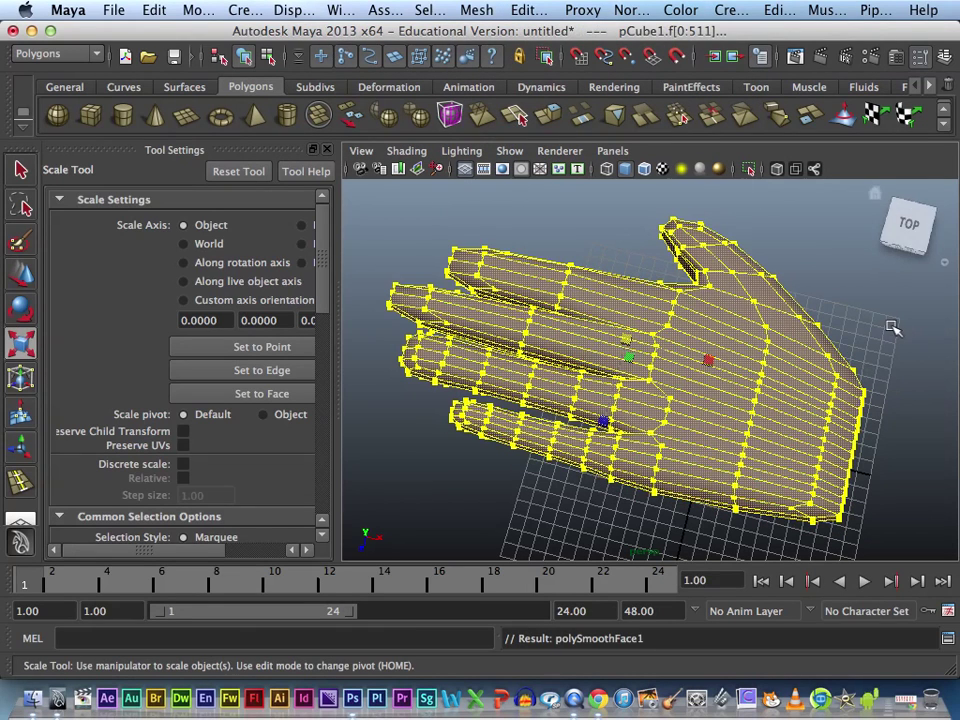
pyautogui.click(607, 476)
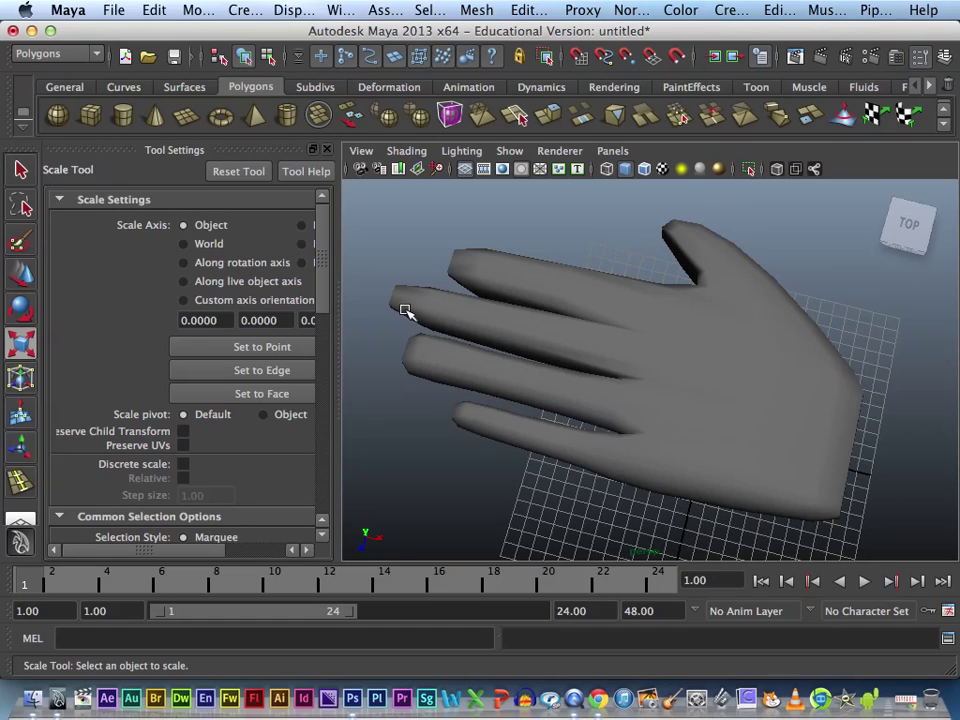
pyautogui.click(553, 292)
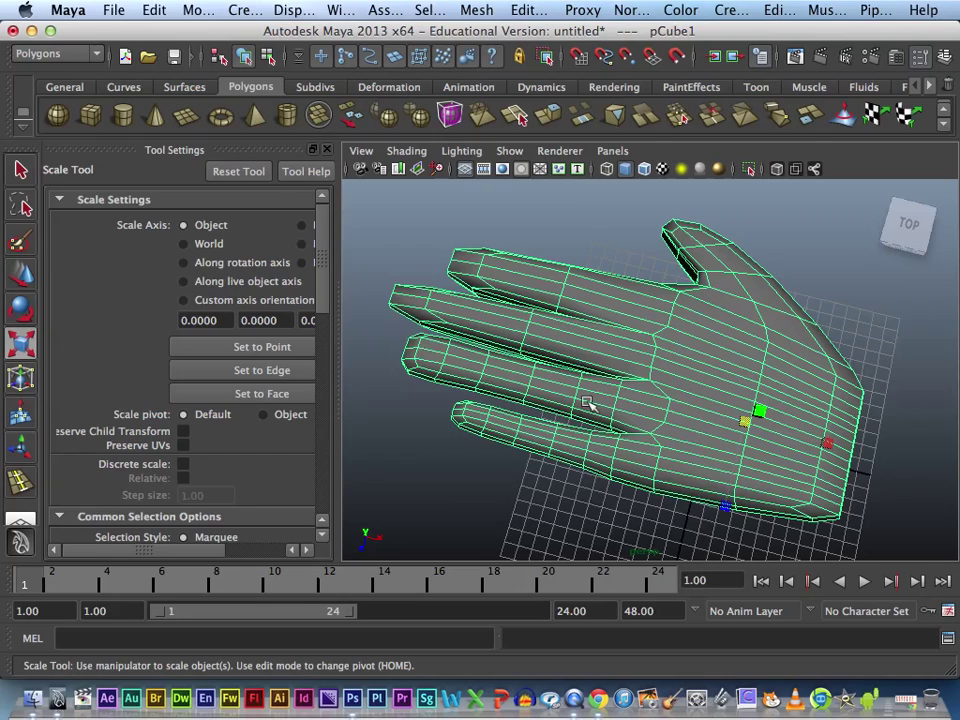
# Orbit the camera to view the smoothed hand from an angled side.
pyautogui.keyDown('alt'); pyautogui.moveTo(589, 400); pyautogui.dragTo(662, 303); pyautogui.keyUp('alt')
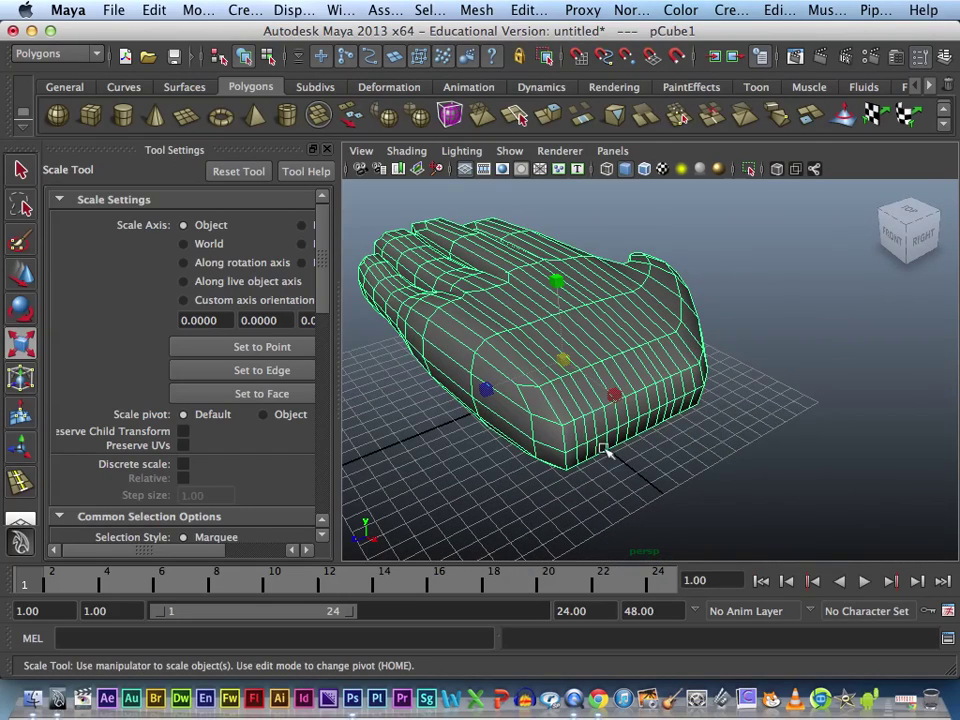